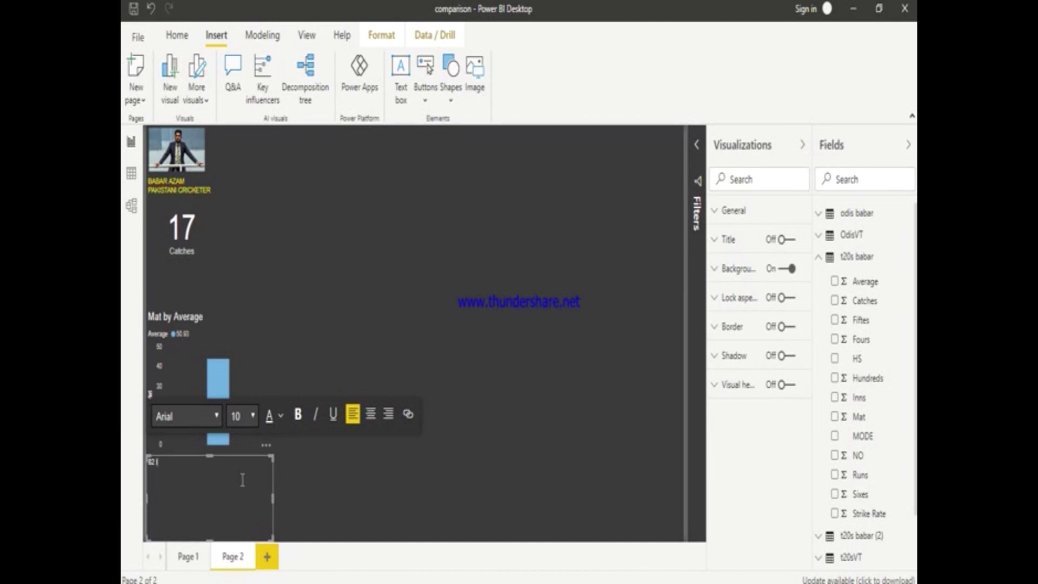
- Make the '82 Innings' label text yellow at font size 12
key(ctrl+a)
click(282, 414)
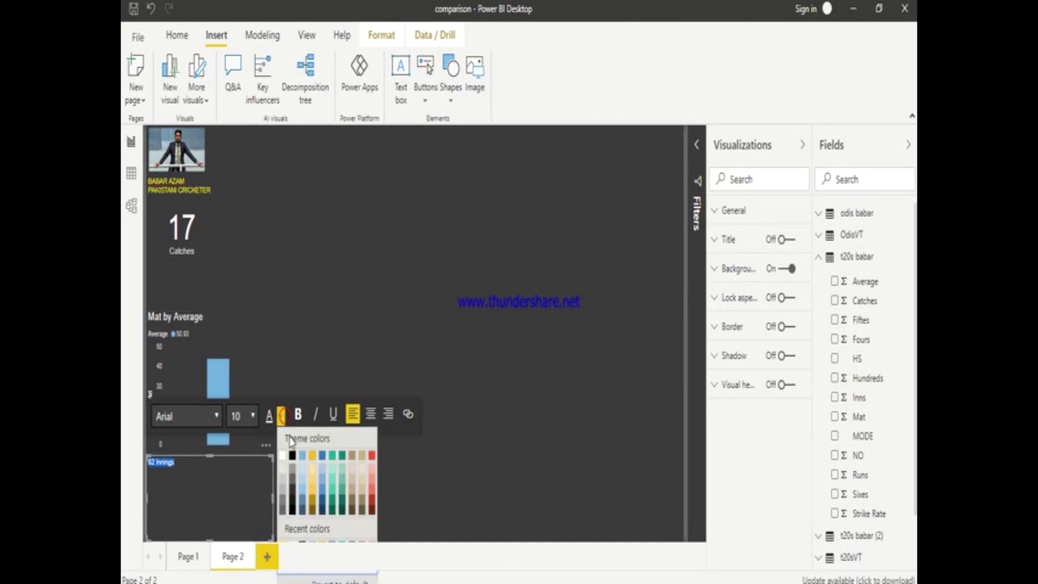
click(313, 494)
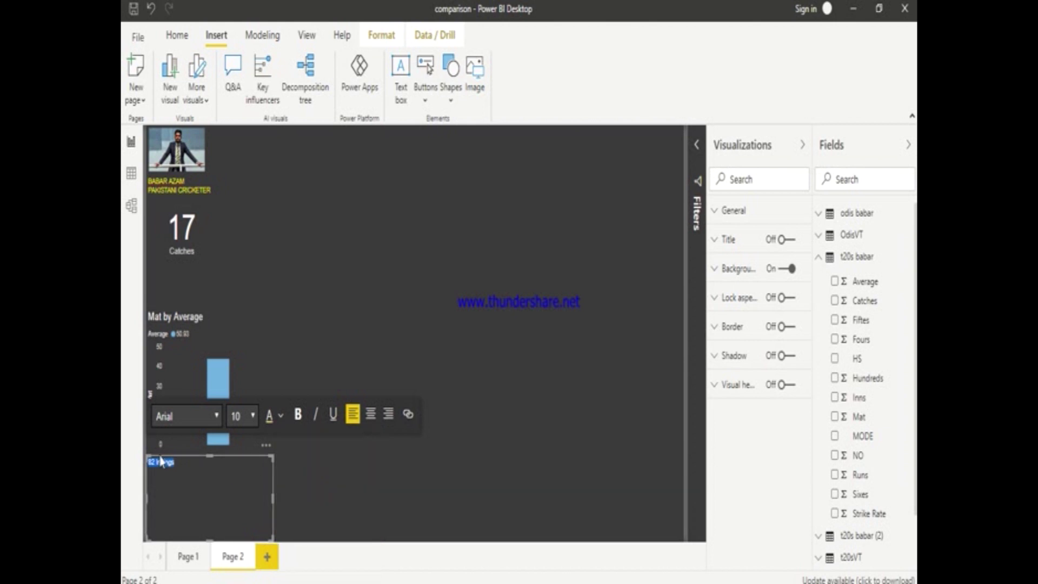
click(252, 415)
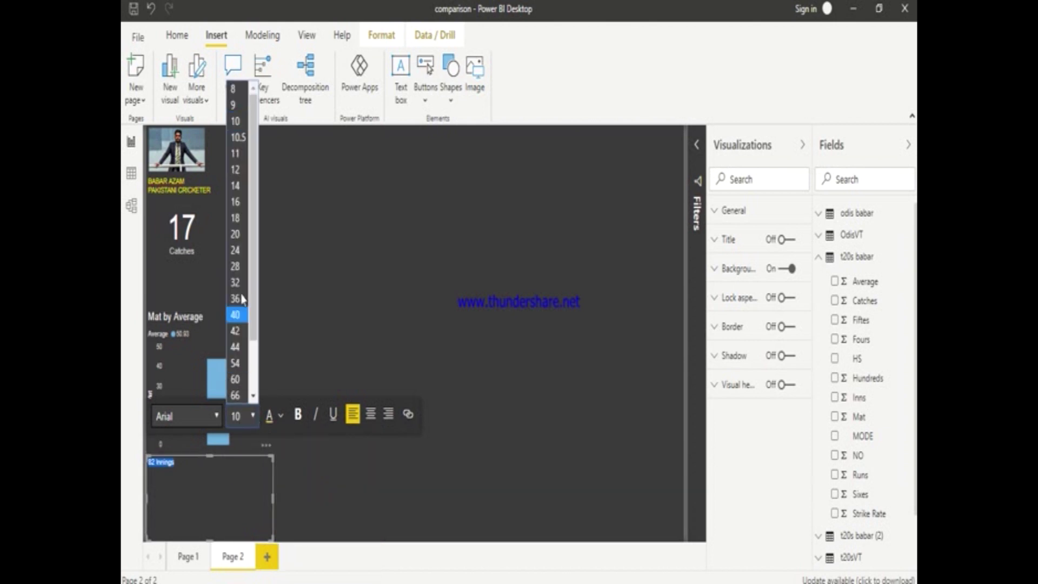
click(242, 171)
- Shrink the text box and place it on the Mat by Average chart near its title
drag(147, 456, 181, 488)
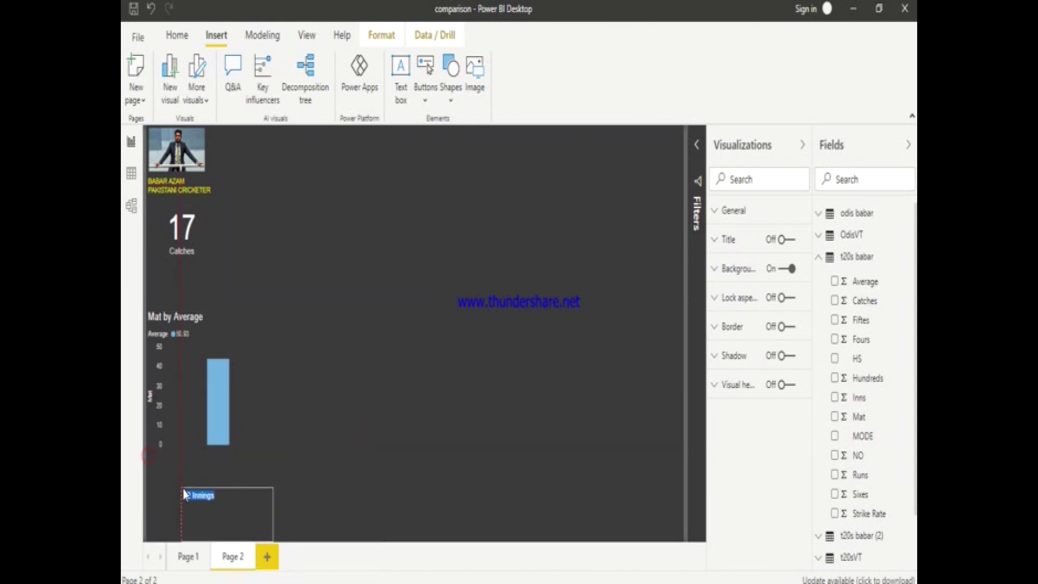
drag(273, 488, 218, 505)
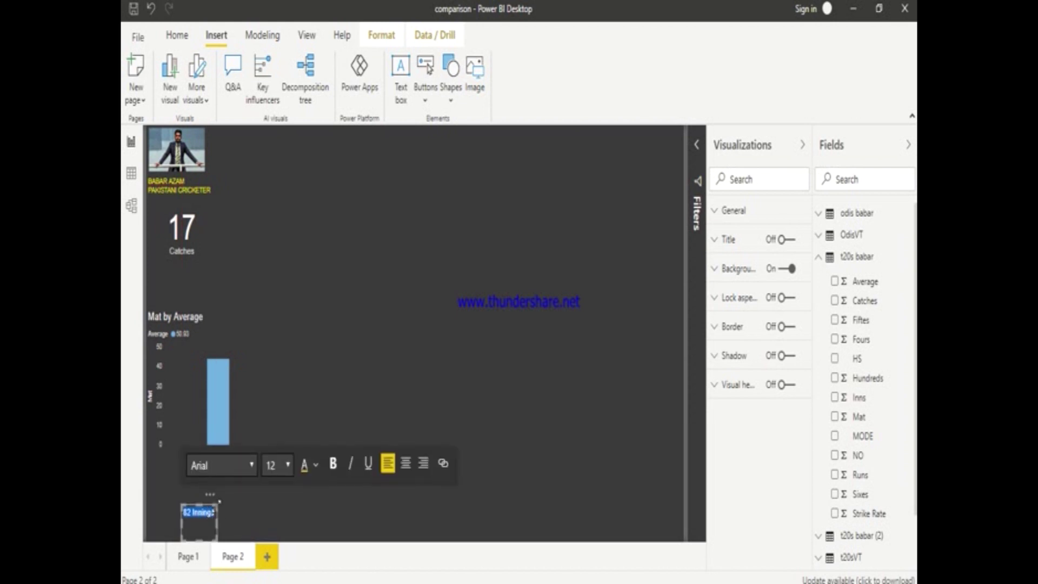
drag(220, 502, 218, 519)
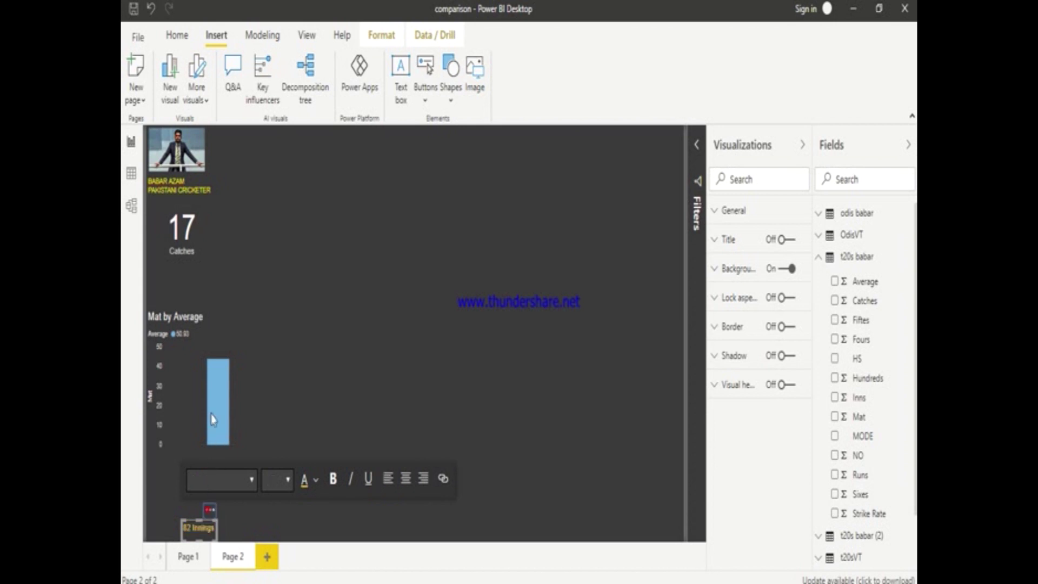
drag(213, 448, 220, 327)
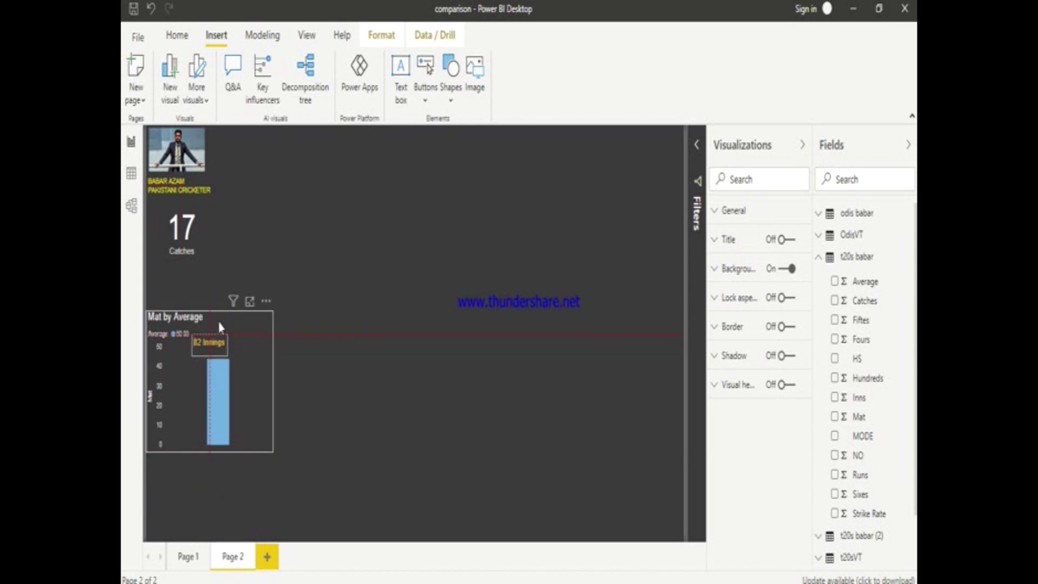
drag(220, 325, 221, 322)
drag(222, 323, 222, 324)
- Change the label to '82 Matches' and widen its box to fit
click(222, 323)
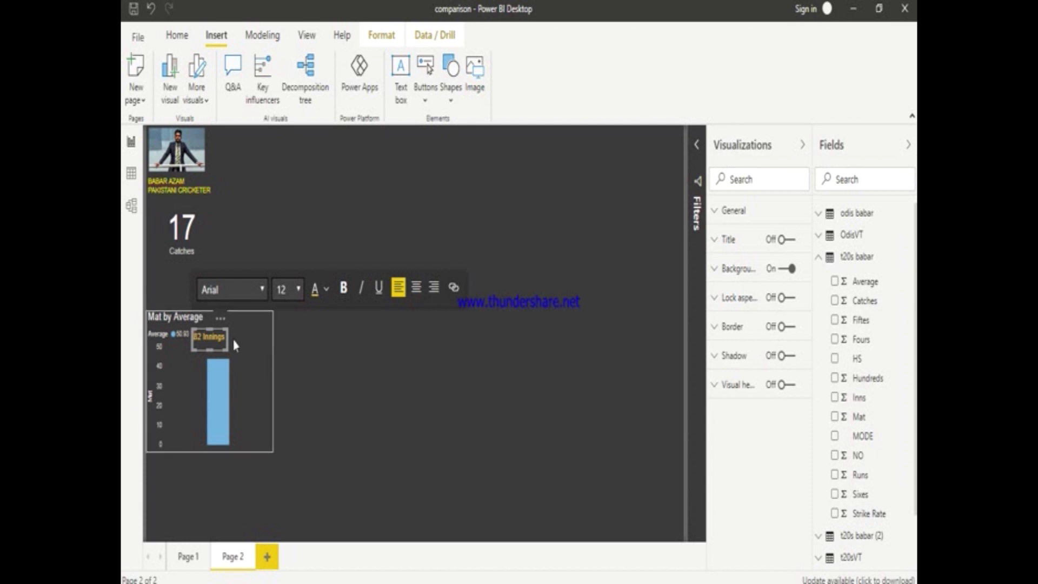
drag(206, 338, 252, 345)
key(BackSpace)
text(ches)
click(192, 328)
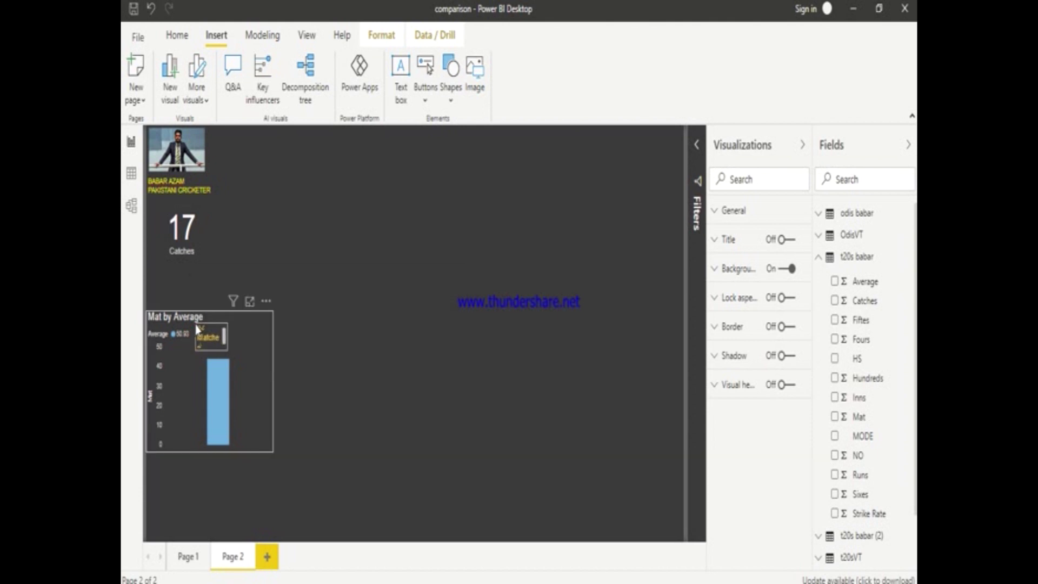
mouse_move(228, 352)
mouse_down()
mouse_move(240, 356)
mouse_move(242, 345)
mouse_up()
click(297, 330)
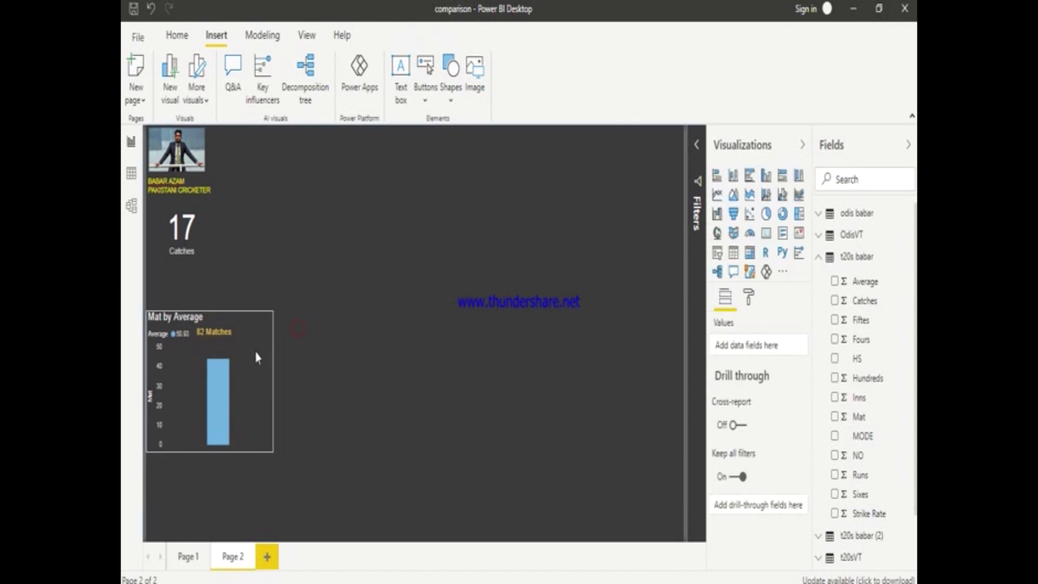
- Make the Mat by Average column chart narrower
click(265, 346)
drag(273, 314, 255, 317)
click(292, 340)
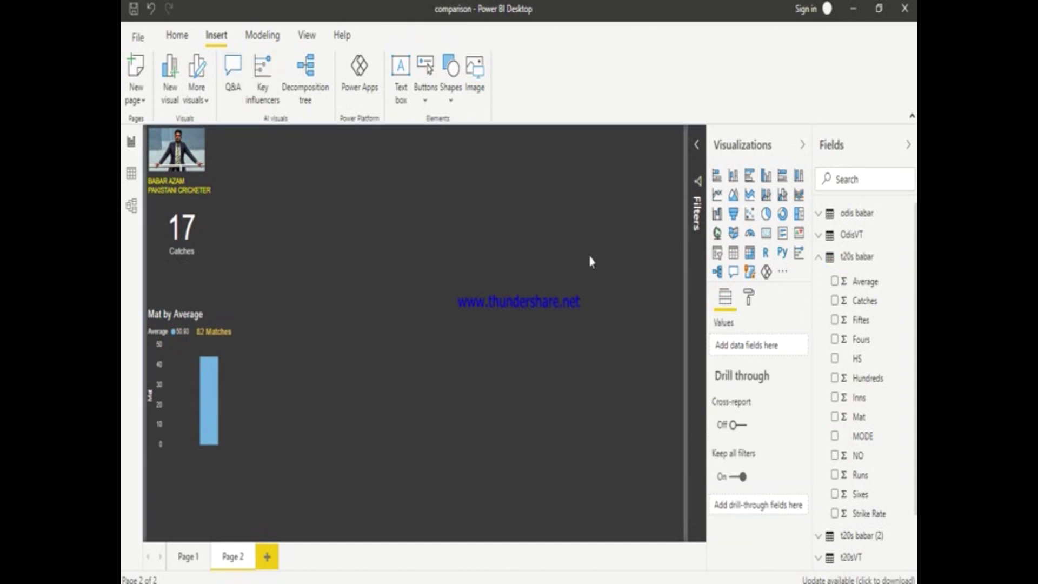
- Add a visual below it plotting Fiftes and Runs as a stacked bar chart
mouse_move(859, 320)
click(783, 214)
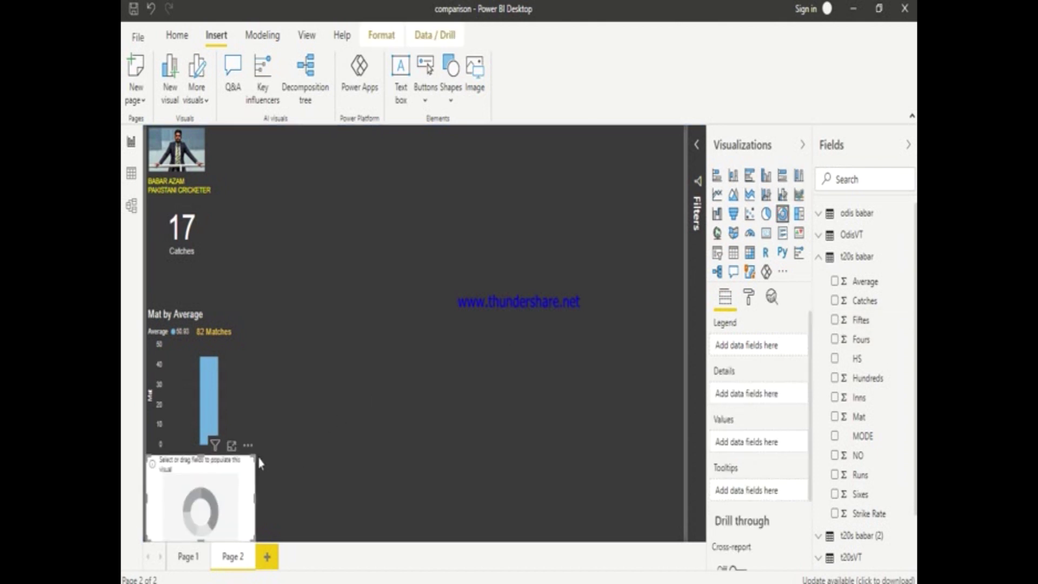
mouse_move(255, 453)
mouse_down()
mouse_move(226, 488)
mouse_move(246, 532)
mouse_up()
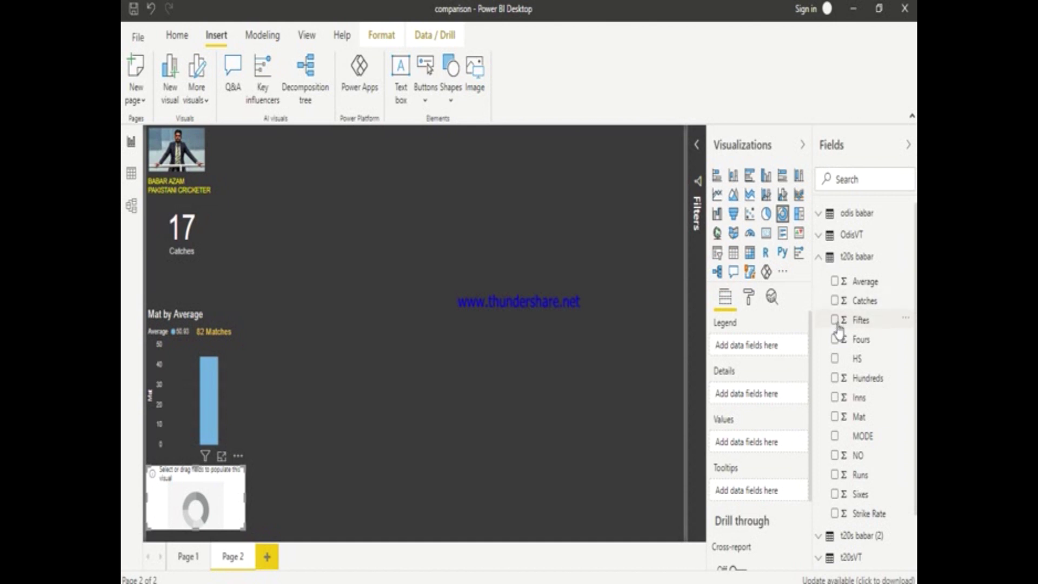
click(836, 320)
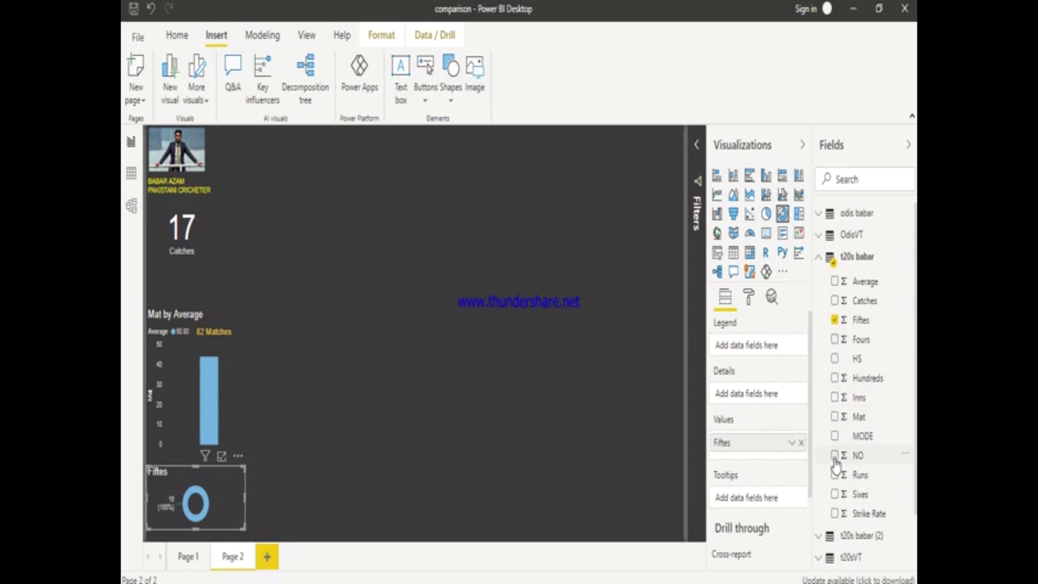
click(835, 474)
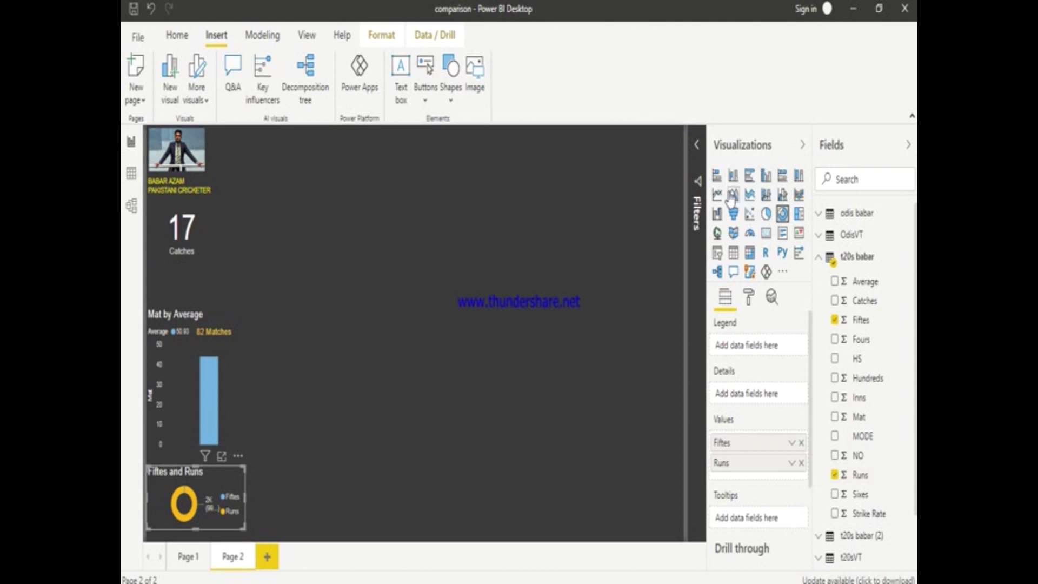
click(717, 178)
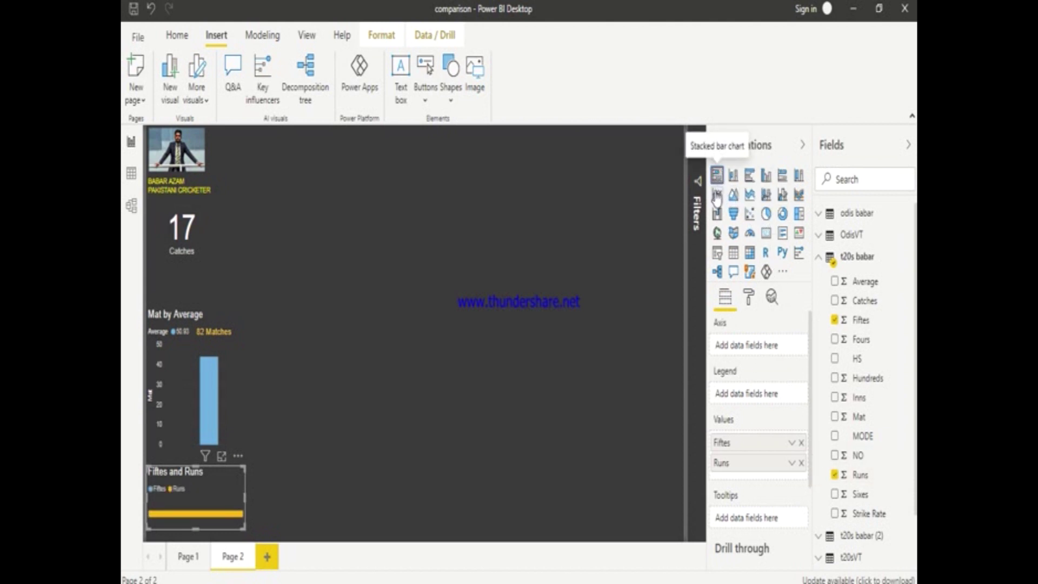
- Make the visual a stacked column chart with Fiftes on the axis and Mat as the legend, without Runs
click(717, 196)
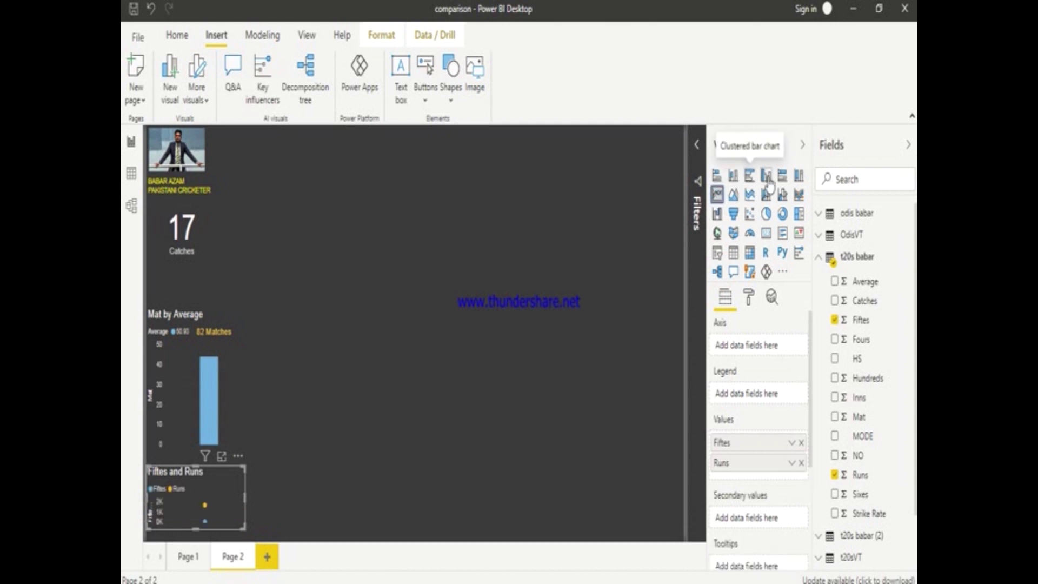
click(733, 176)
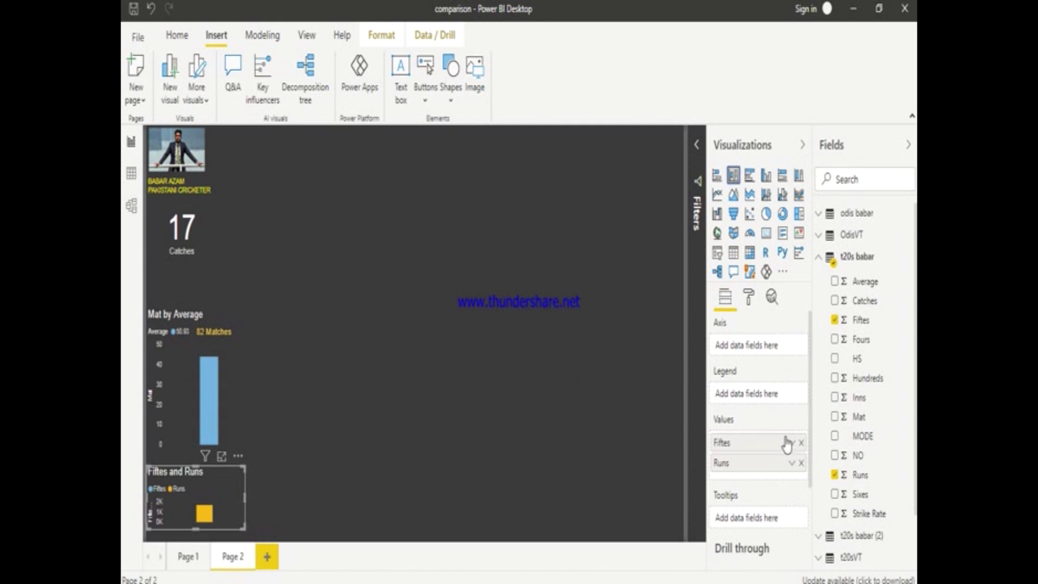
drag(744, 447, 742, 401)
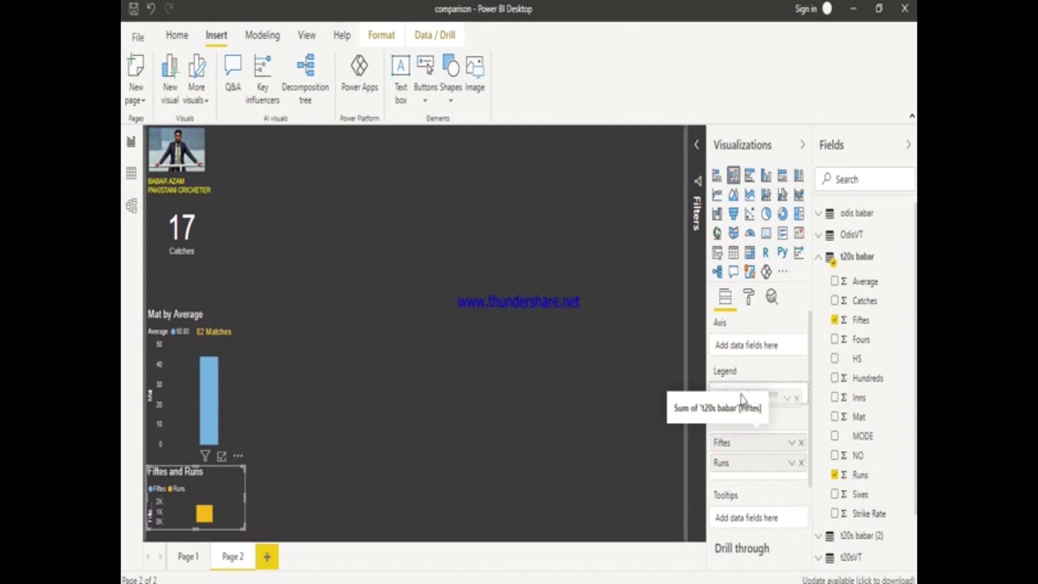
drag(742, 400, 751, 346)
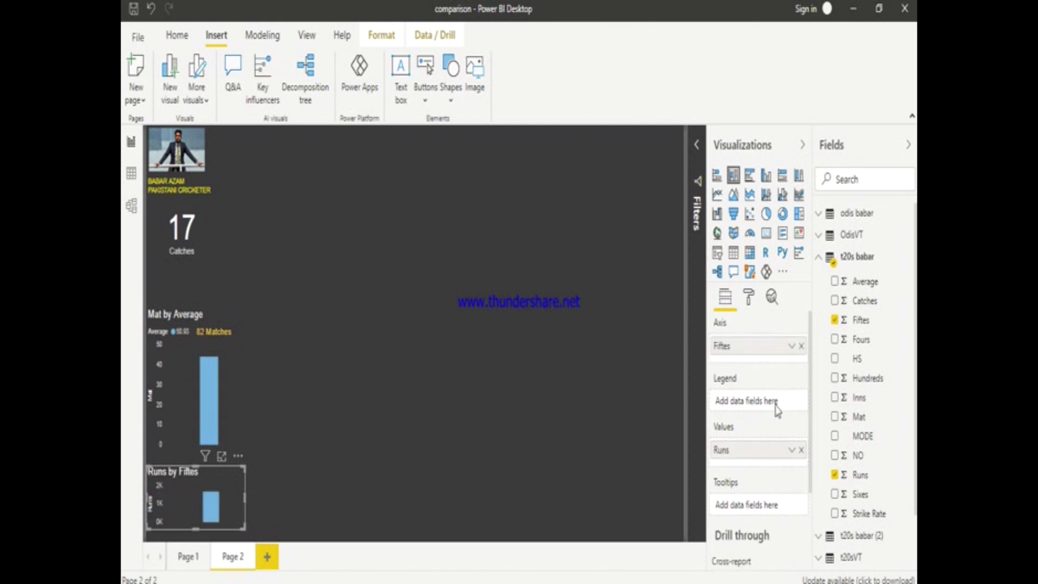
click(803, 452)
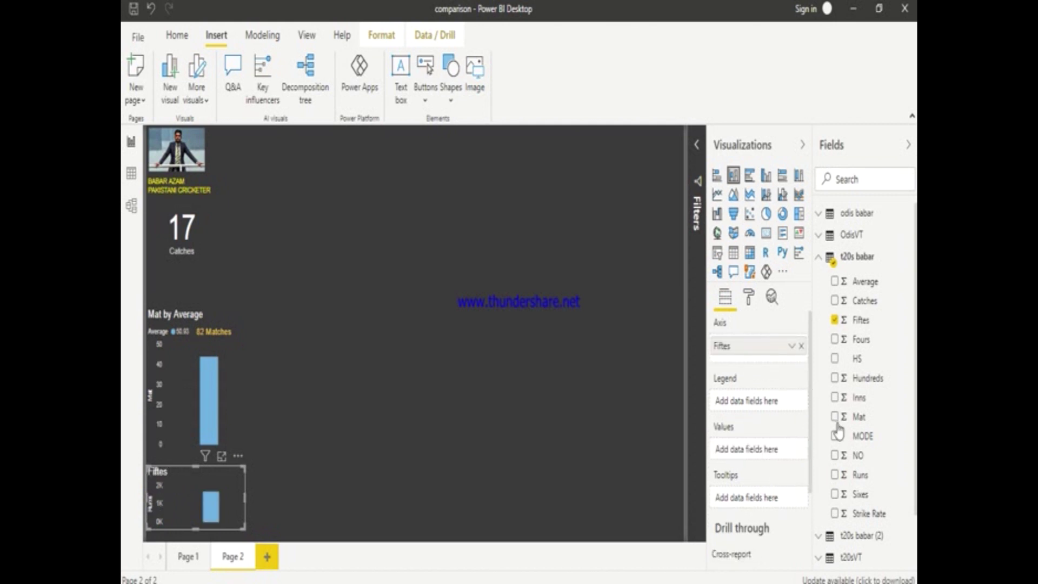
drag(853, 422, 752, 401)
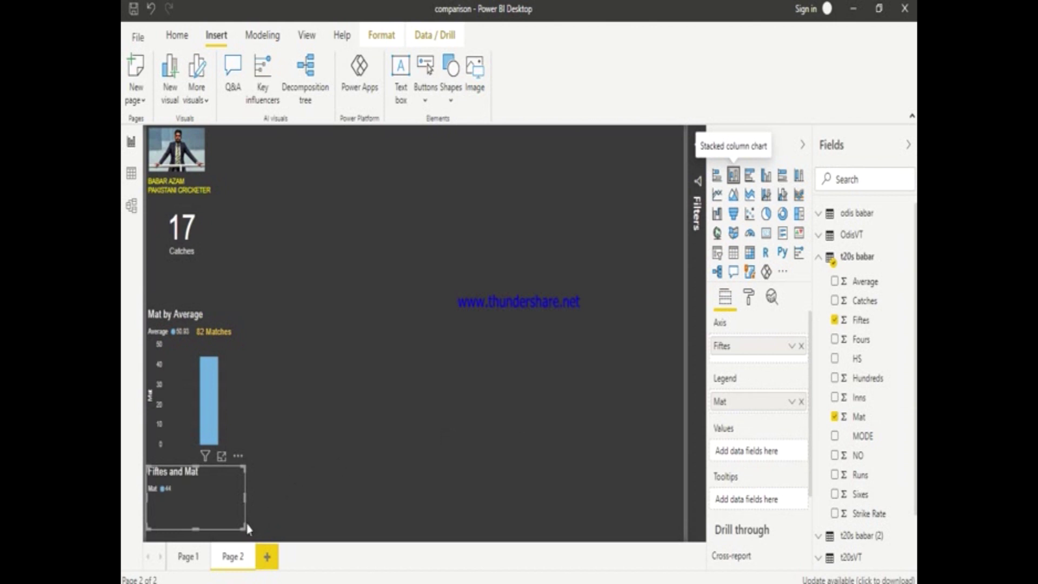
- Widen the Fiftes and Mat chart, move it to mid-page, and enlarge it
drag(262, 535, 312, 532)
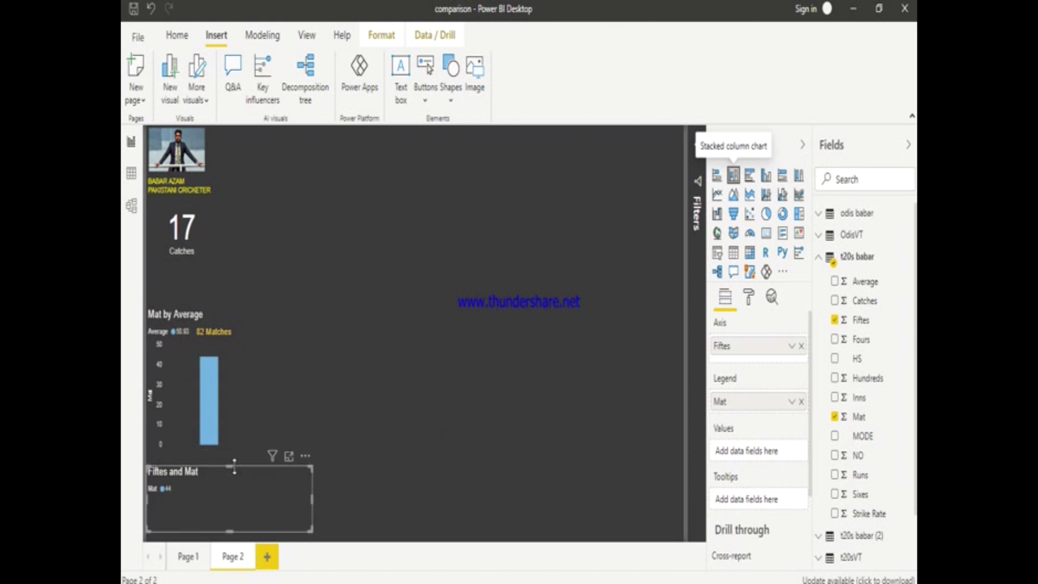
drag(303, 469, 483, 339)
drag(496, 404, 515, 483)
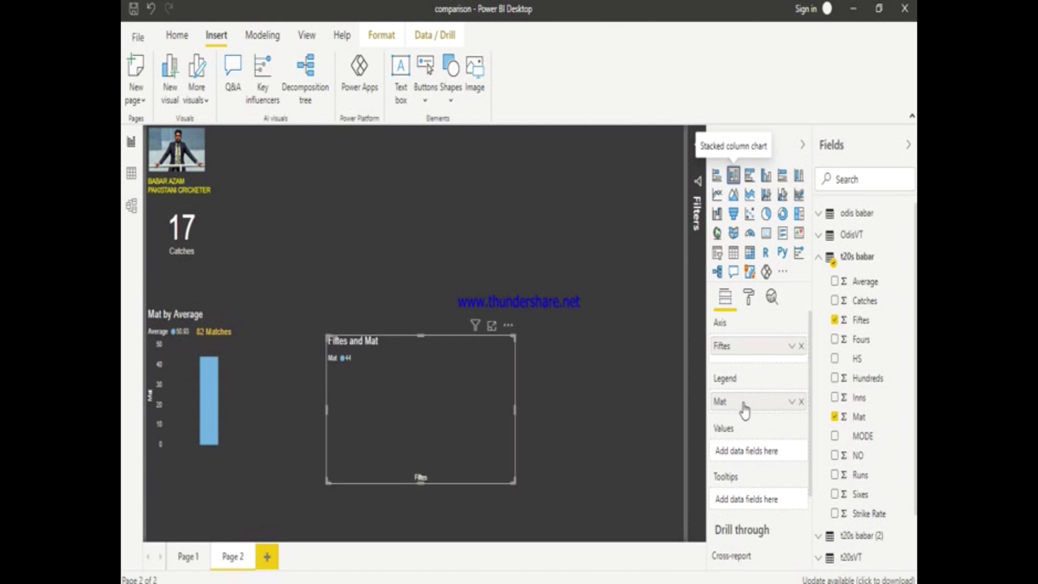
- Move Fiftes into Values so the chart plots Fiftes by Mat, checking the t20sVT table
drag(740, 348, 744, 457)
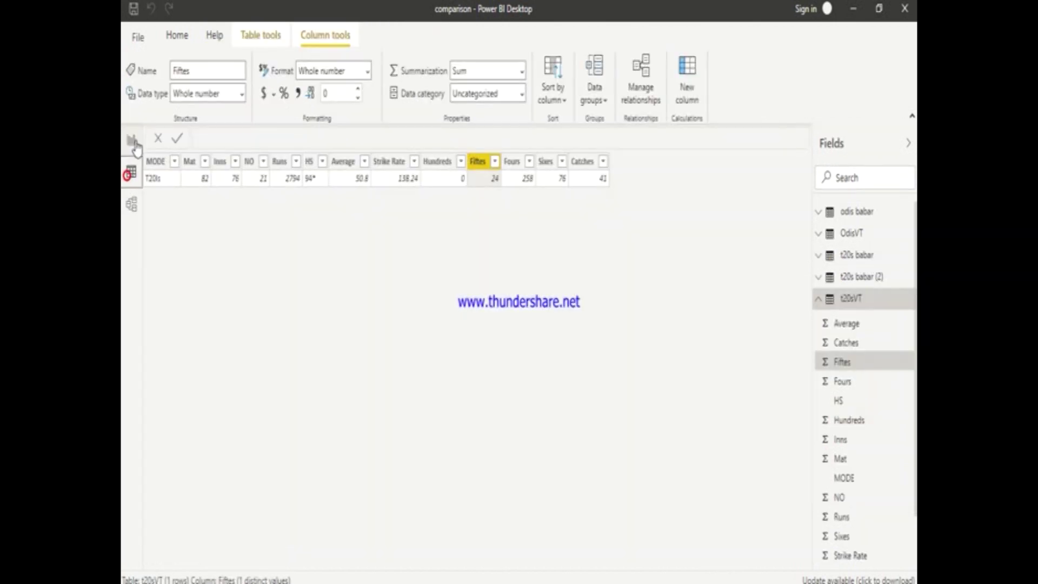
click(132, 173)
click(132, 142)
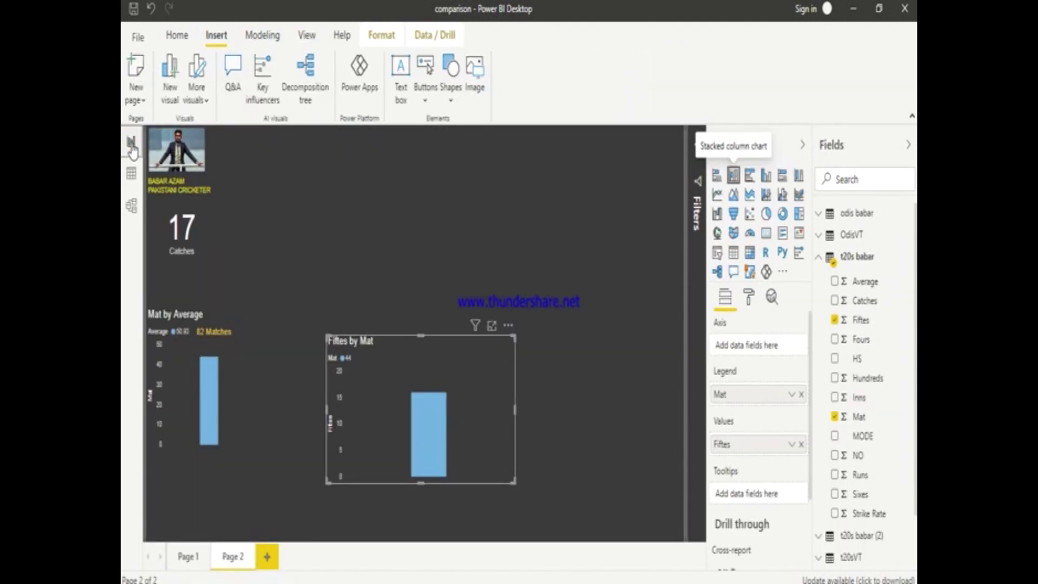
- Put Mat on the axis, briefly try Hundreds as legend, then remove it for Fiftes by Mat
drag(734, 398, 739, 349)
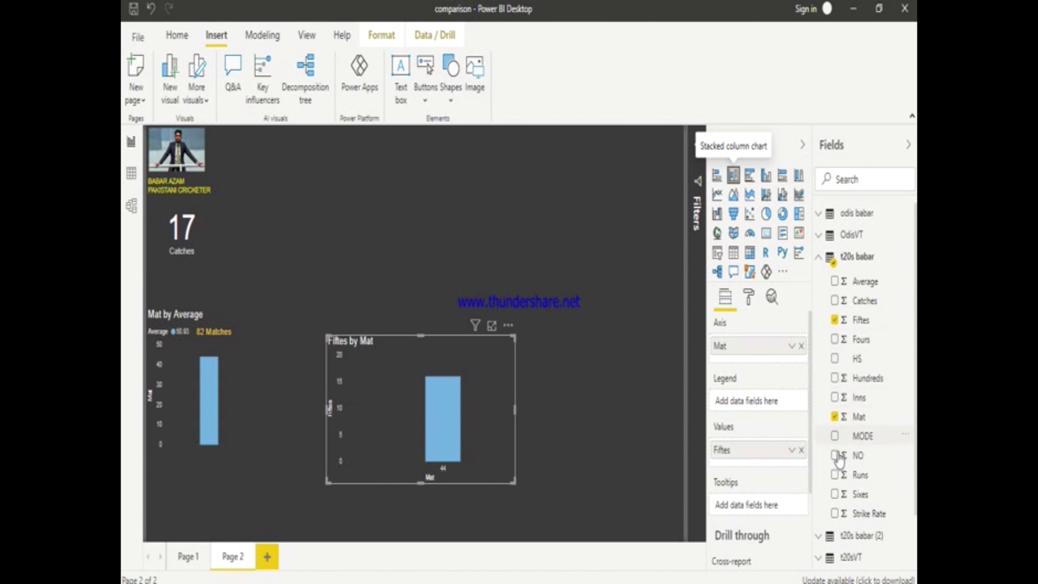
drag(865, 379, 753, 414)
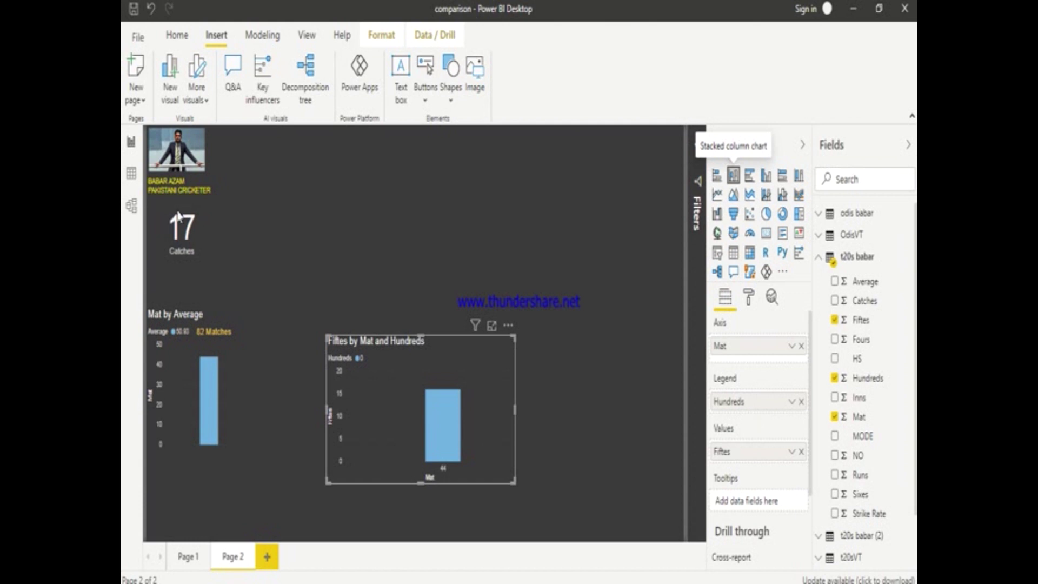
click(131, 173)
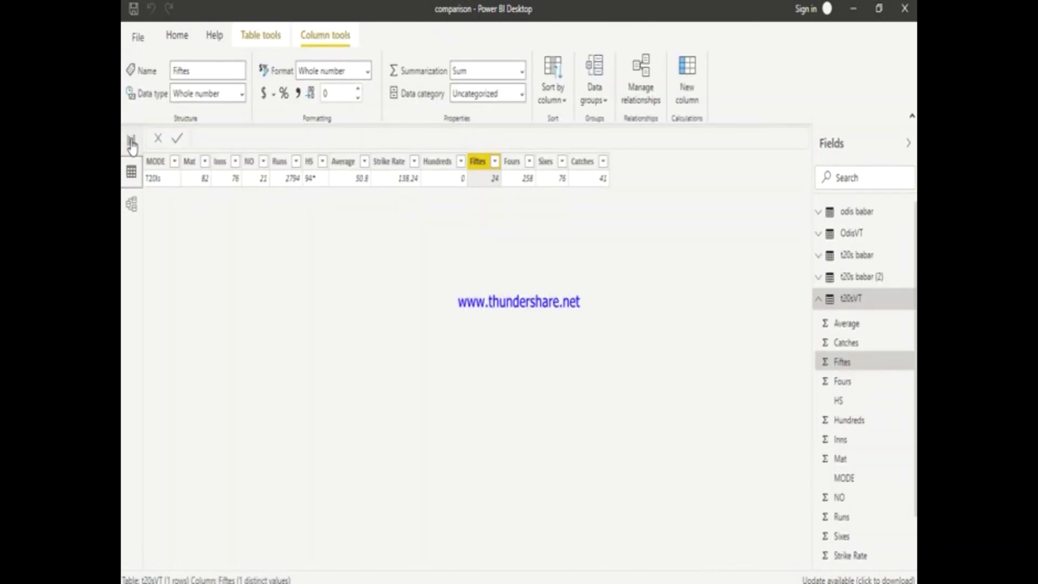
click(131, 143)
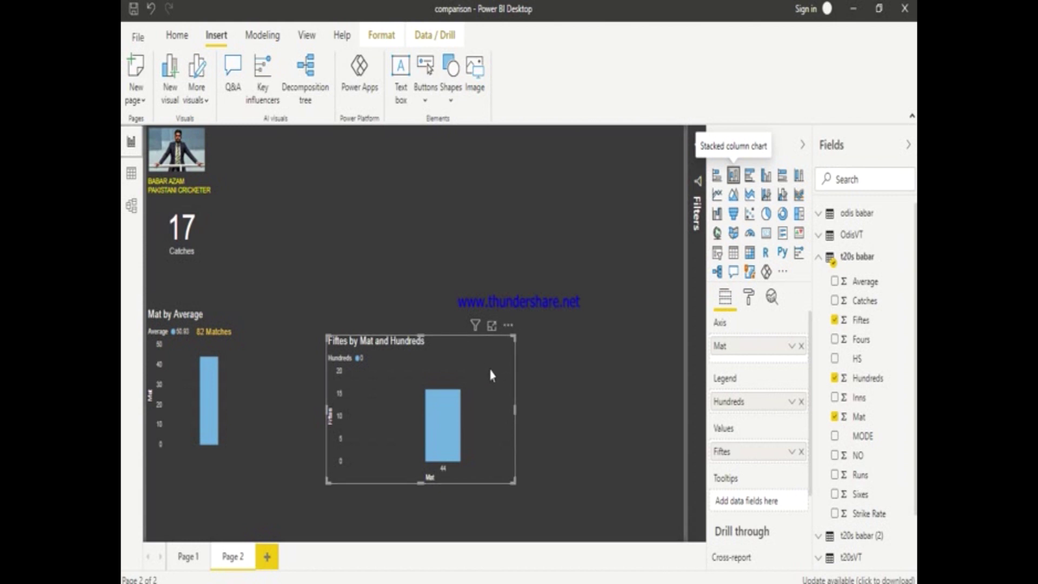
click(801, 402)
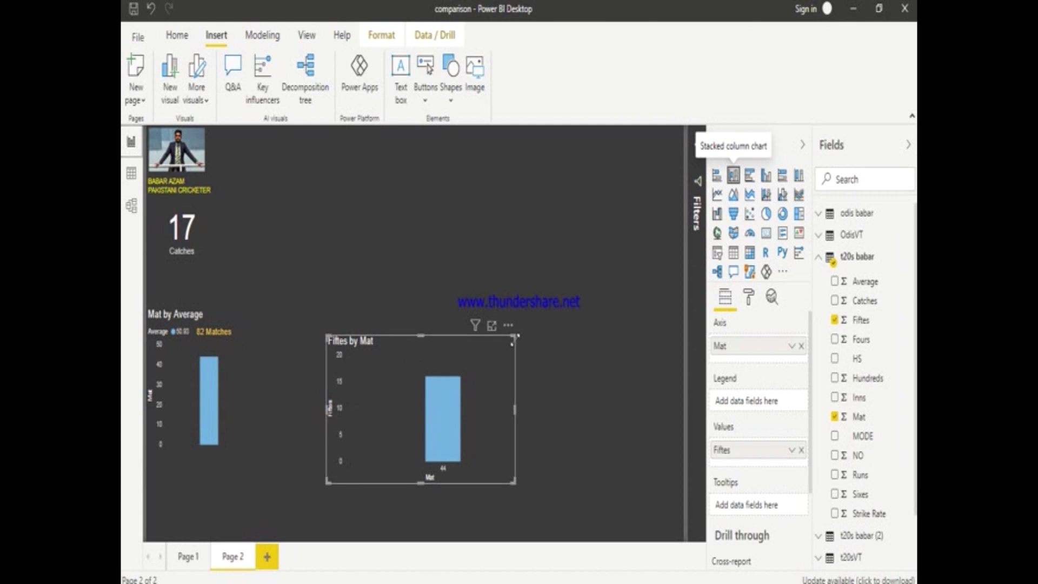
- Shrink the Fiftes by Mat chart and place it next to the Mat by Average chart
drag(516, 348, 472, 390)
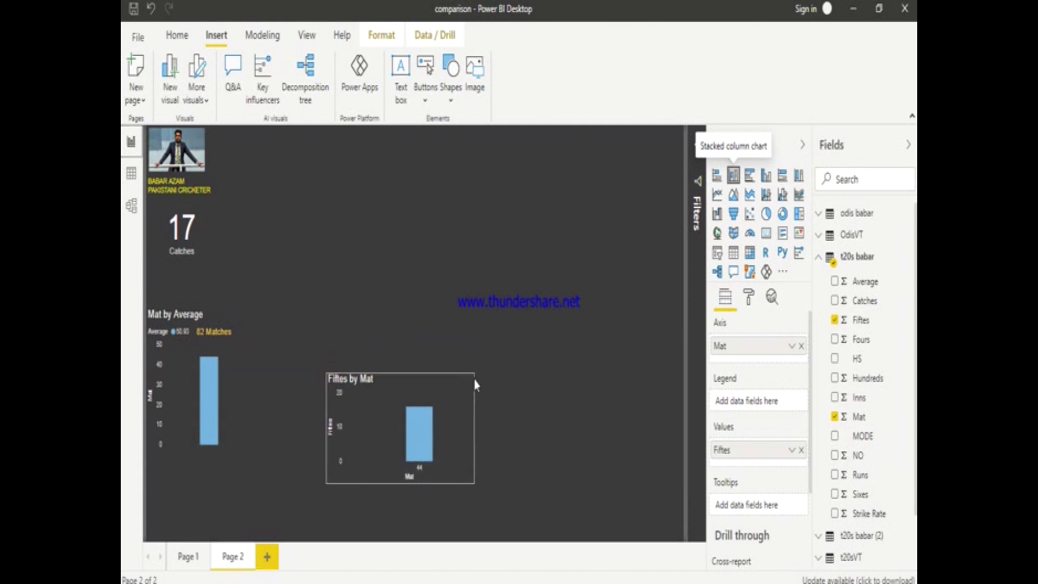
mouse_move(417, 425)
mouse_down()
mouse_move(327, 417)
mouse_move(336, 388)
mouse_up()
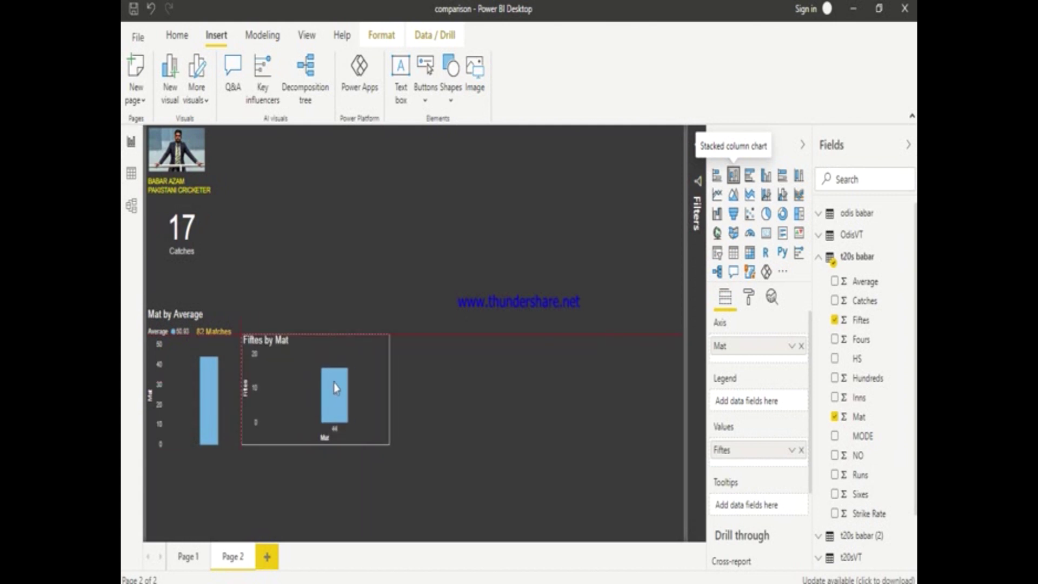
drag(389, 445, 342, 454)
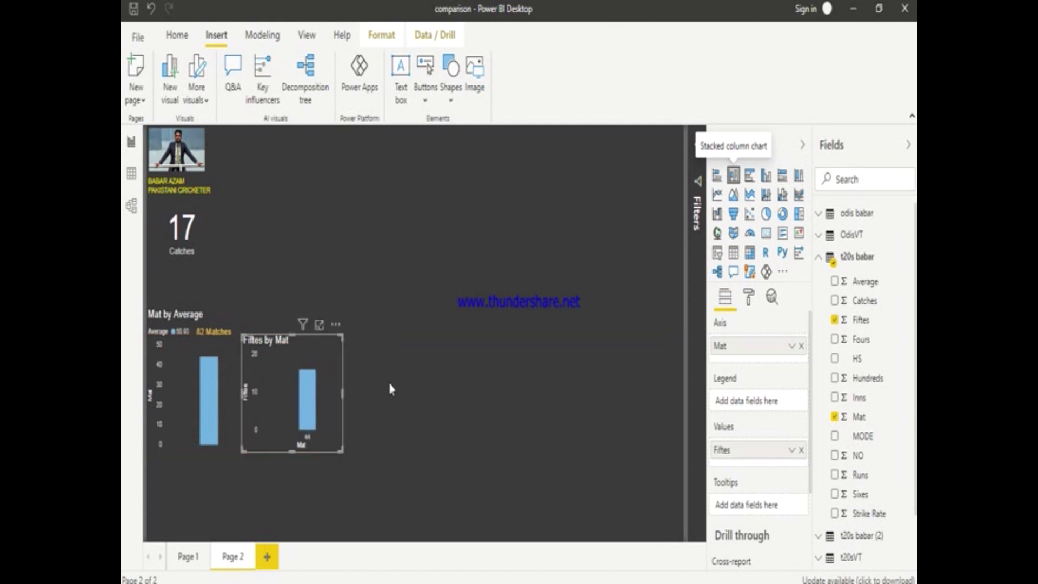
click(373, 313)
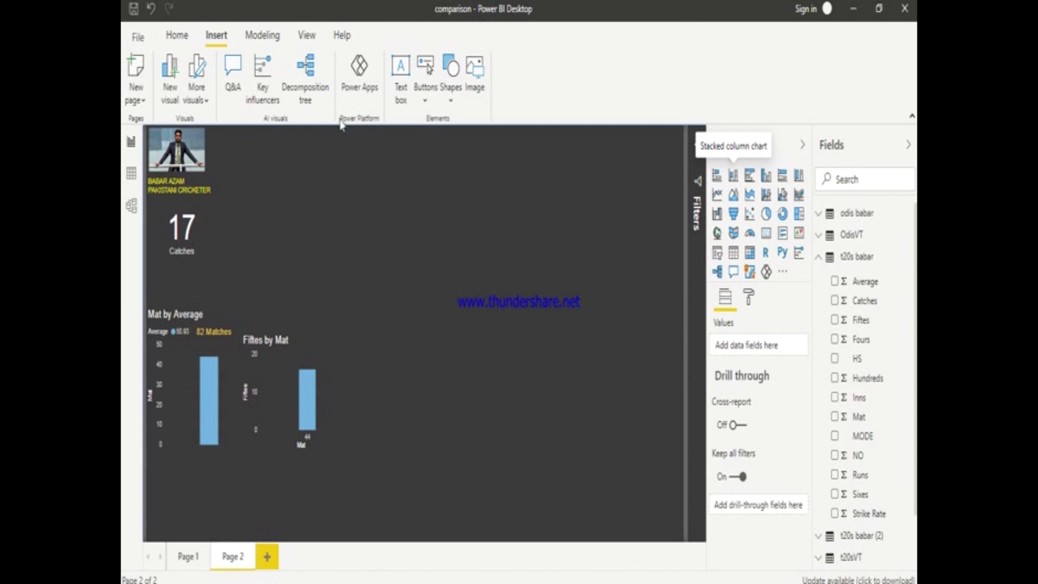
- Add Average below the Mat by Average chart as a multi-row card reading 50.93
mouse_move(860, 339)
click(836, 282)
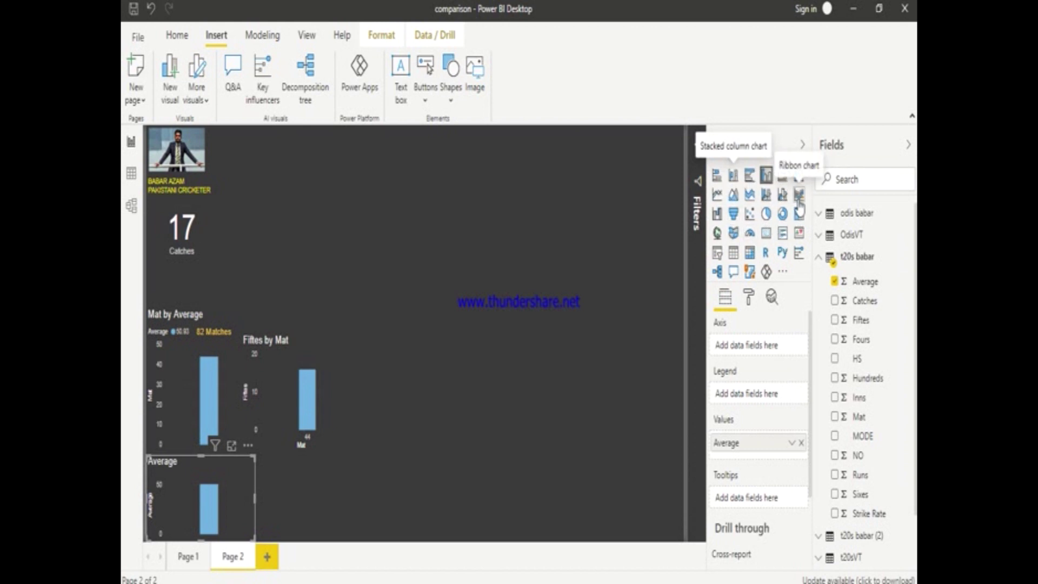
click(799, 195)
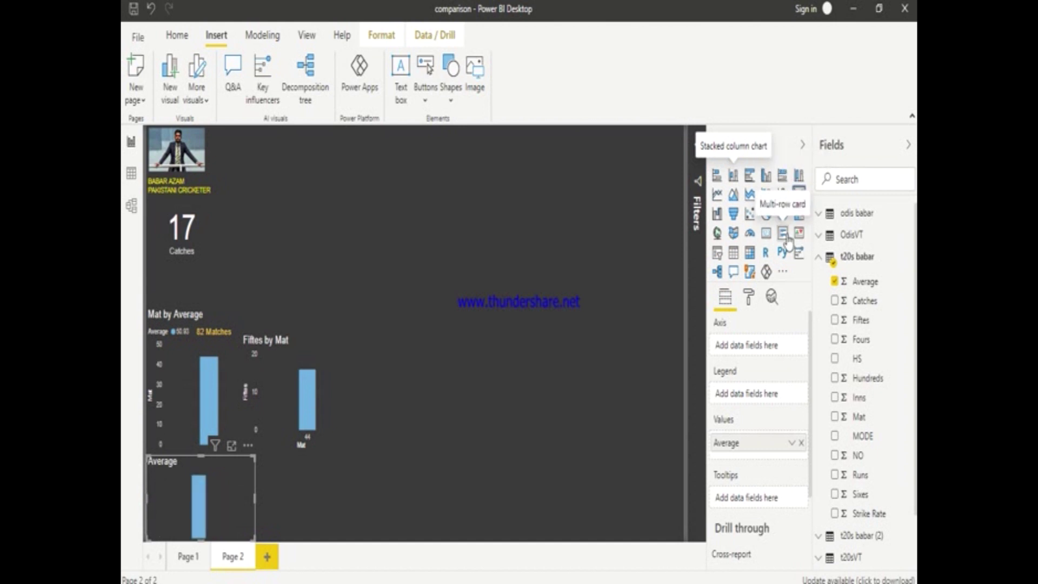
click(789, 244)
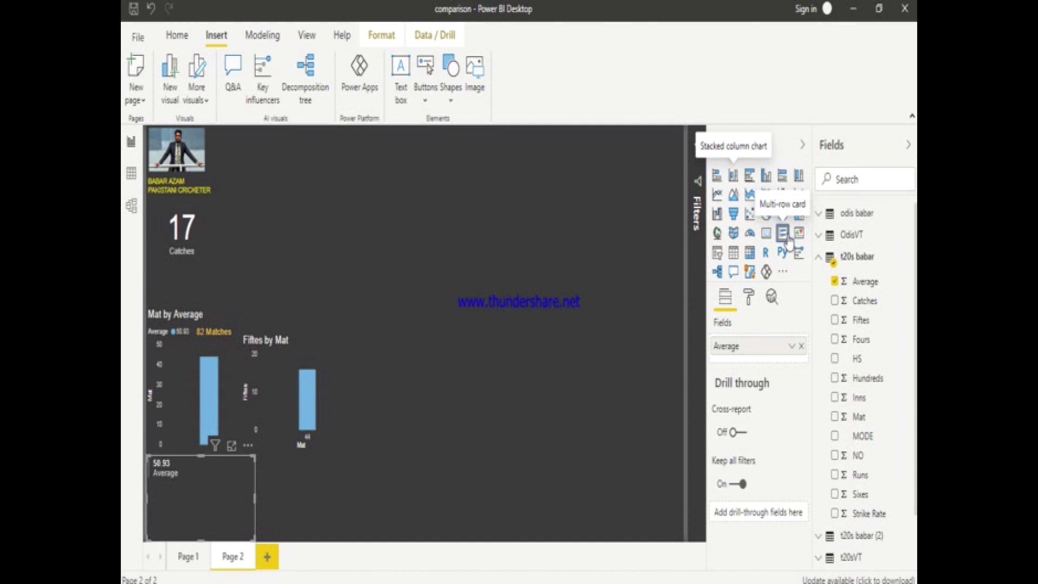
- Make the Average card a KPI with Average as trend axis, Mat as indicator, Fiftes as target
click(799, 233)
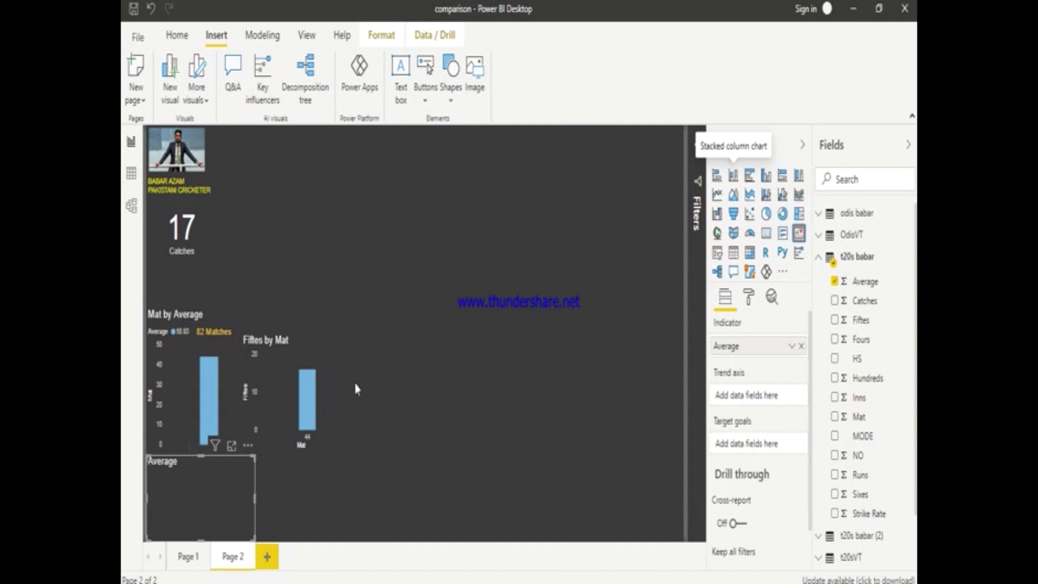
drag(255, 456, 342, 389)
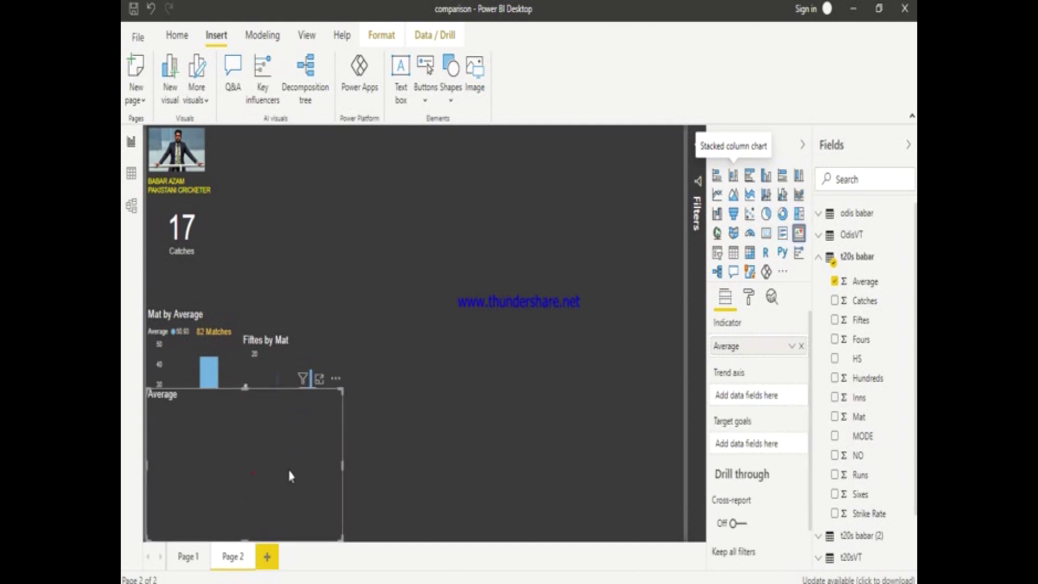
drag(291, 475, 543, 391)
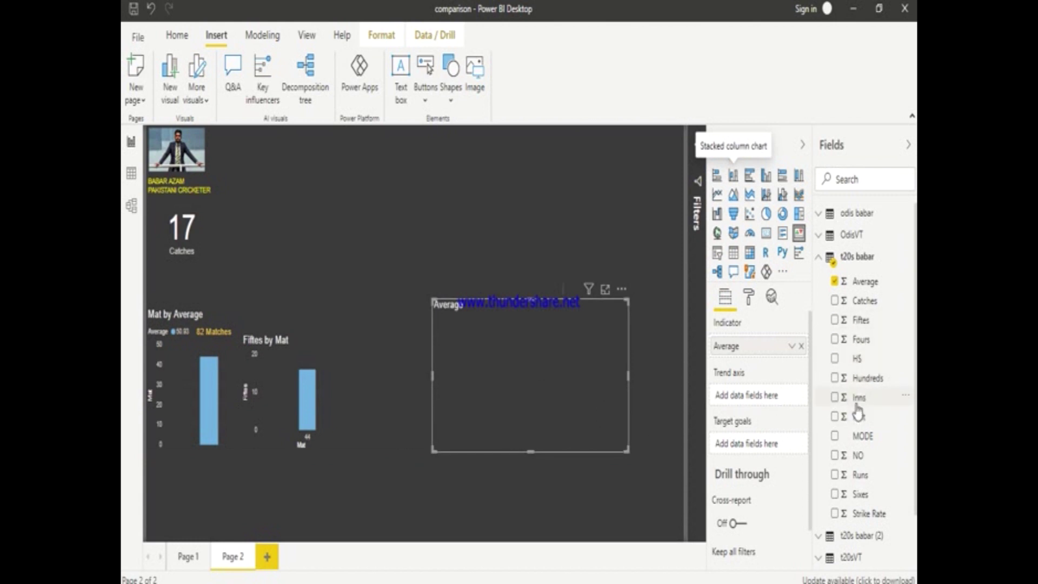
drag(742, 357, 746, 395)
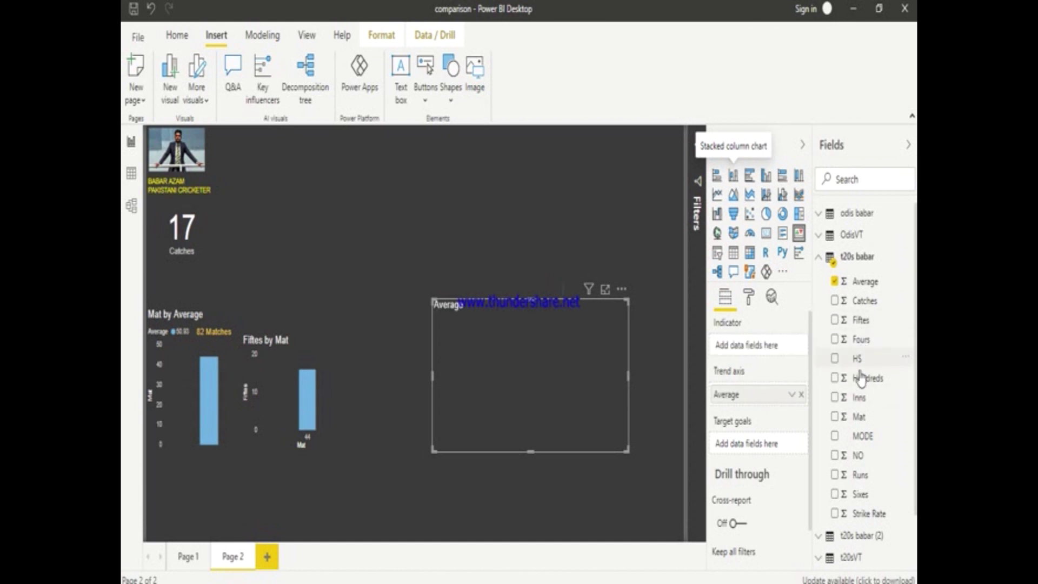
drag(860, 421, 752, 349)
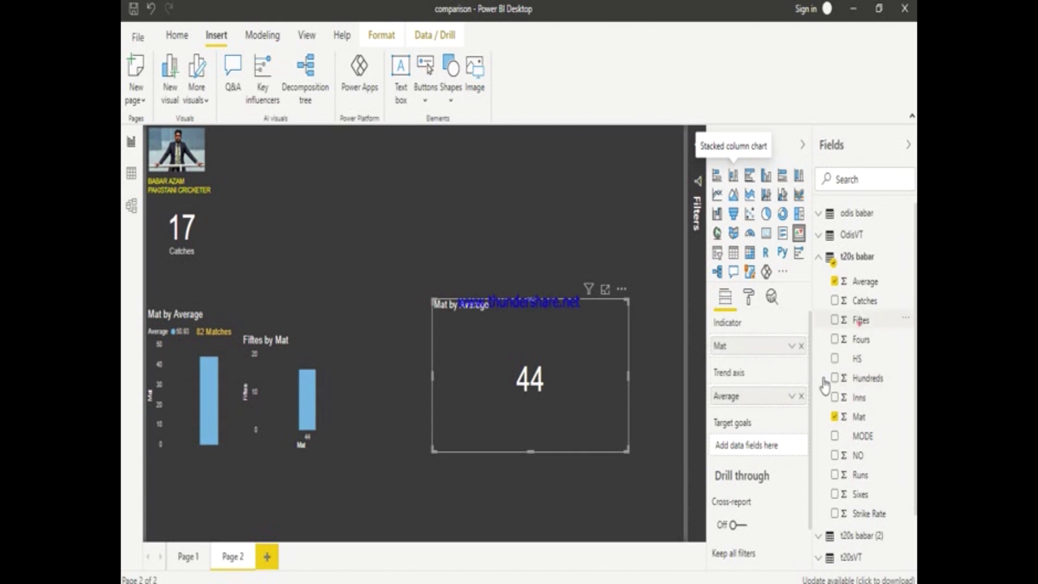
drag(825, 385, 736, 446)
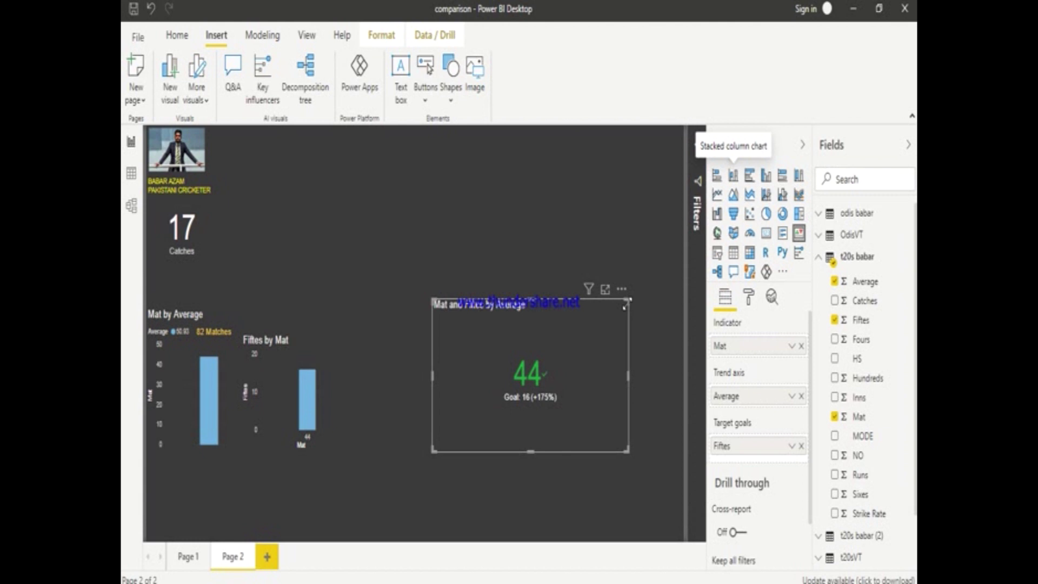
- Shrink the KPI and place it at the bottom left of the page
drag(626, 302, 618, 375)
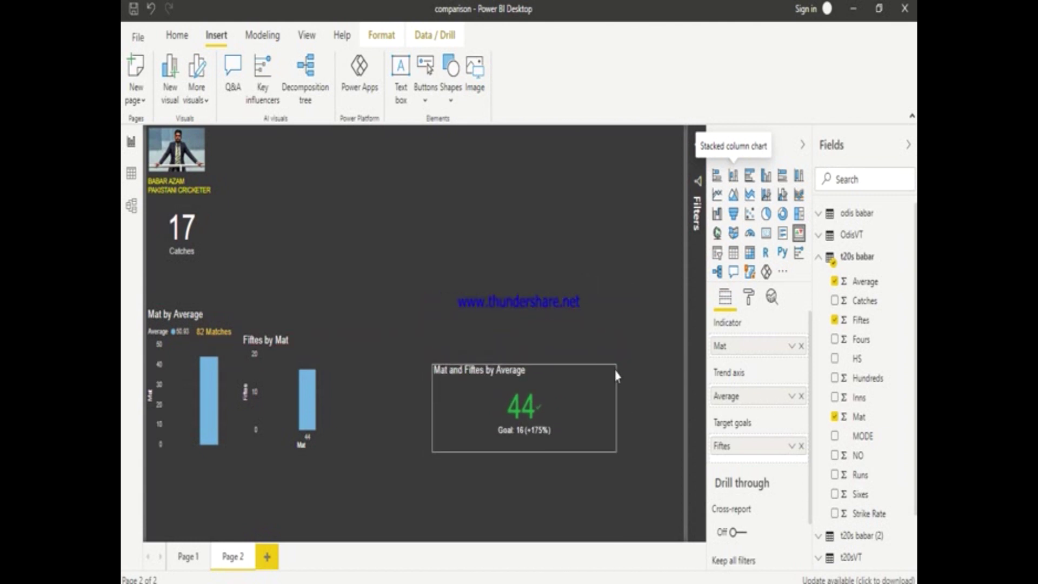
drag(530, 391, 233, 483)
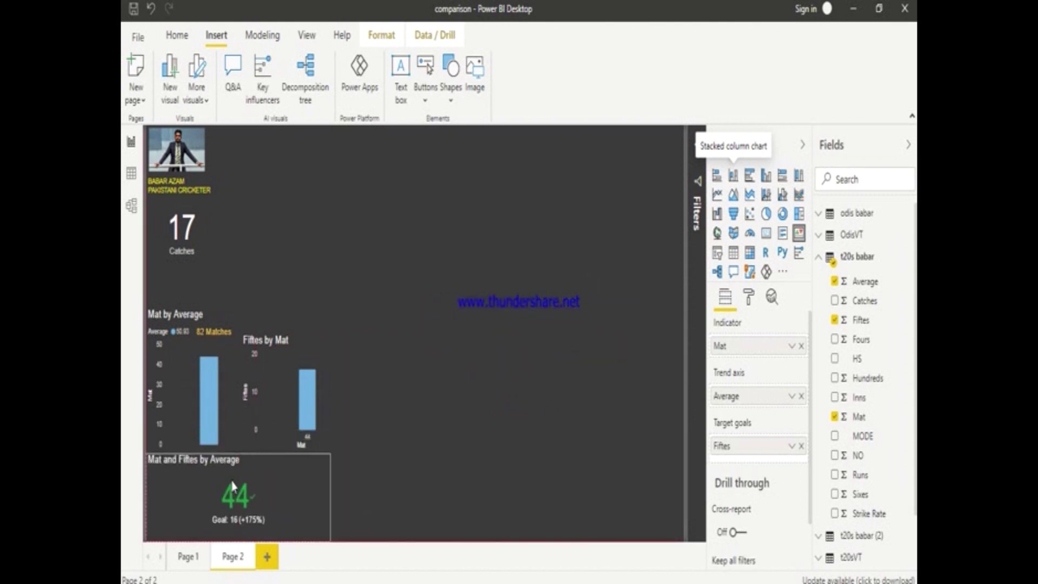
mouse_move(330, 454)
mouse_down()
mouse_move(270, 453)
mouse_move(243, 466)
mouse_up()
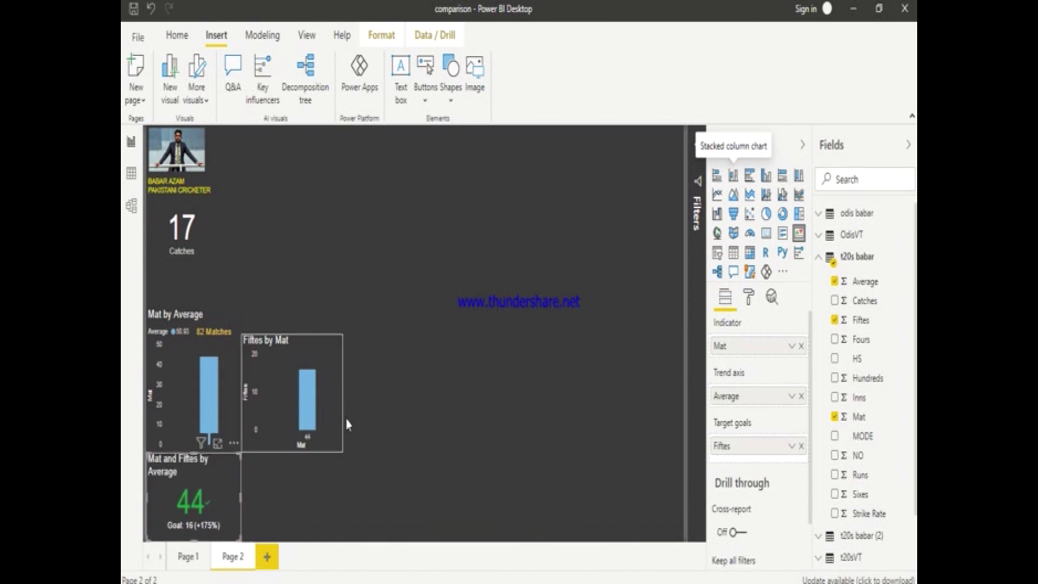
click(549, 359)
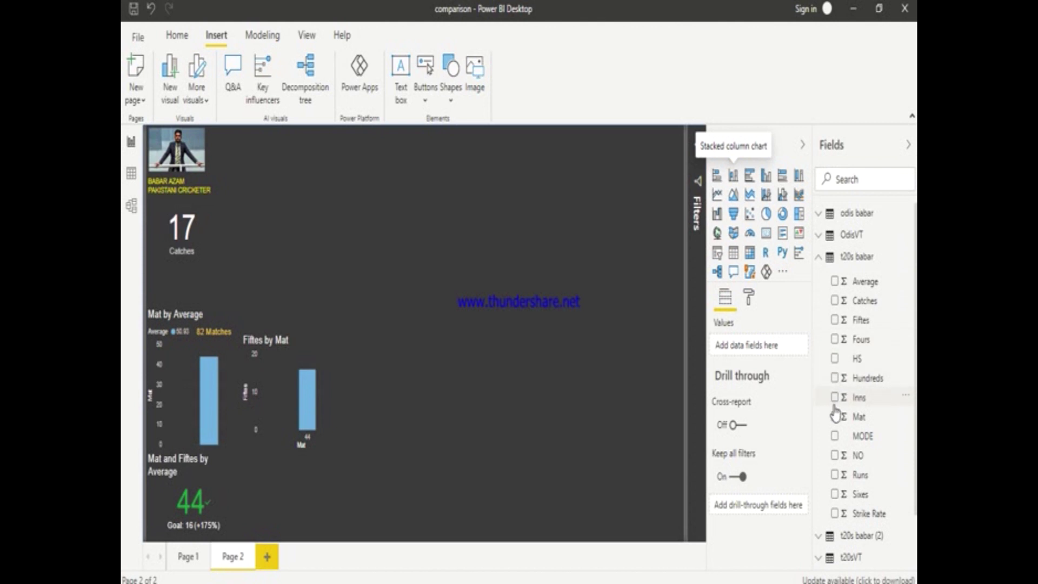
- Add a narrow Runs card reading 1681 beside the KPI, then add a Strike Rate chart
click(835, 476)
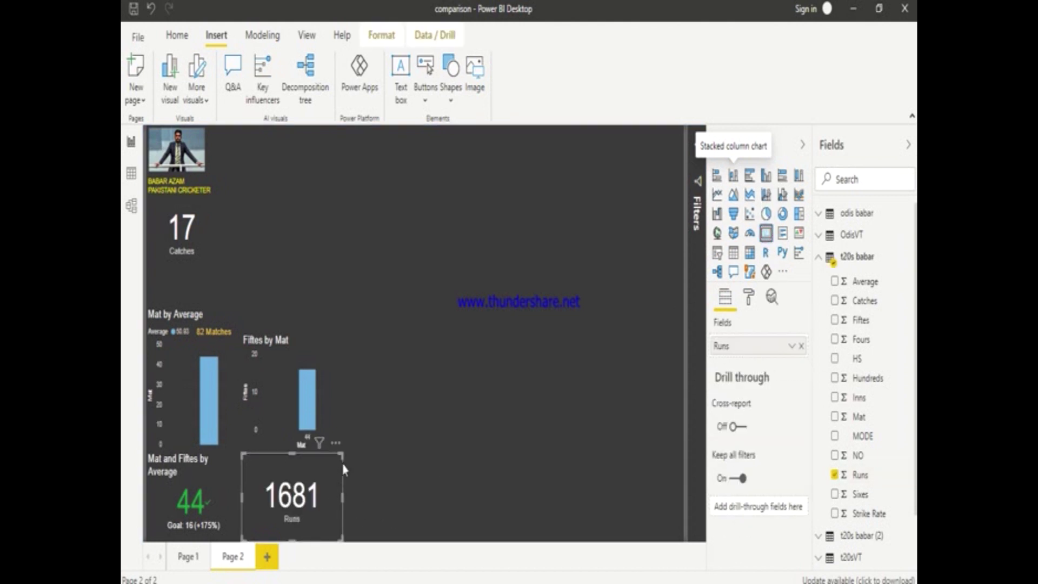
drag(336, 456, 320, 456)
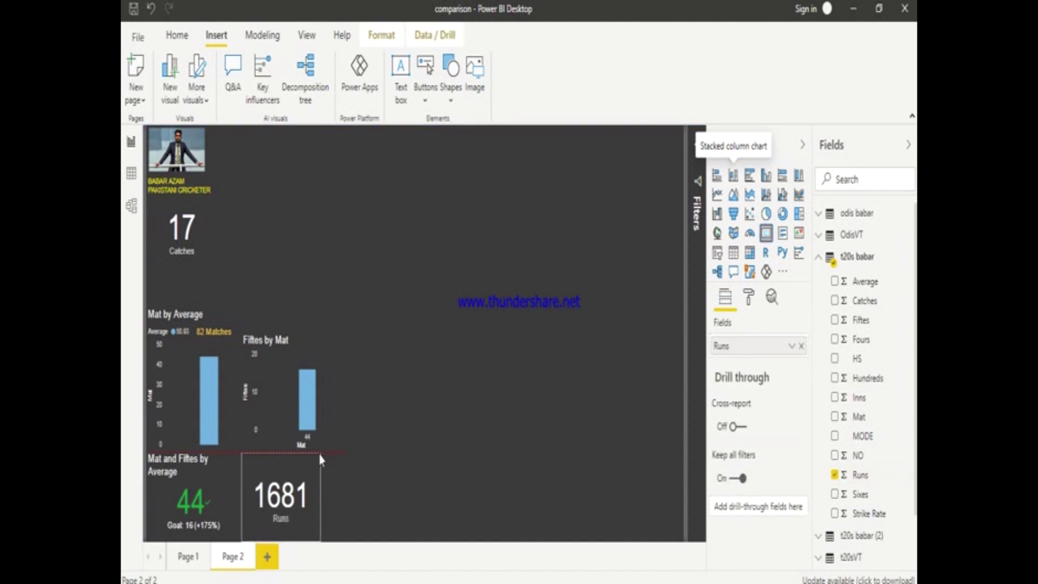
click(389, 363)
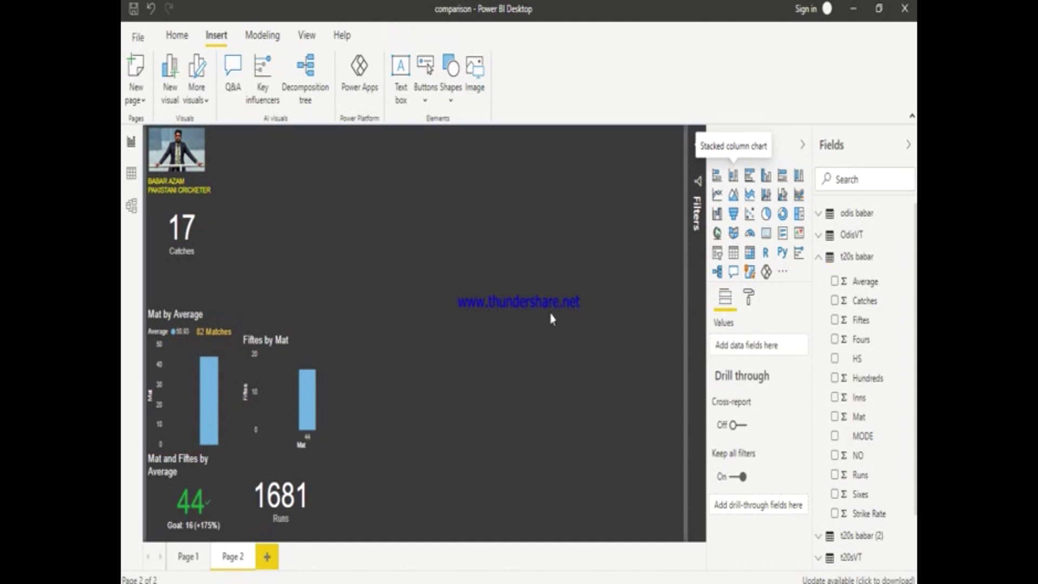
click(836, 513)
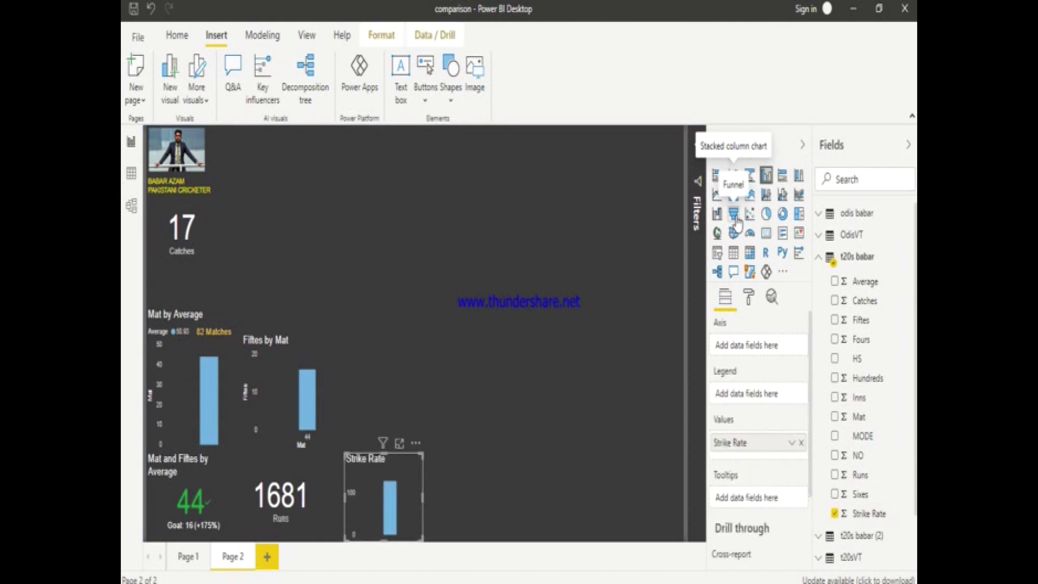
- Make the Strike Rate visual a funnel grouped by Inns, checking the t20sVT table data
click(735, 215)
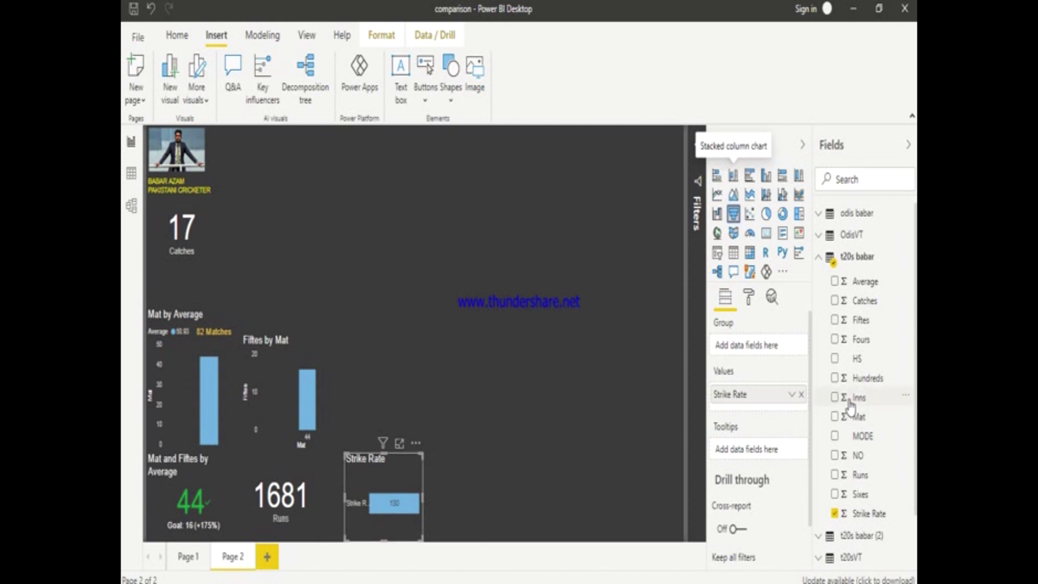
drag(838, 407, 744, 349)
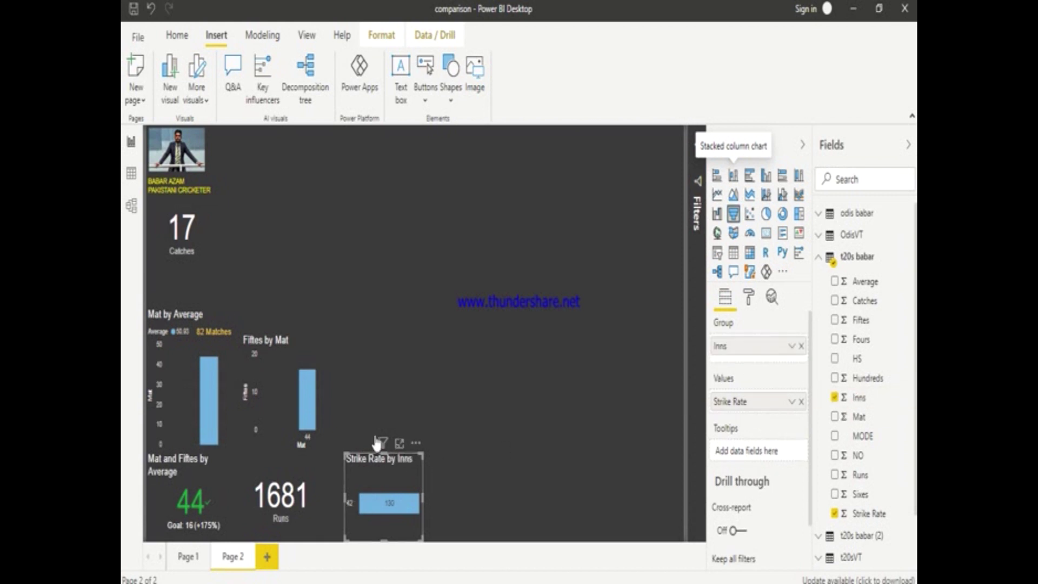
click(131, 162)
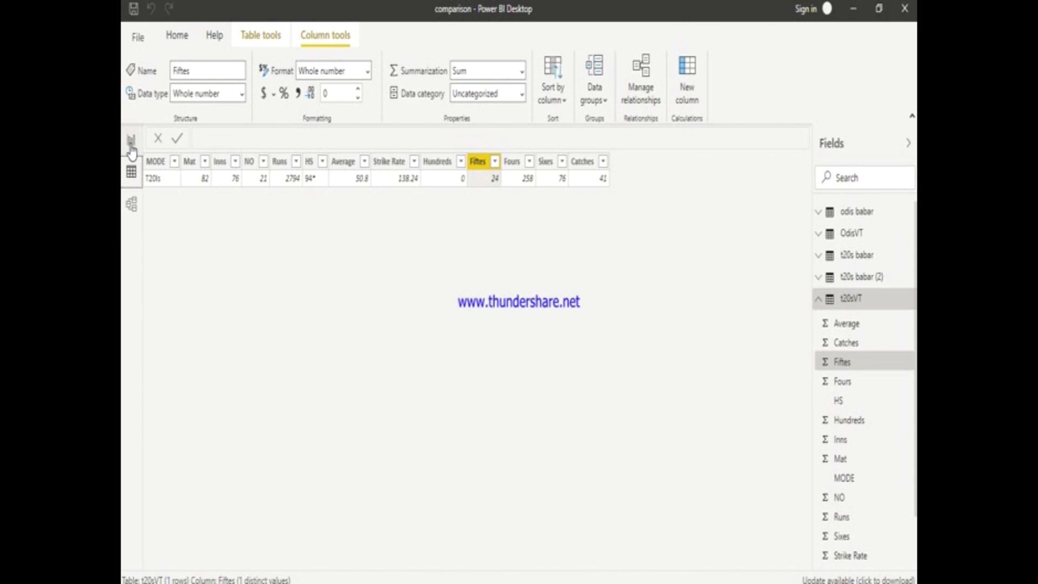
click(131, 143)
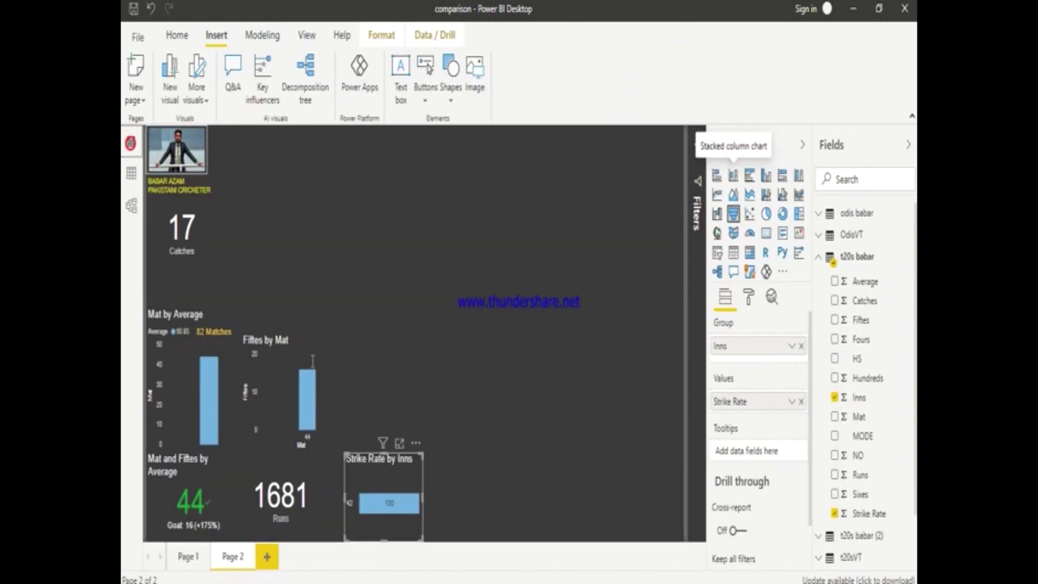
- Move the Strike Rate by Inns funnel beside the 17 Catches card and narrow it
drag(457, 458, 457, 459)
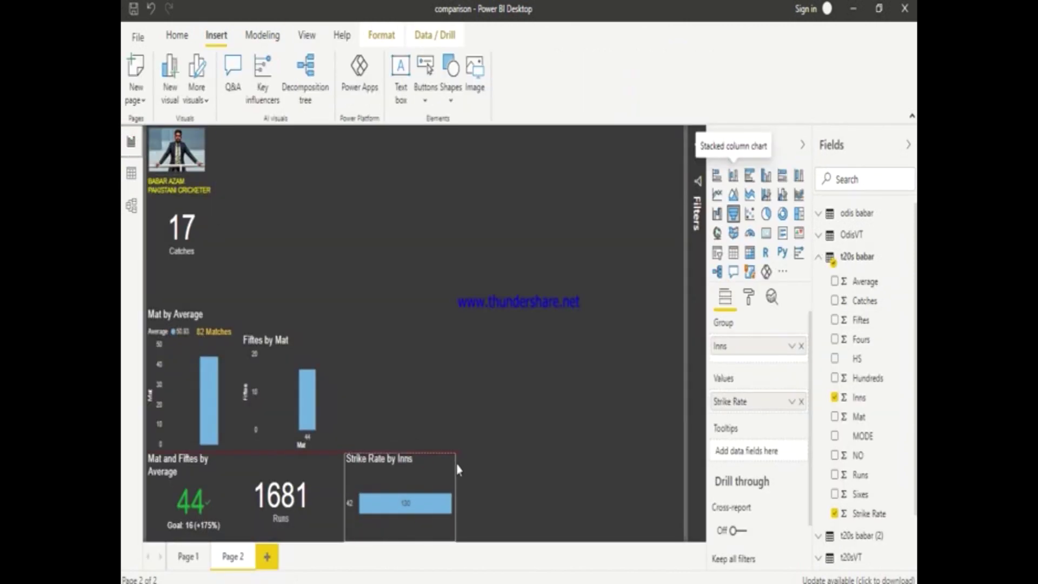
click(130, 173)
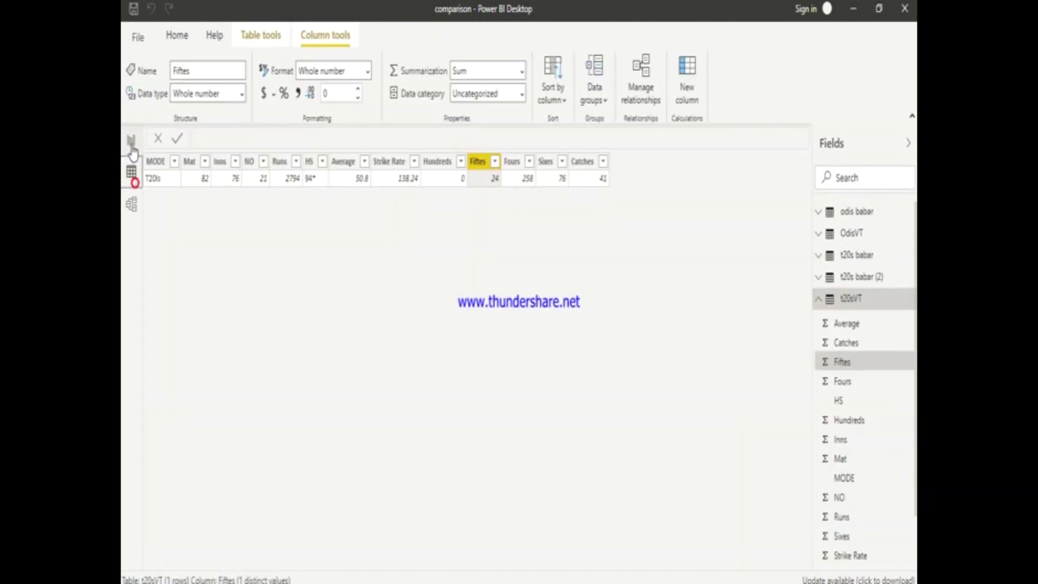
click(131, 143)
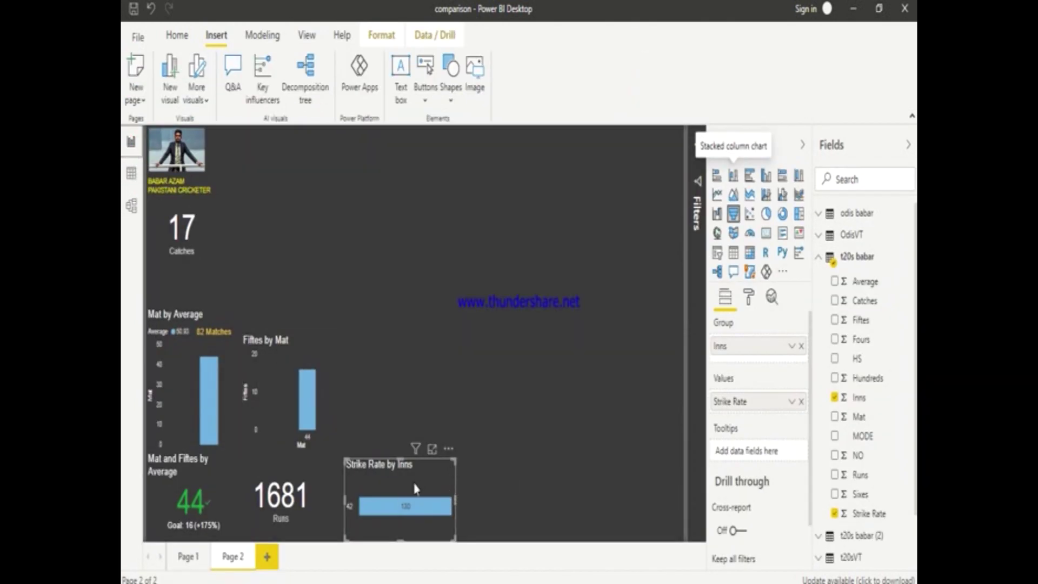
drag(399, 492, 253, 240)
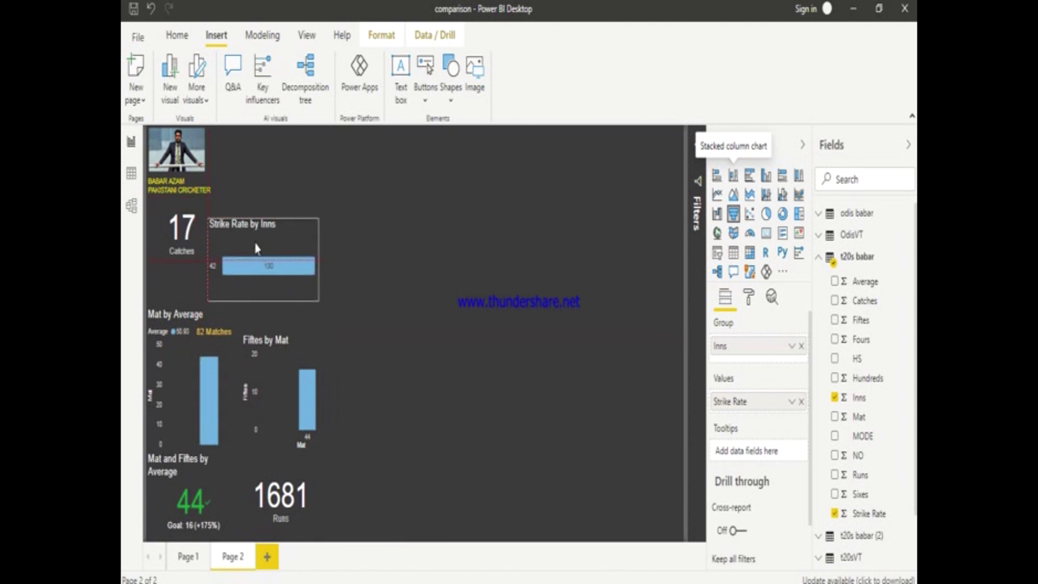
drag(313, 291, 250, 291)
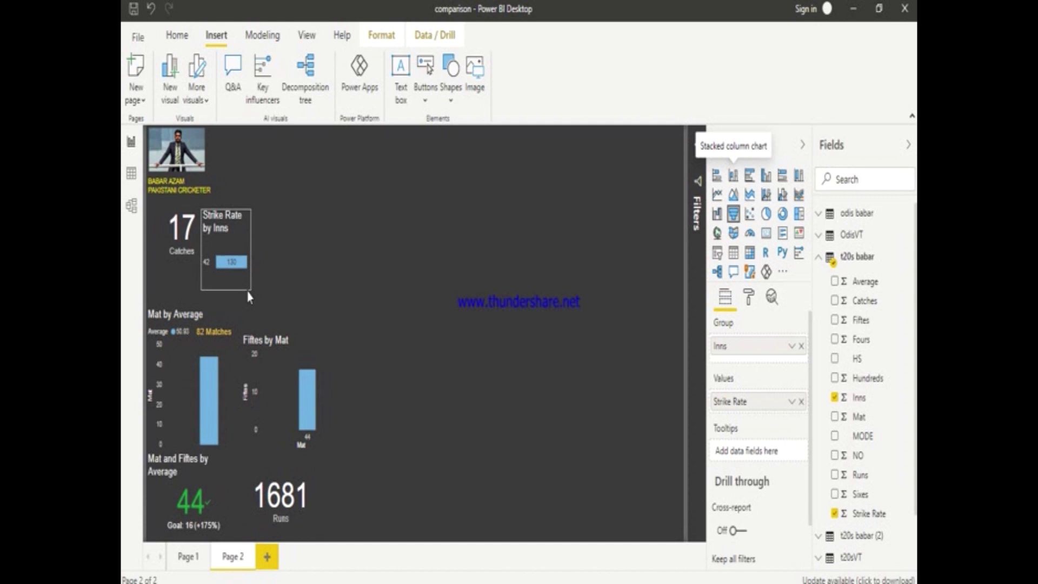
click(301, 247)
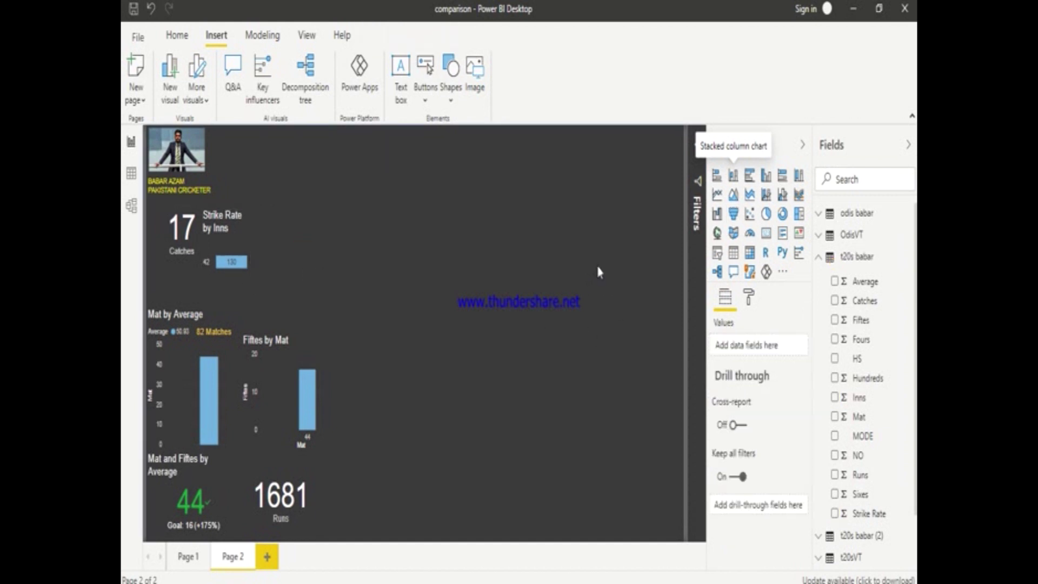
- Add a Sixes card showing 23 and place it beside the Strike Rate chart
mouse_move(860, 494)
click(834, 494)
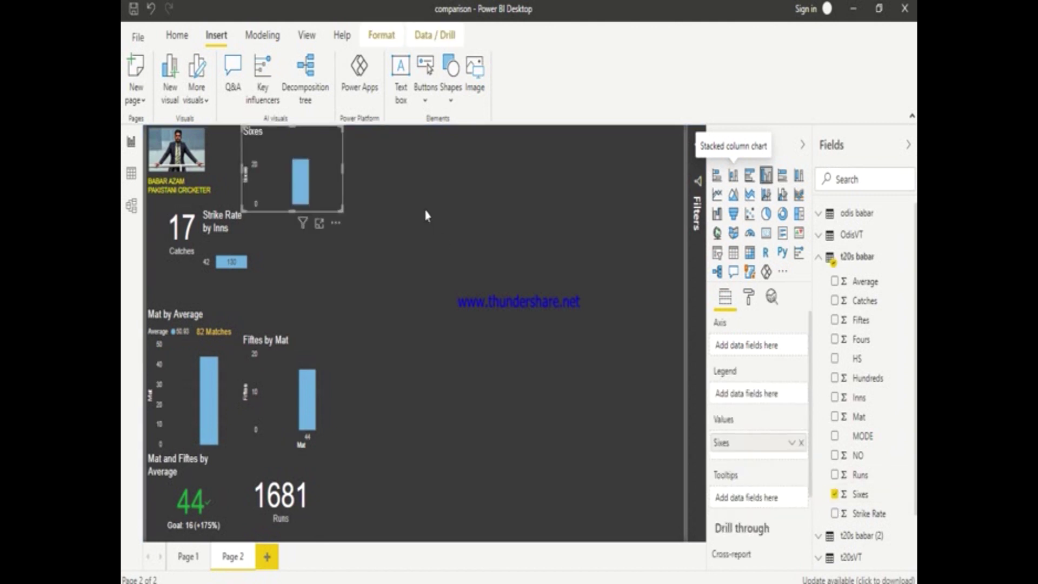
drag(310, 203, 324, 284)
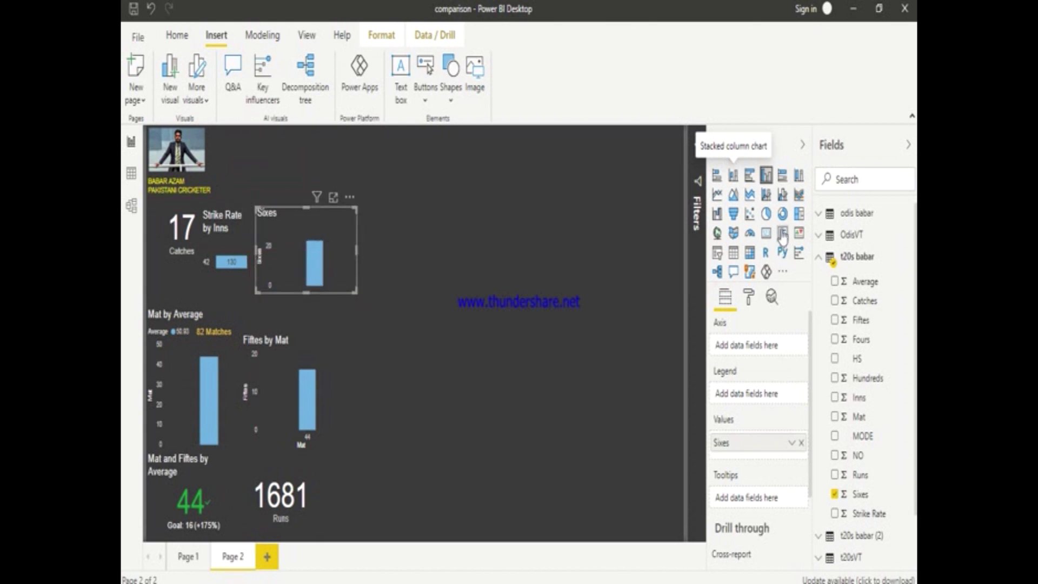
click(766, 233)
drag(355, 207, 292, 203)
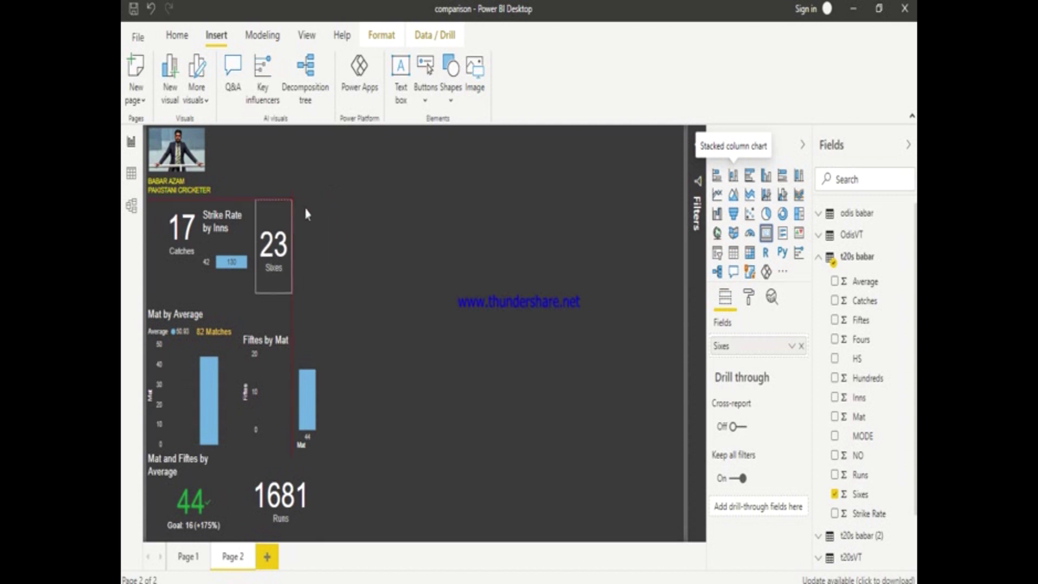
click(367, 251)
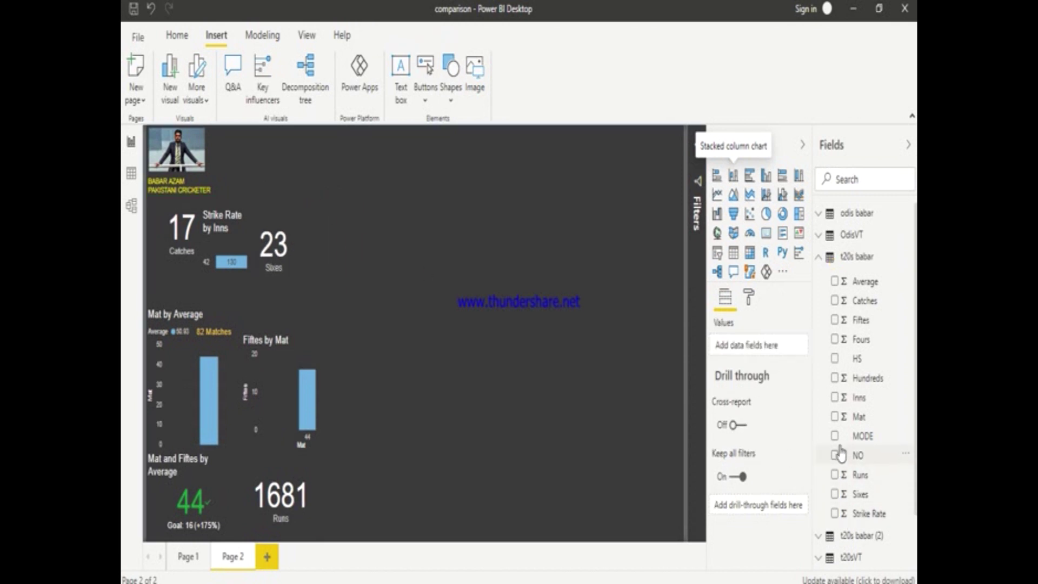
- Add a Fours card showing 173, sized and placed next to the Sixes card
click(835, 339)
click(766, 234)
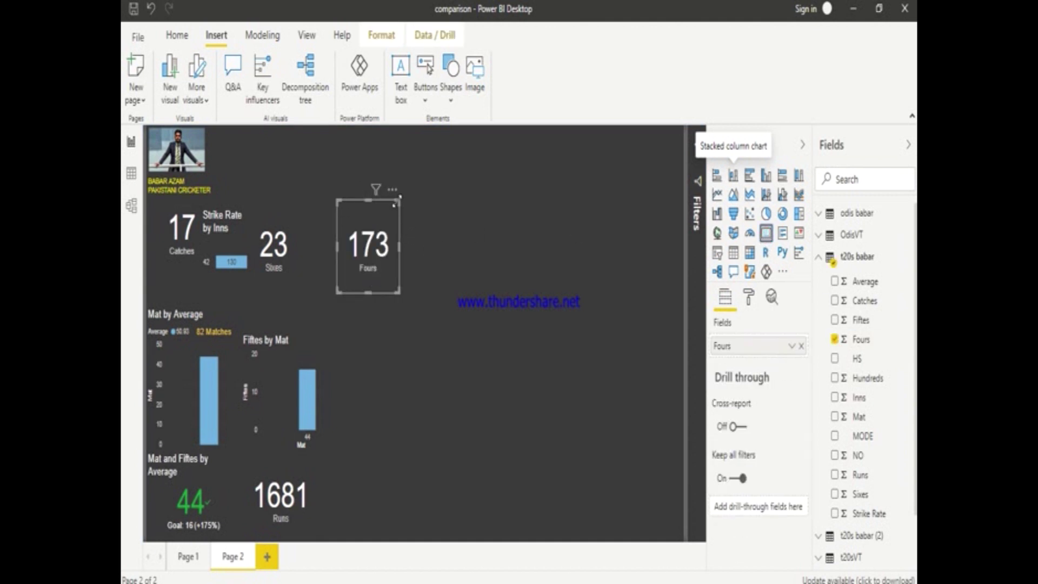
drag(395, 204, 387, 210)
drag(358, 256, 313, 273)
drag(343, 308, 343, 281)
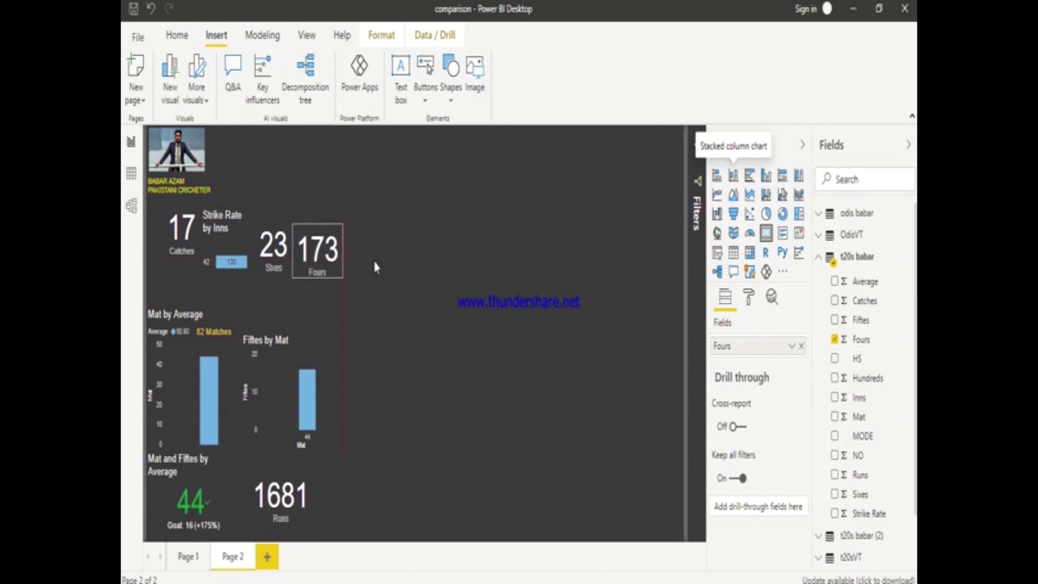
click(394, 249)
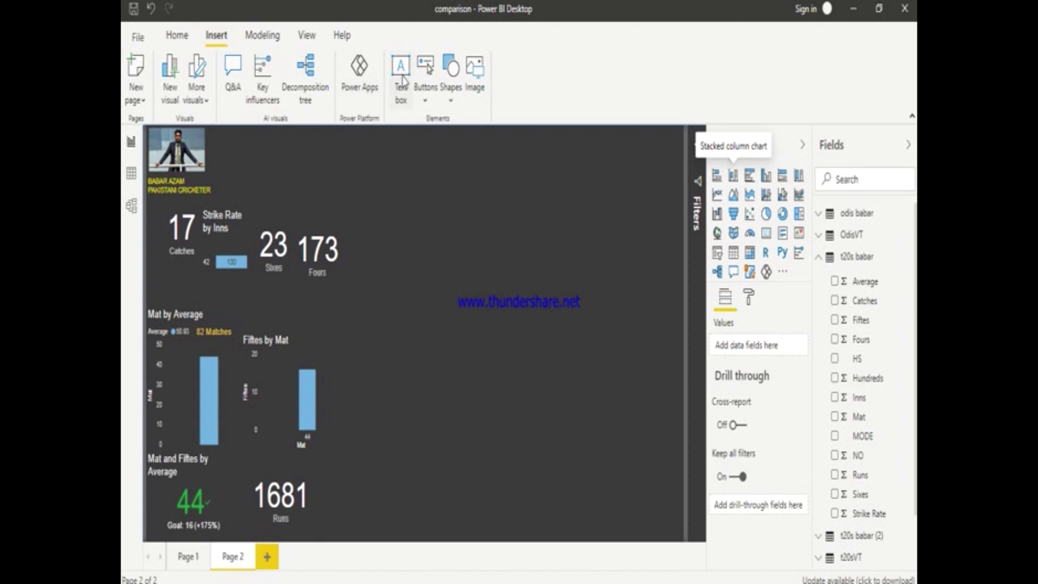
- Insert the second player's photo at the top centre, resized wider and shorter, and add a text box
click(476, 87)
double_click(466, 133)
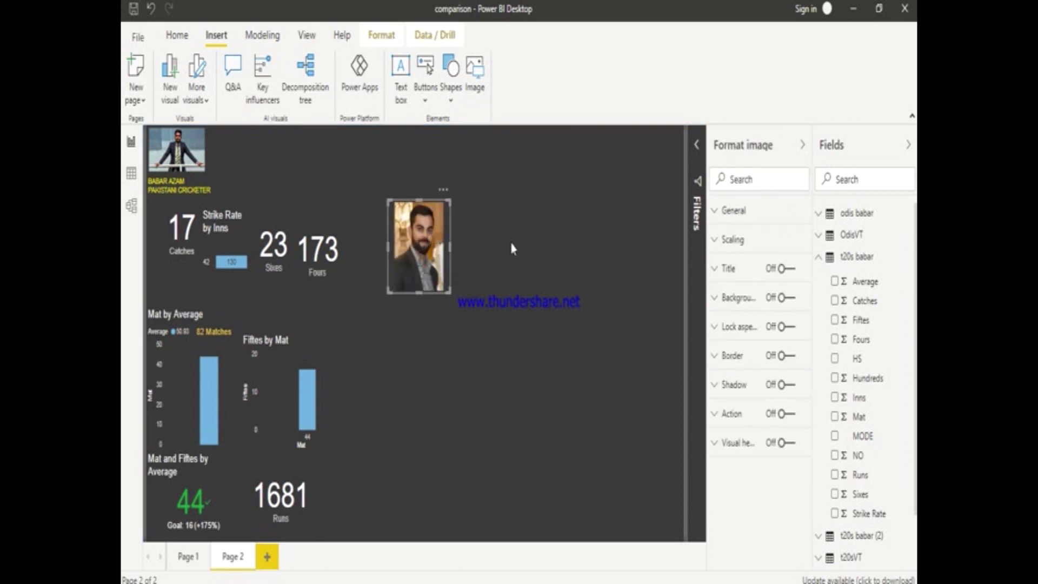
drag(426, 225, 475, 203)
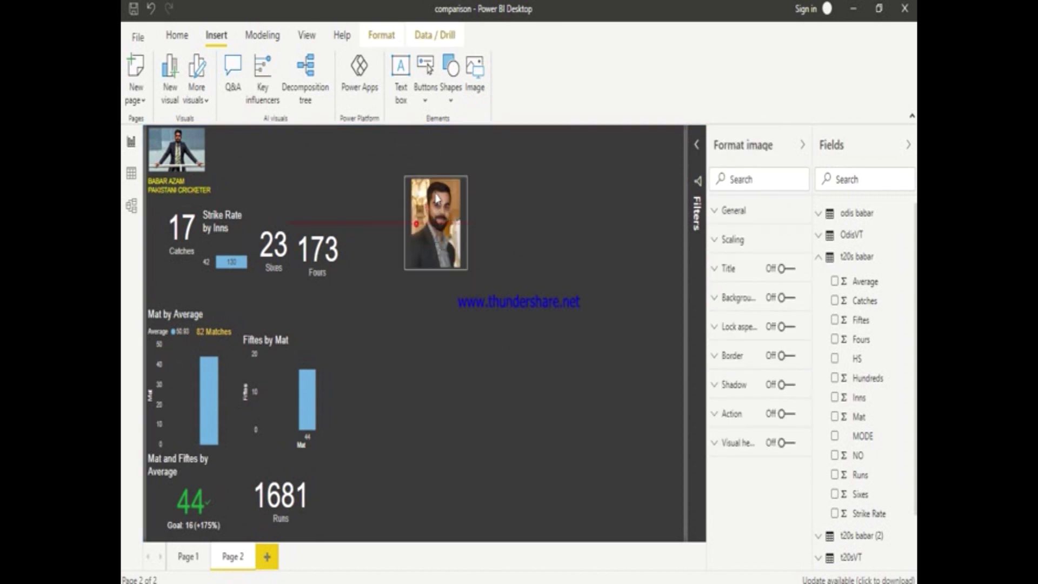
drag(485, 221, 545, 197)
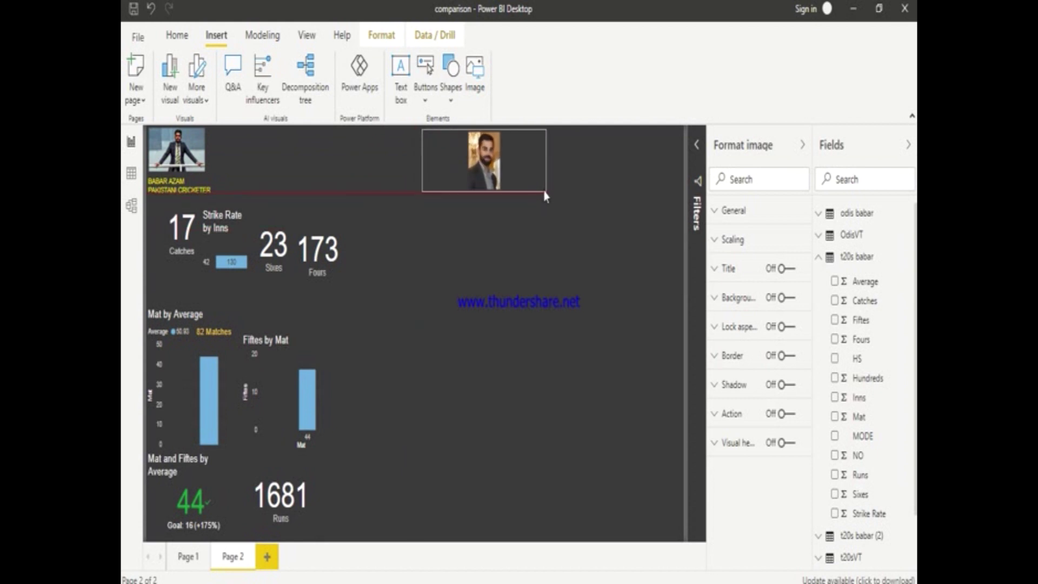
click(505, 240)
click(404, 86)
click(609, 244)
text(VIRAT KHOLI)
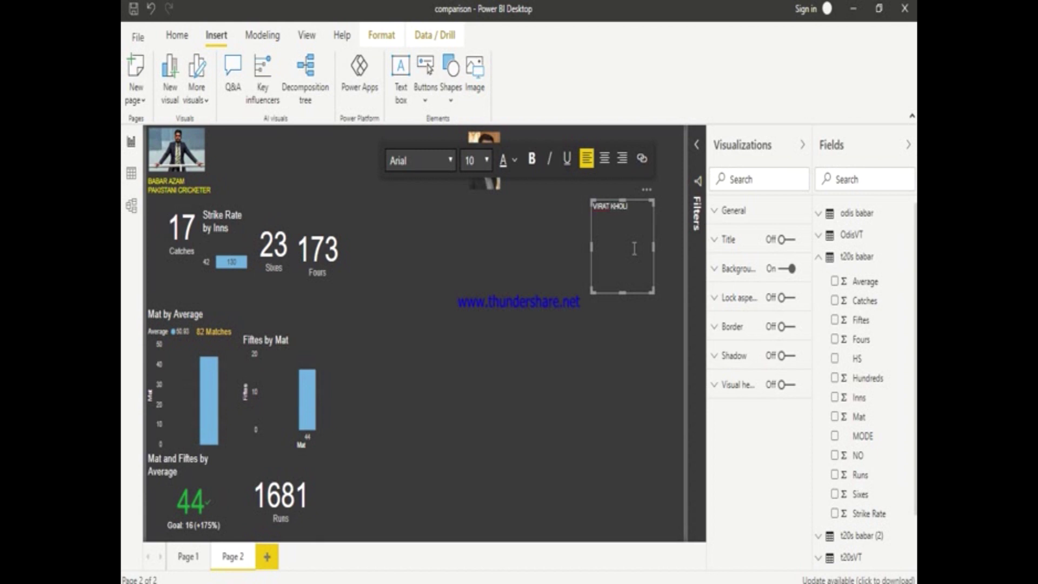
- Format all the caption text at font size 14 in yellow
key(ctrl+a)
click(488, 161)
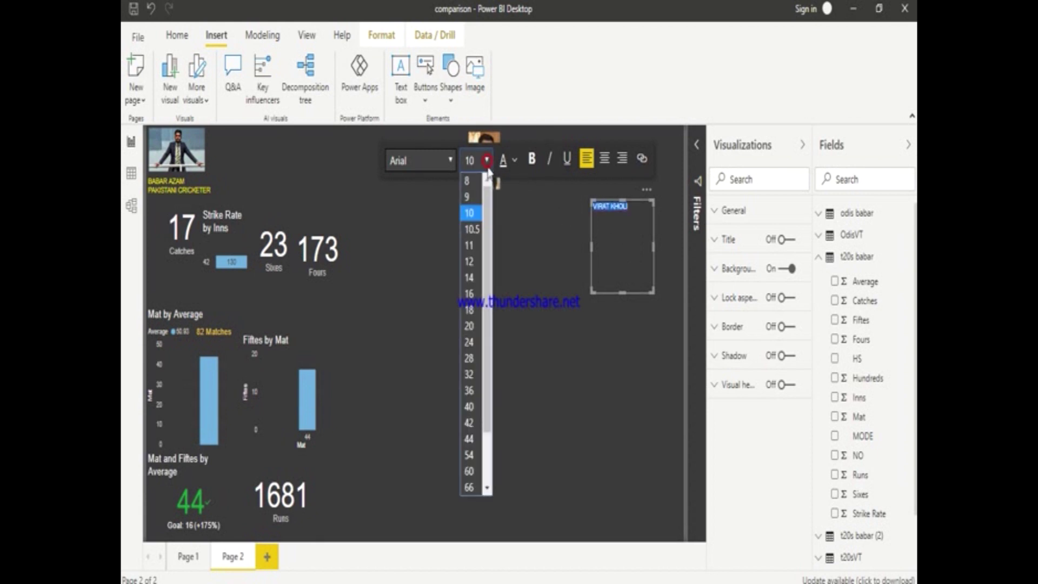
click(472, 277)
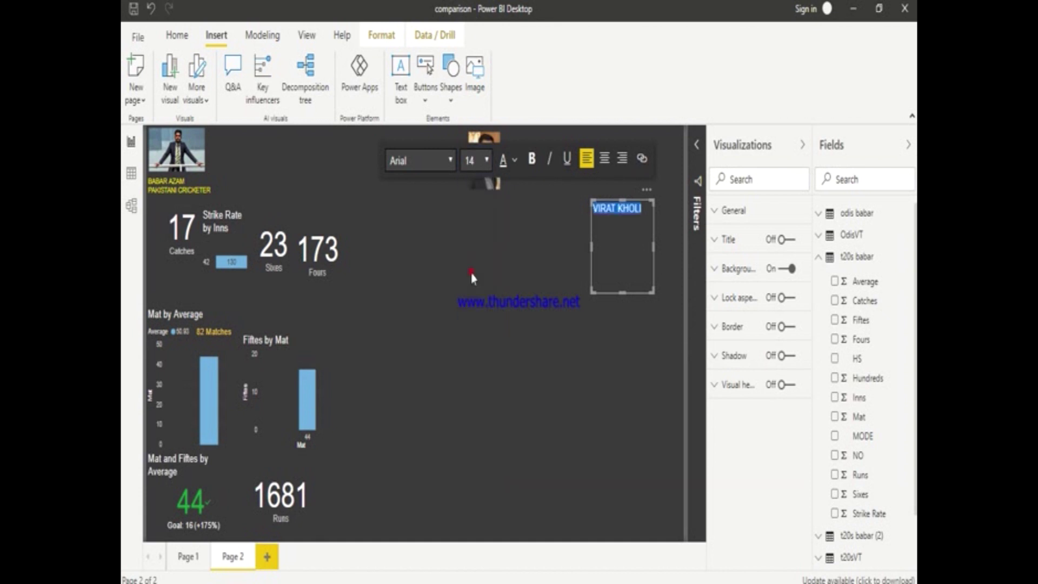
click(516, 159)
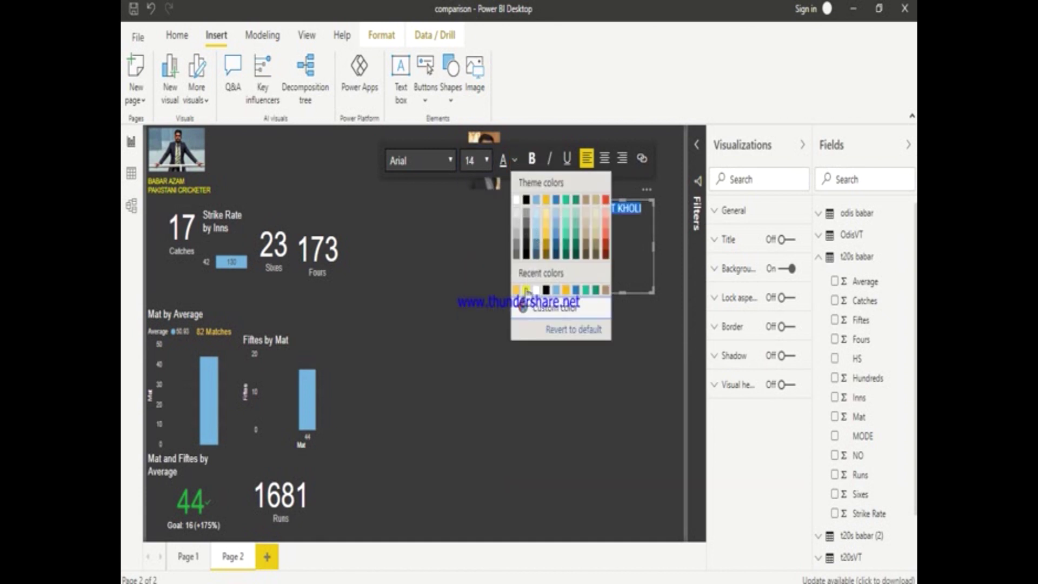
click(525, 290)
click(557, 221)
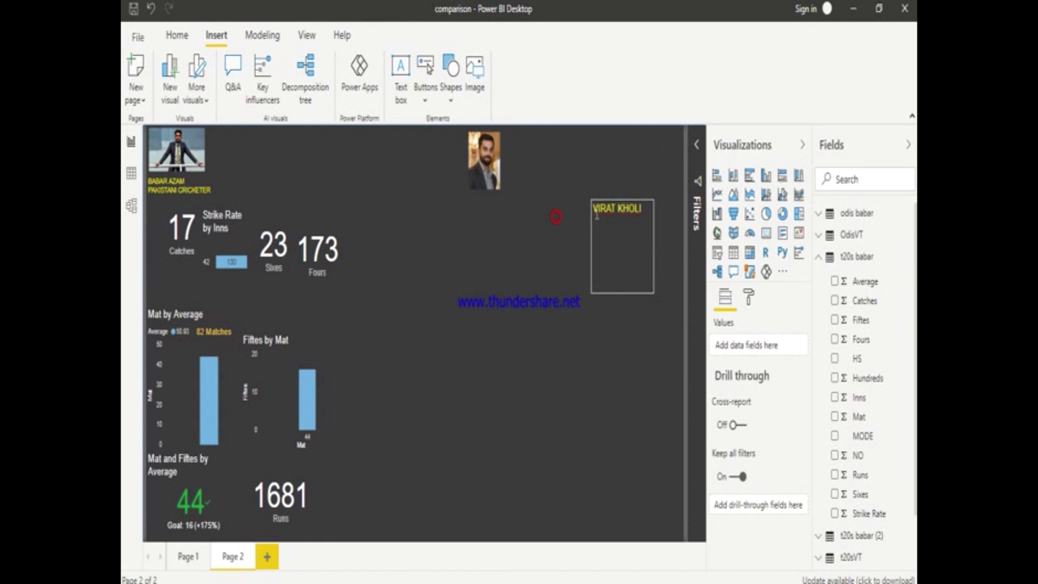
- Resize the caption box under the photo so 'INDIAN CRICKETER' fits on one line
click(597, 209)
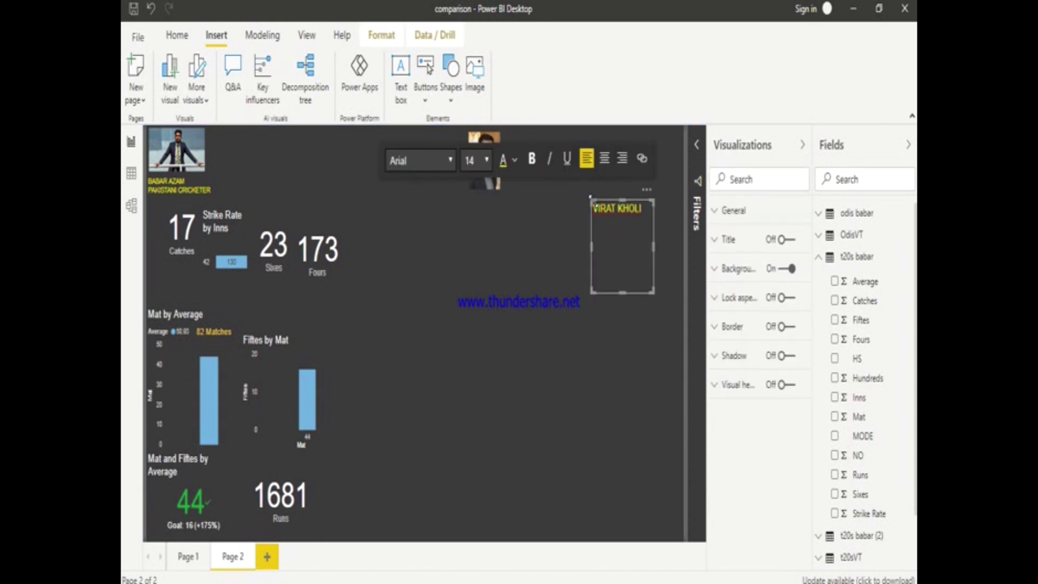
drag(591, 198, 463, 200)
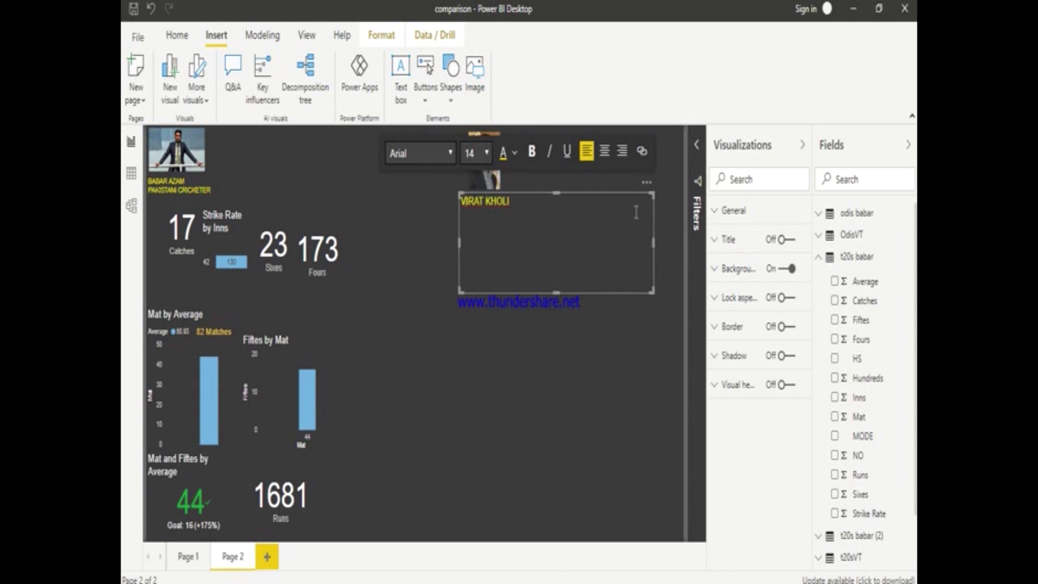
drag(653, 193, 513, 203)
text(INDIAN CRI)
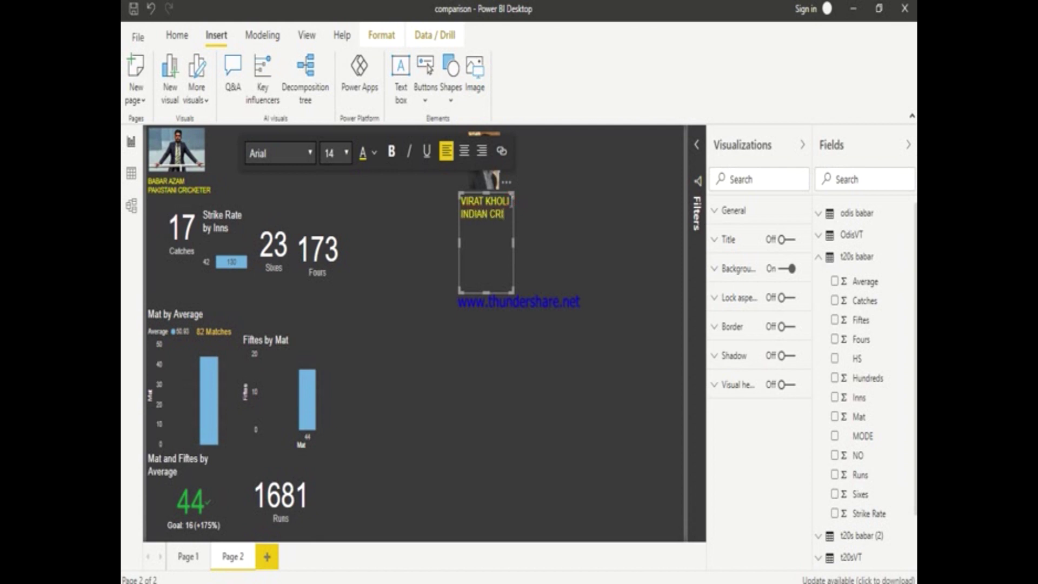
text(CKETER)
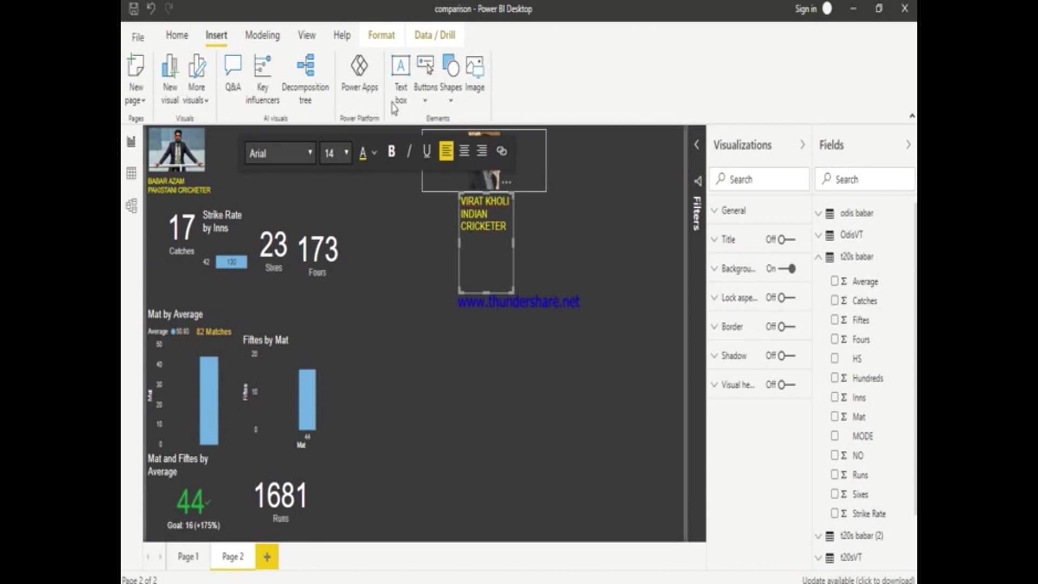
drag(458, 192, 452, 192)
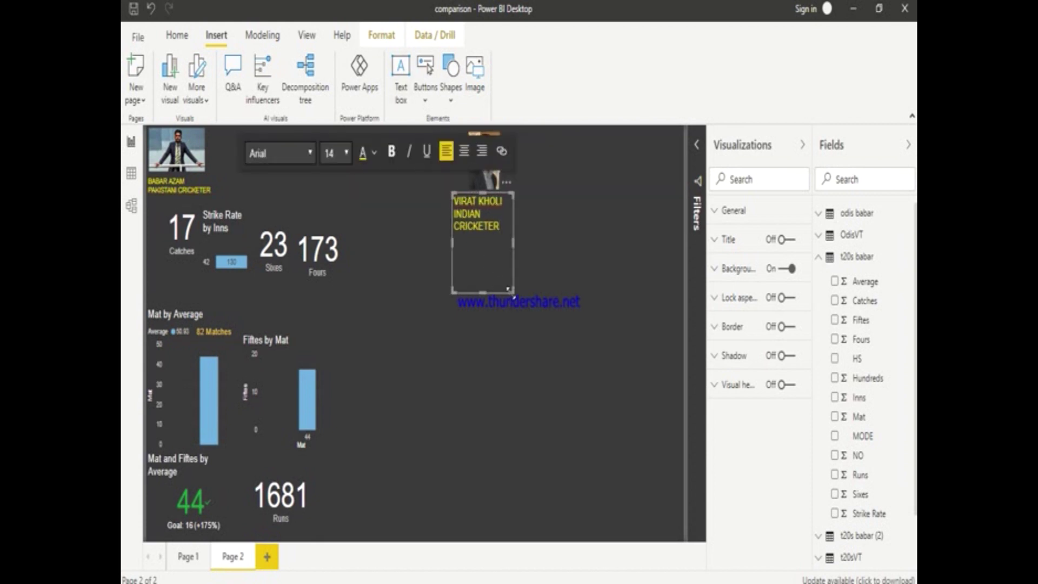
drag(507, 290, 535, 250)
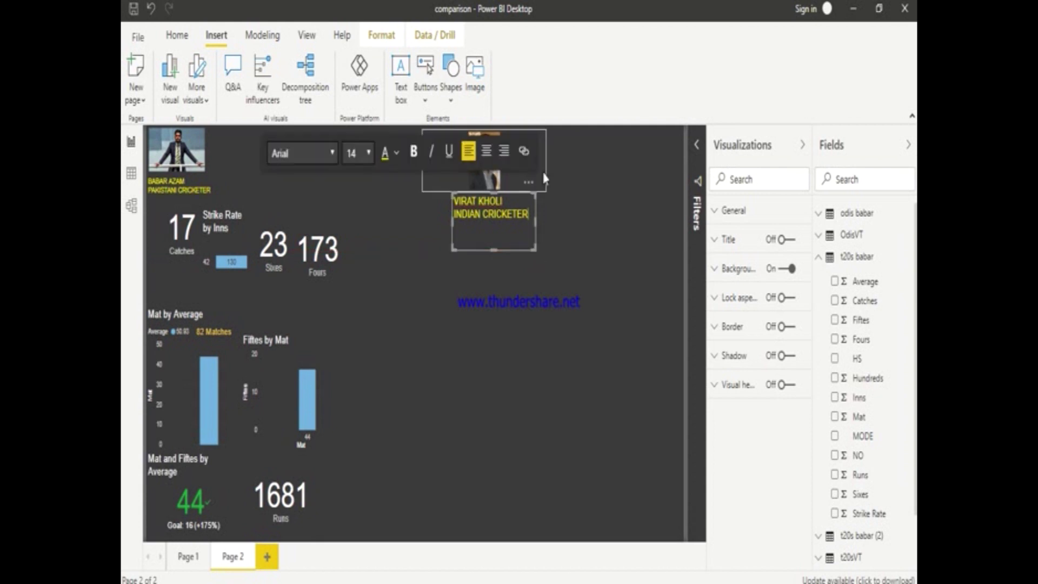
click(544, 176)
click(578, 193)
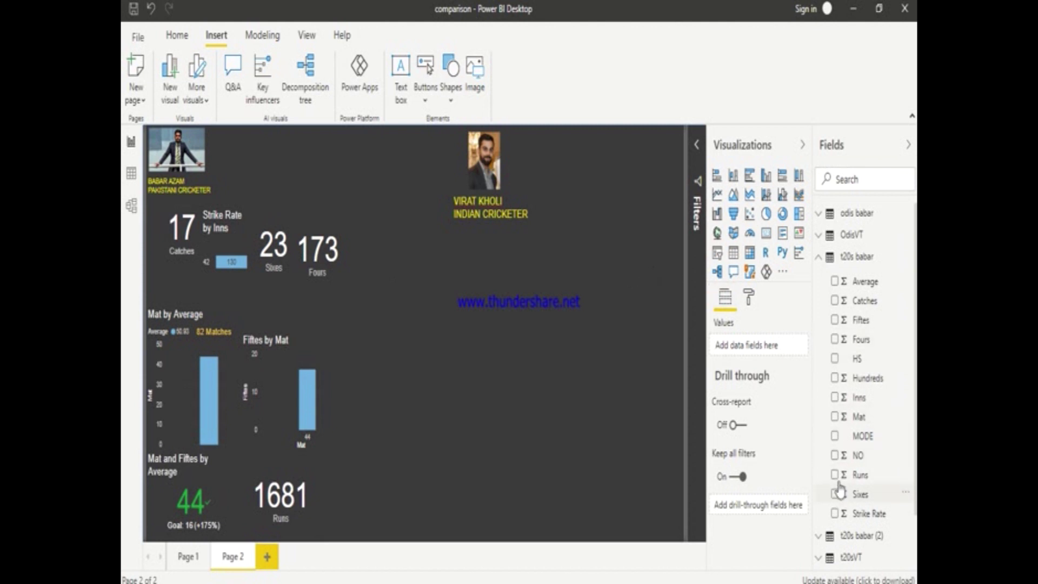
- From the t20sVT table, place a 41 Catches card under the caption and add the Sixes total
click(820, 259)
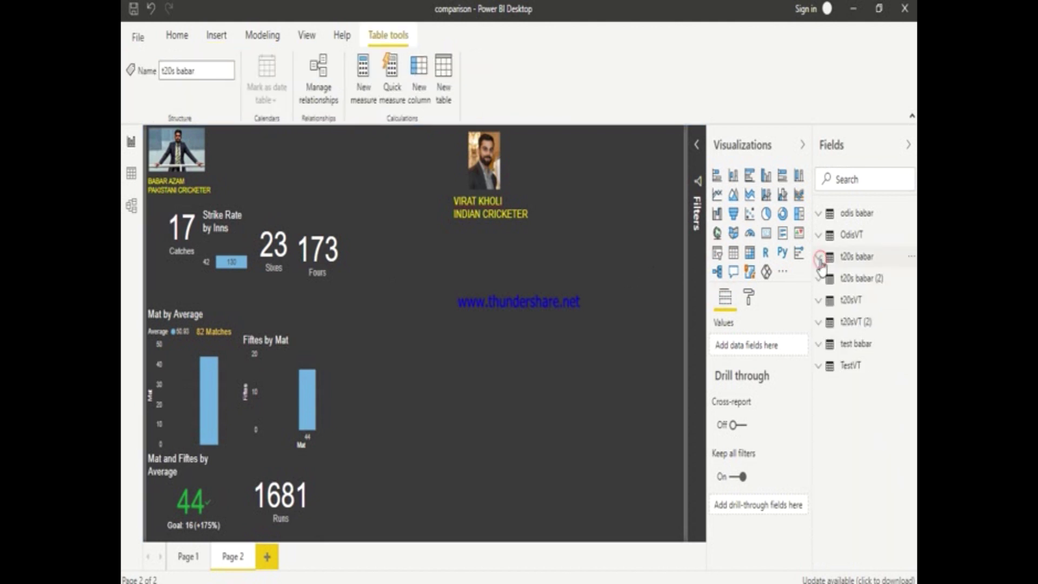
click(820, 300)
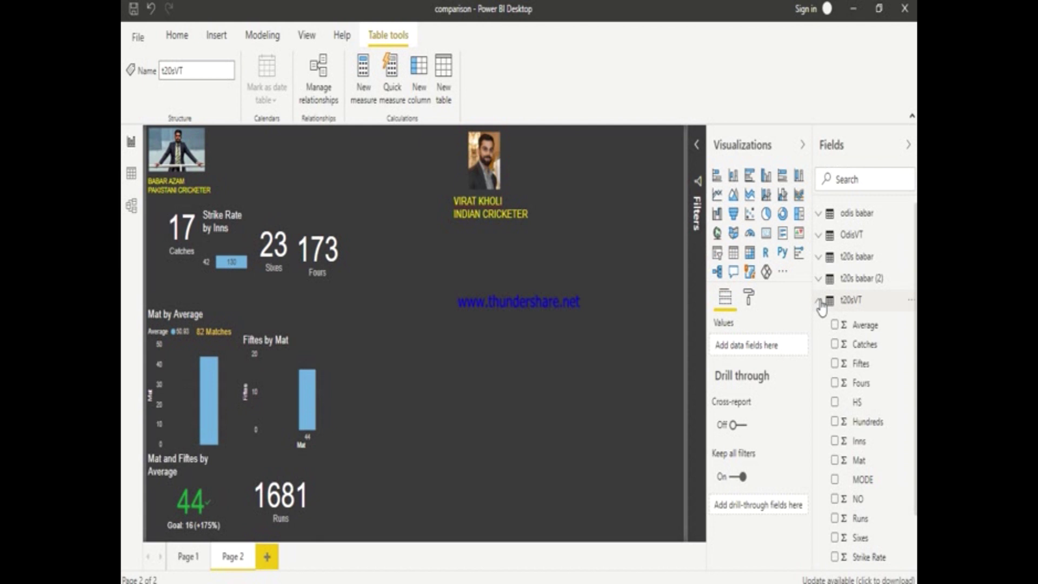
click(834, 344)
click(767, 234)
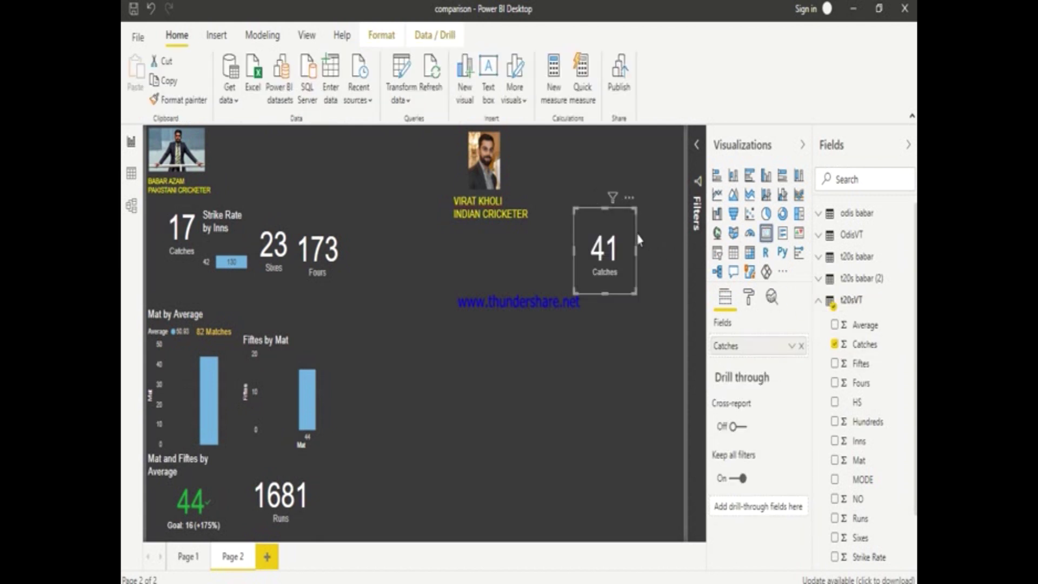
drag(576, 209, 599, 235)
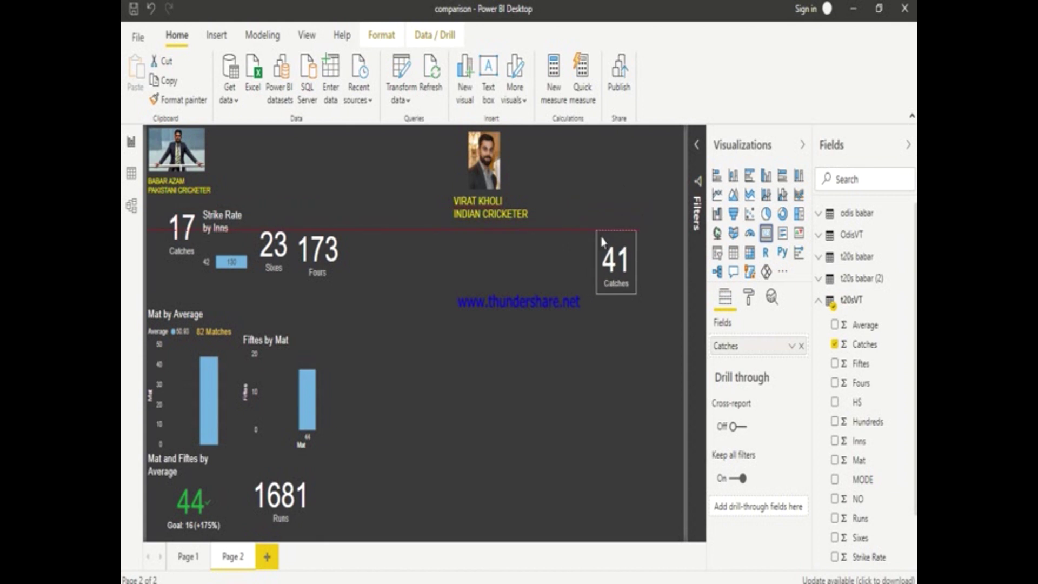
drag(621, 270, 441, 261)
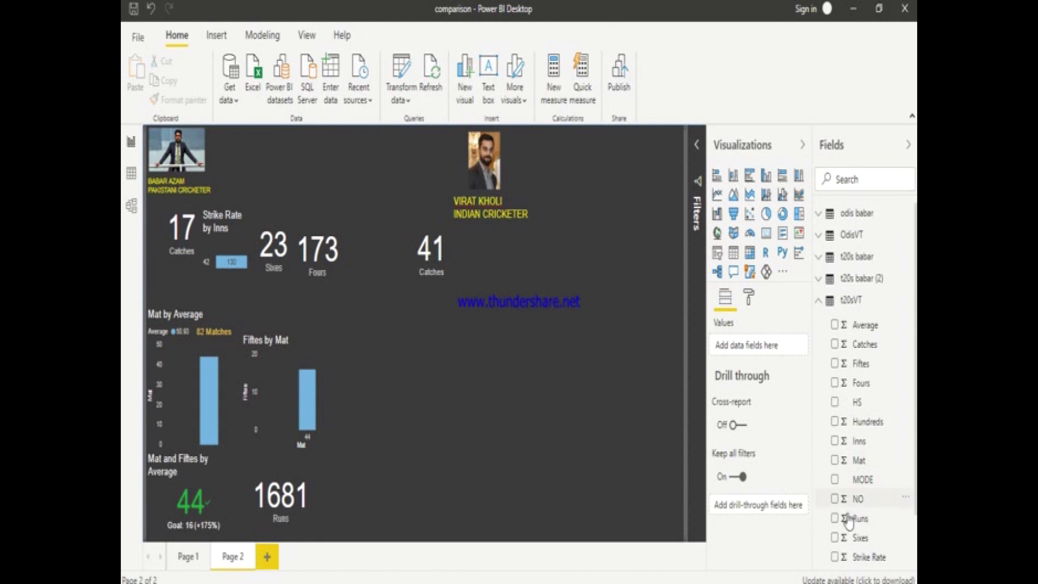
click(835, 539)
- Turn the t20sVT Sixes into a 76 card placed beside the Catches card
click(763, 233)
mouse_move(580, 211)
mouse_down()
mouse_move(591, 244)
mouse_move(539, 263)
mouse_up()
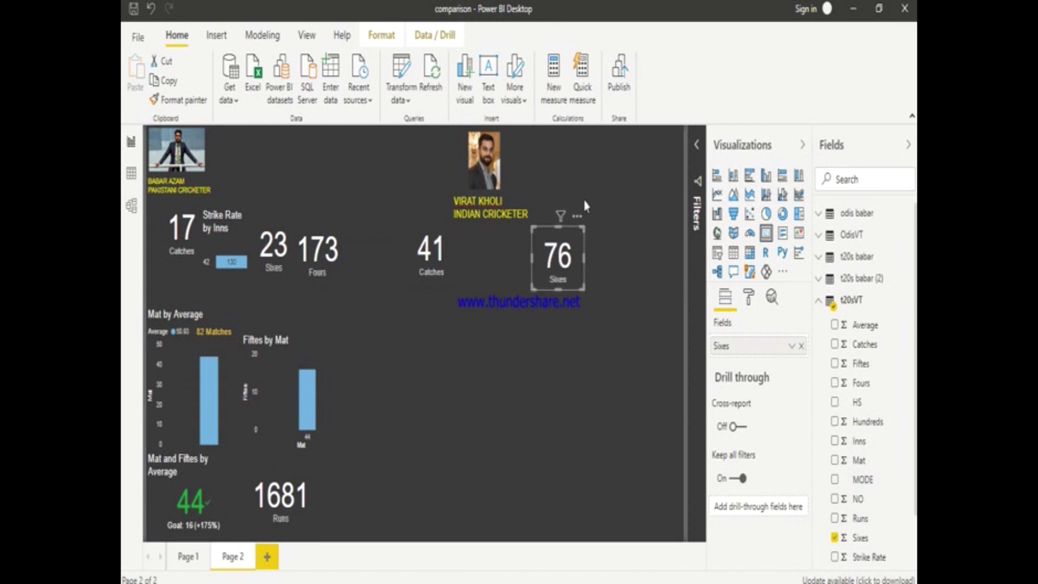
click(638, 260)
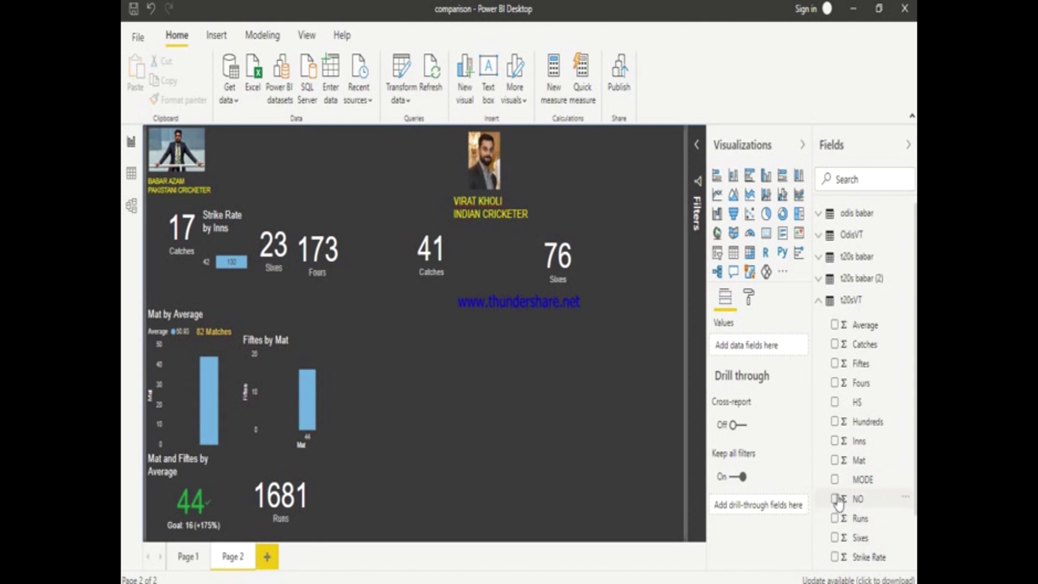
- Add a Fours card reading 258, sized and positioned next to the Sixes card
click(836, 382)
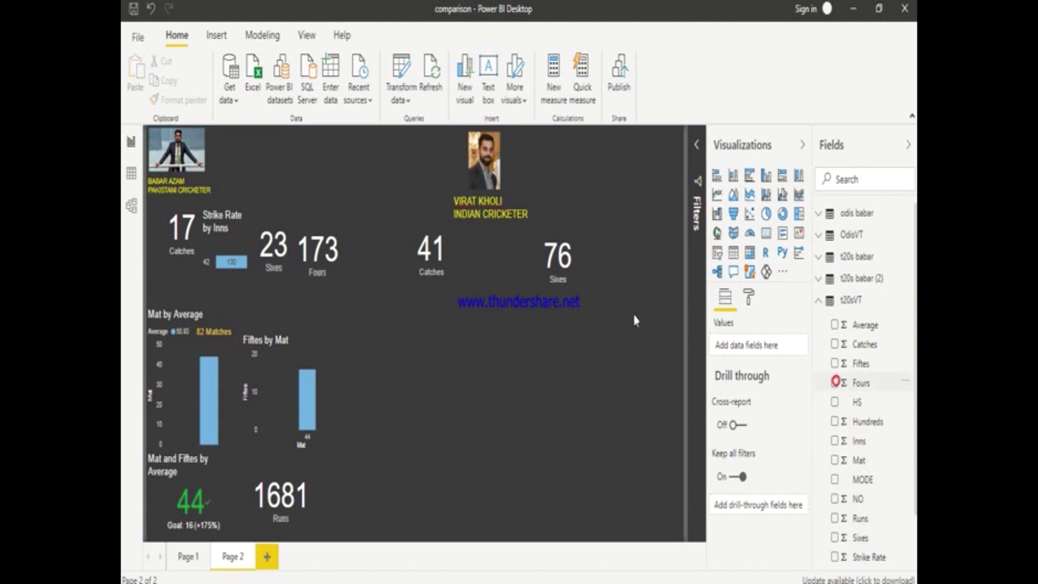
click(766, 234)
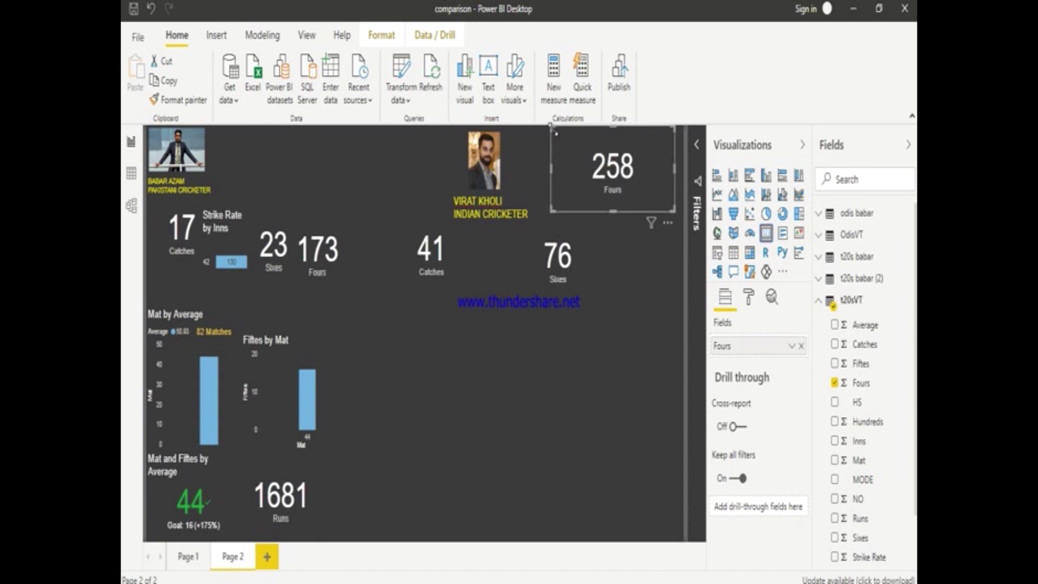
drag(558, 137, 574, 152)
drag(617, 179, 617, 265)
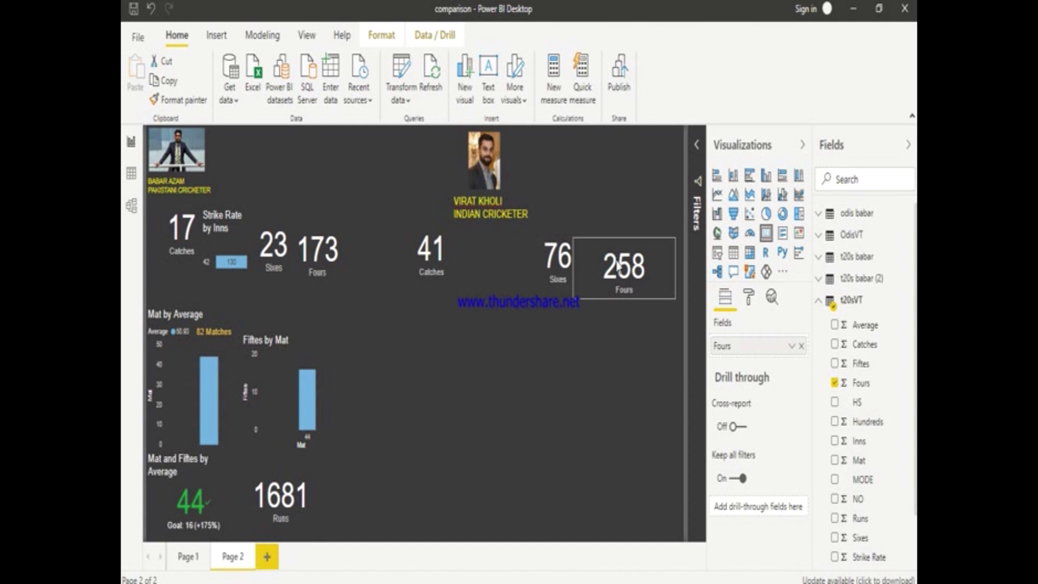
drag(617, 264, 617, 258)
click(583, 193)
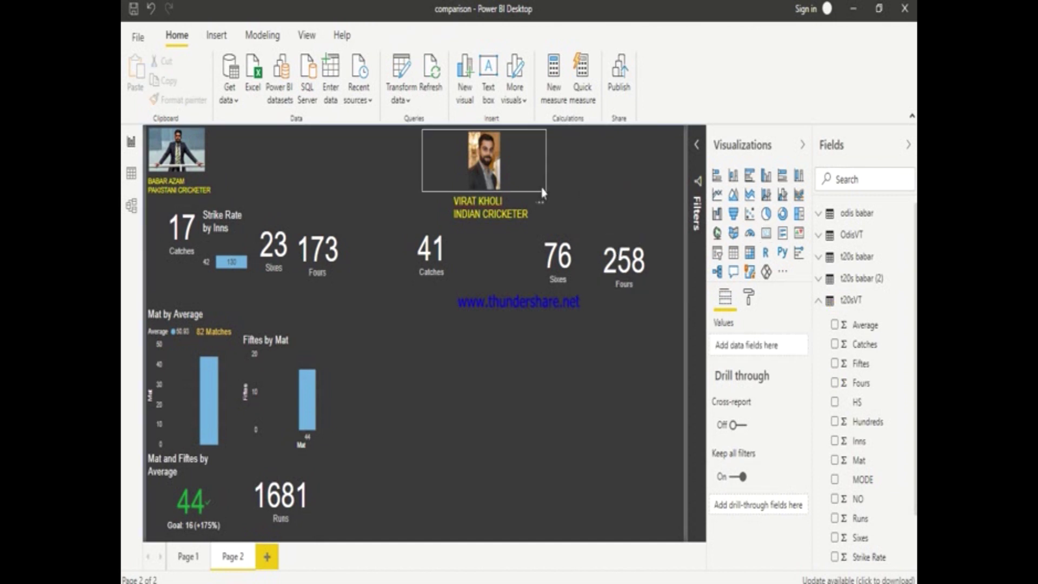
mouse_move(869, 556)
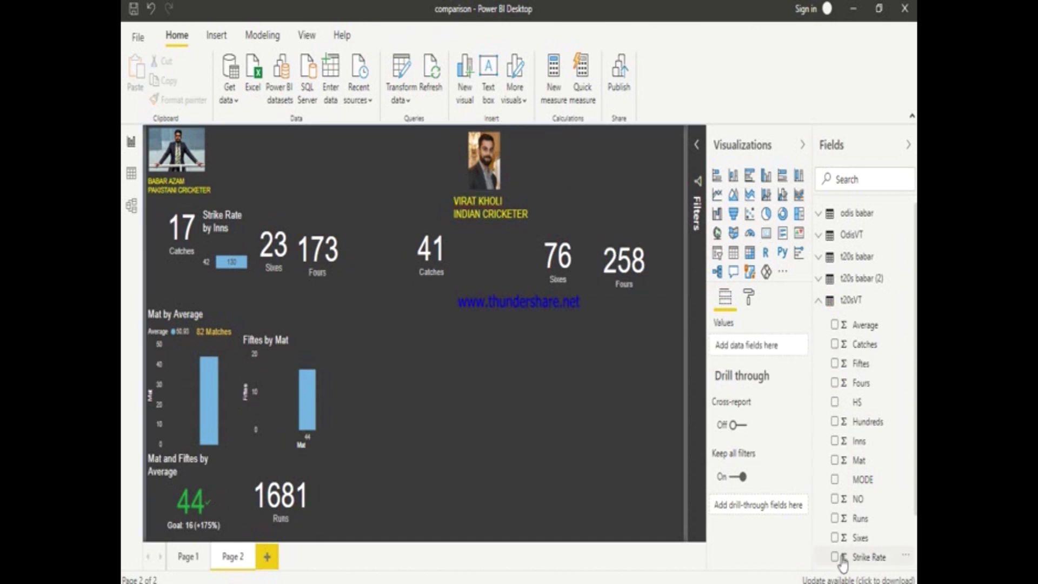
click(835, 558)
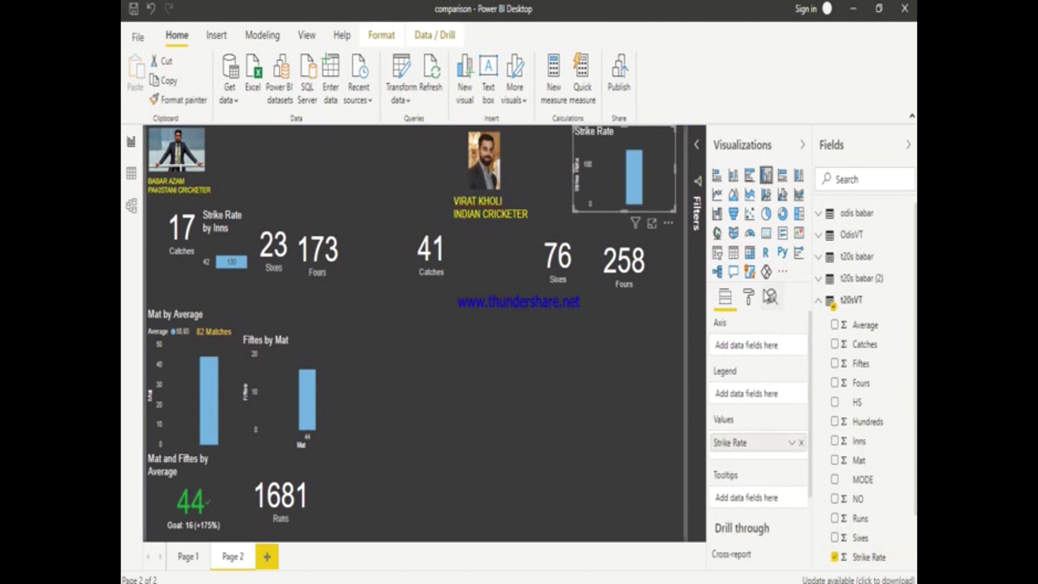
click(835, 440)
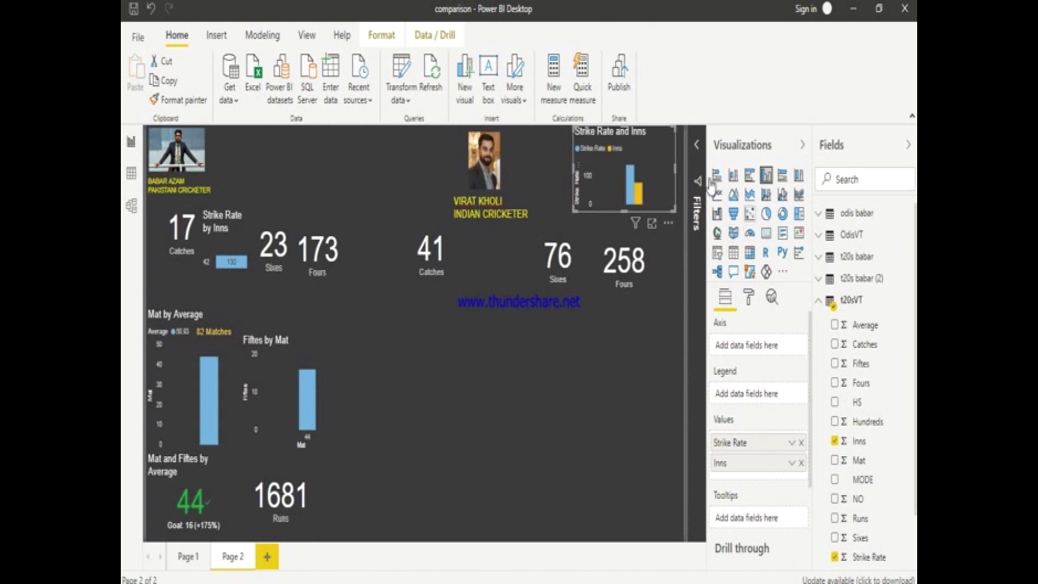
click(750, 195)
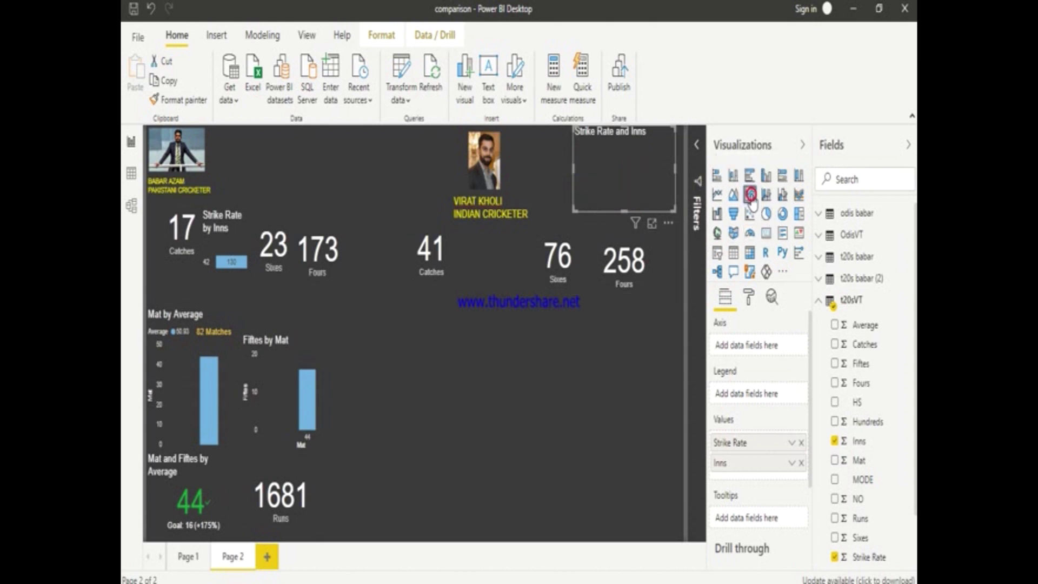
click(734, 196)
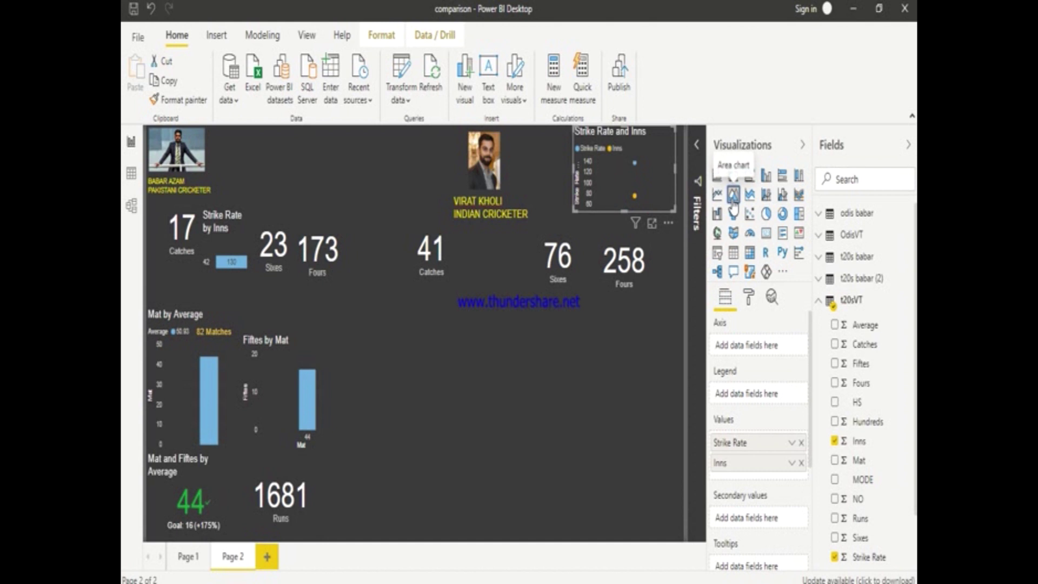
click(733, 232)
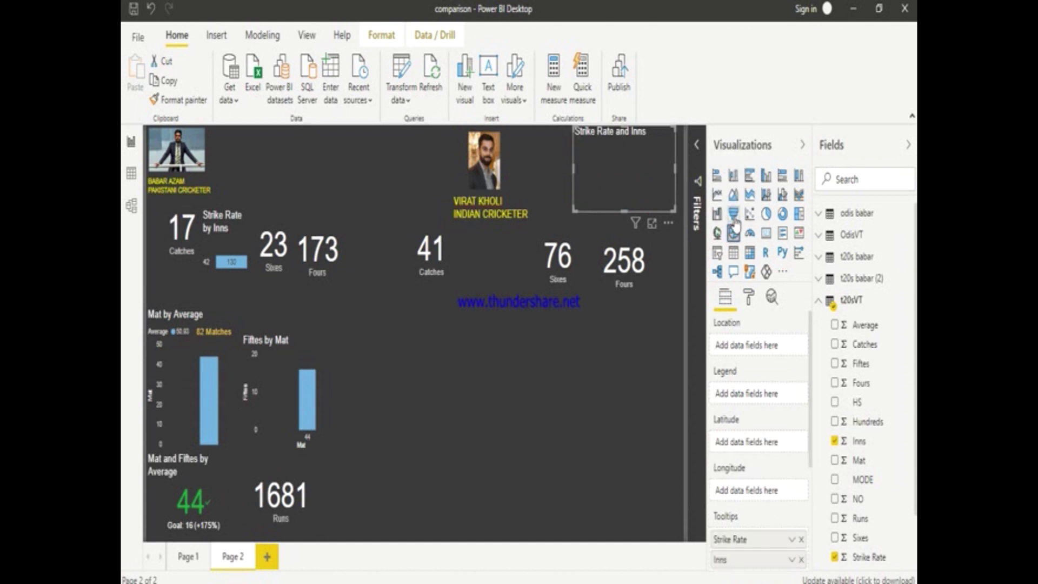
click(734, 216)
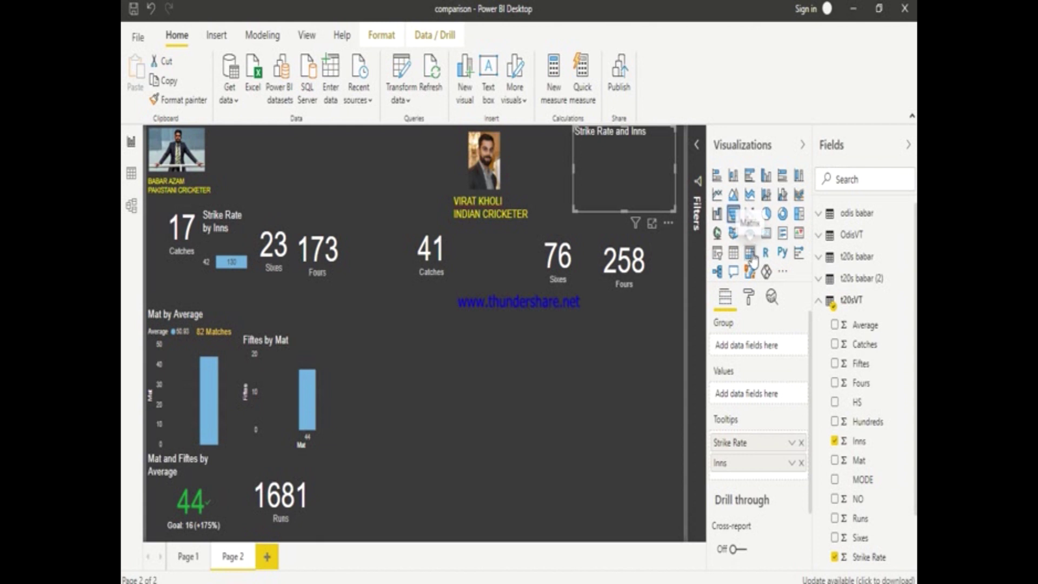
click(749, 236)
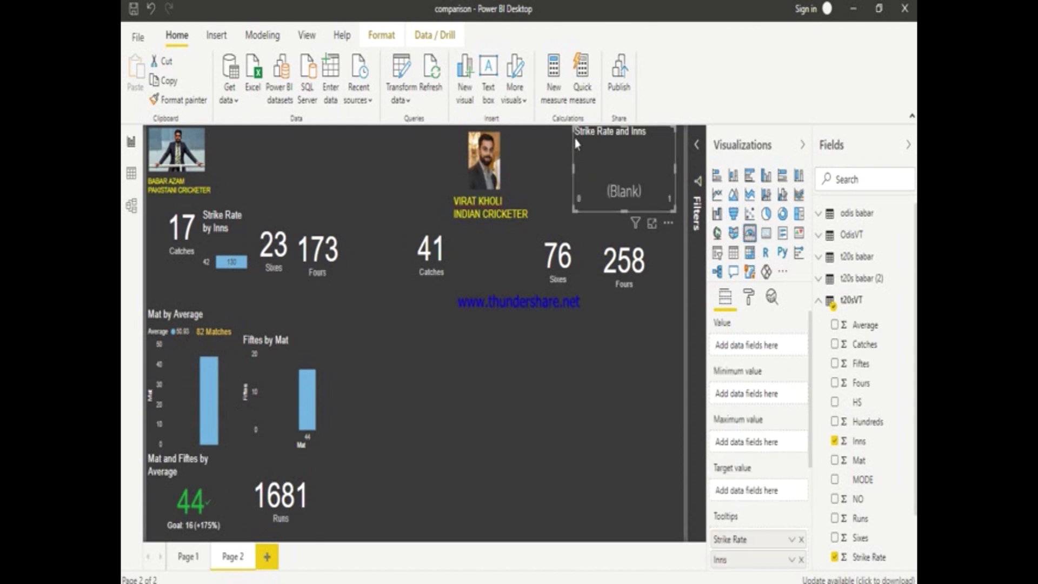
click(834, 441)
drag(577, 213, 452, 347)
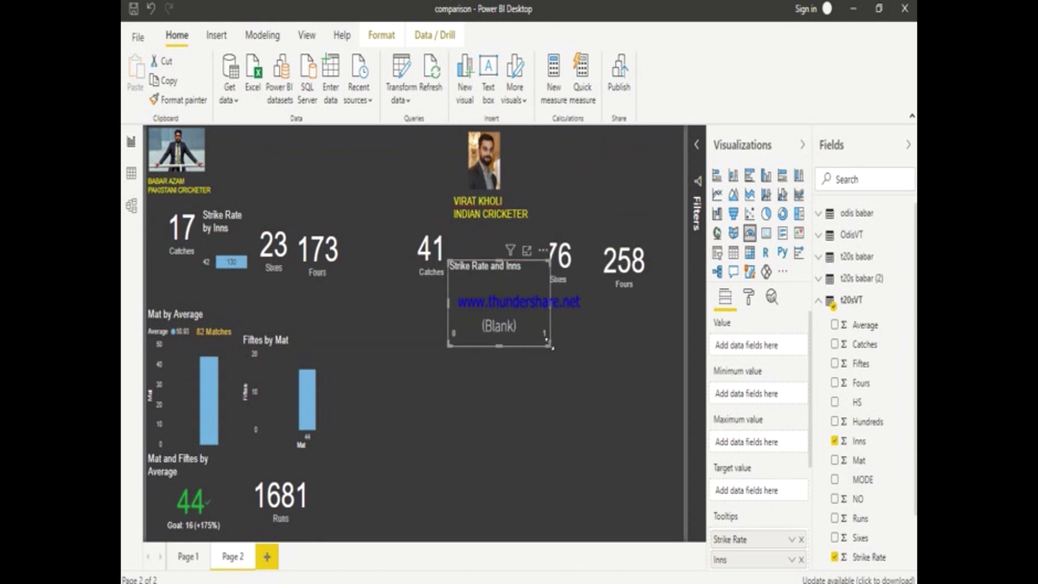
drag(552, 352, 559, 389)
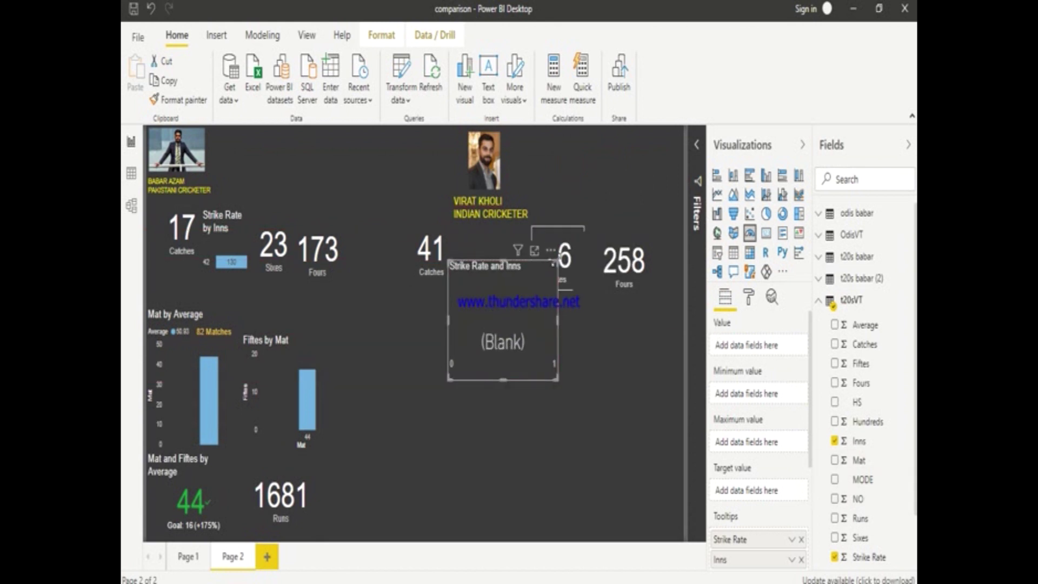
click(550, 253)
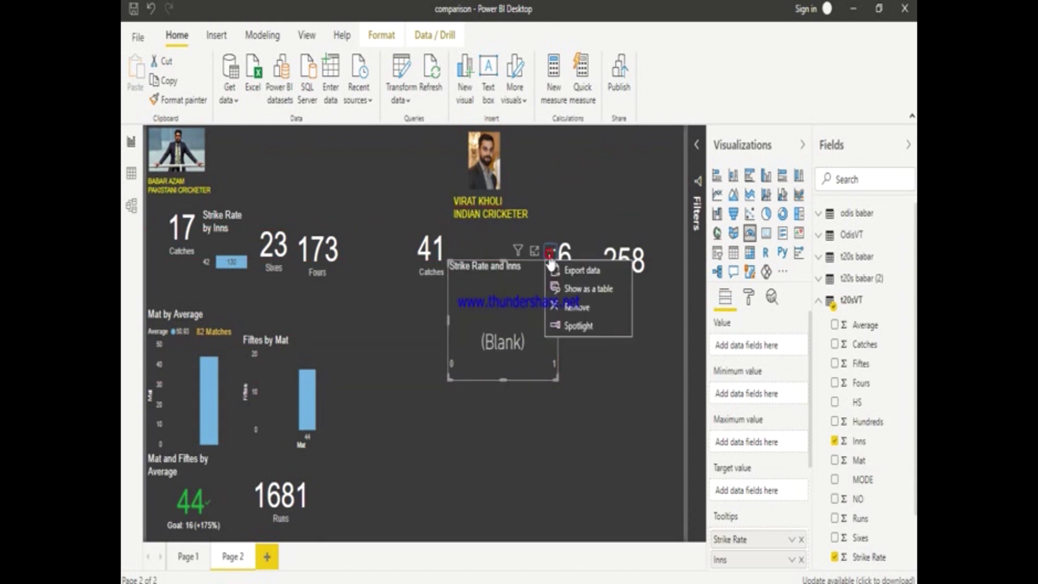
click(577, 307)
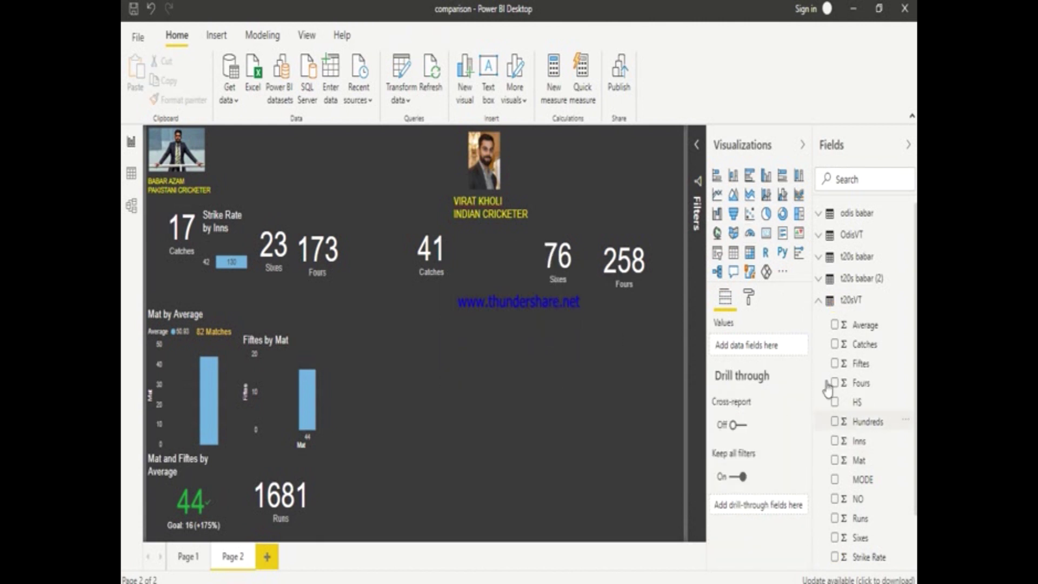
click(751, 235)
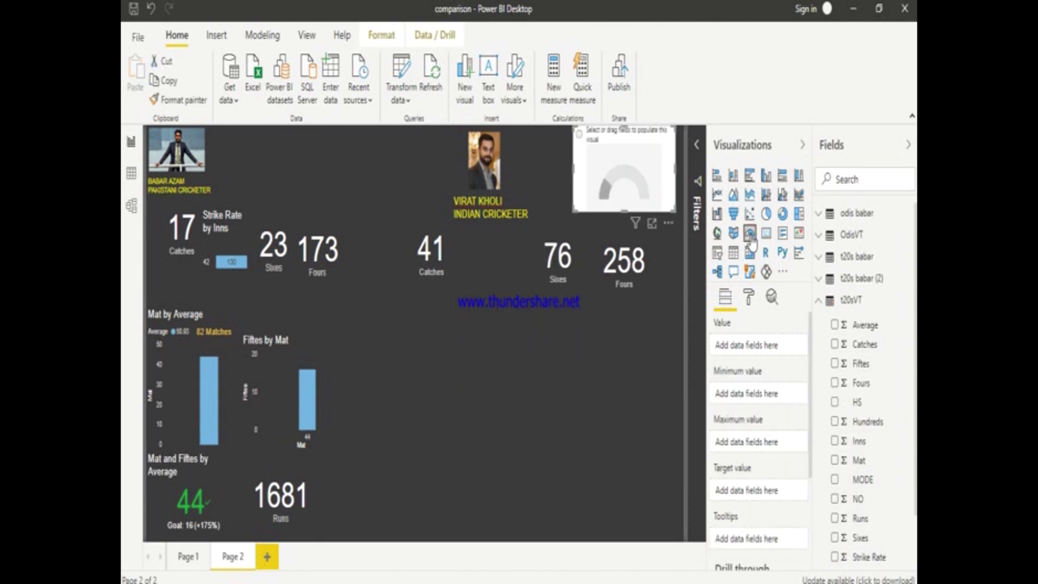
- Build a 138.24 Strike Rate gauge with Inns as minimum, narrowed and placed under the name
click(835, 557)
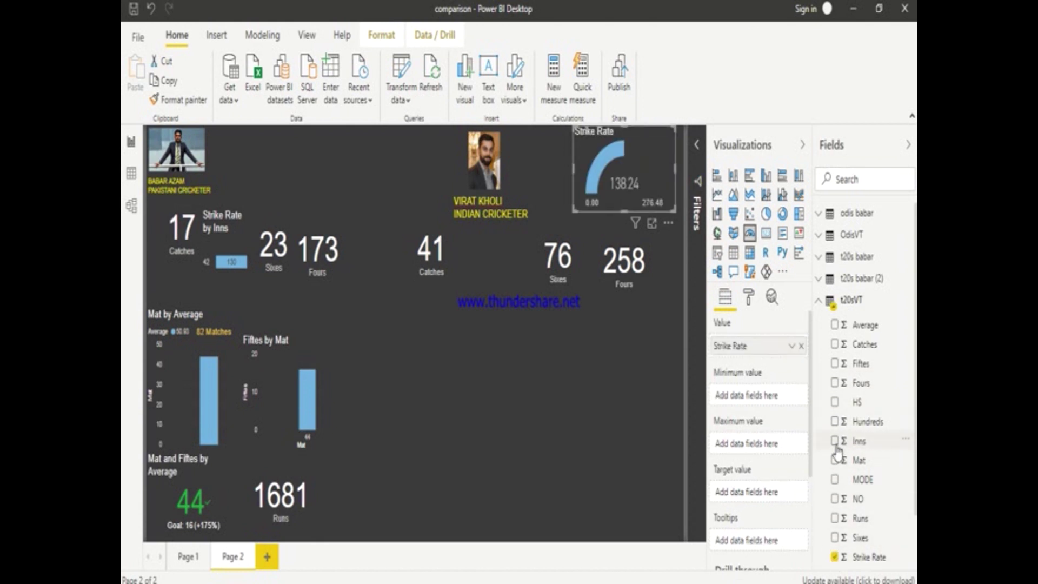
click(836, 442)
drag(649, 177, 524, 274)
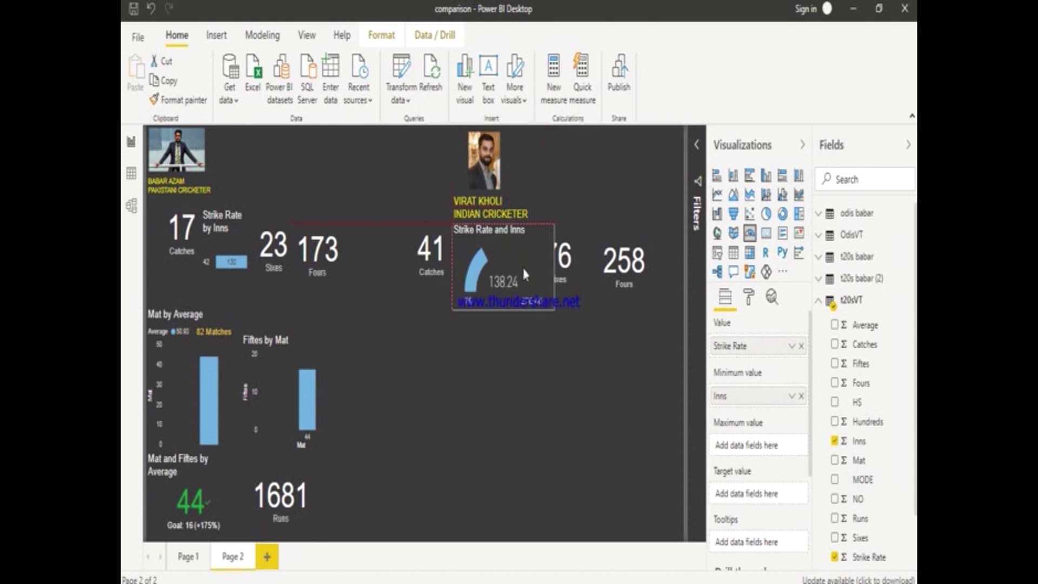
mouse_move(555, 312)
mouse_down()
mouse_move(534, 309)
mouse_move(535, 297)
mouse_up()
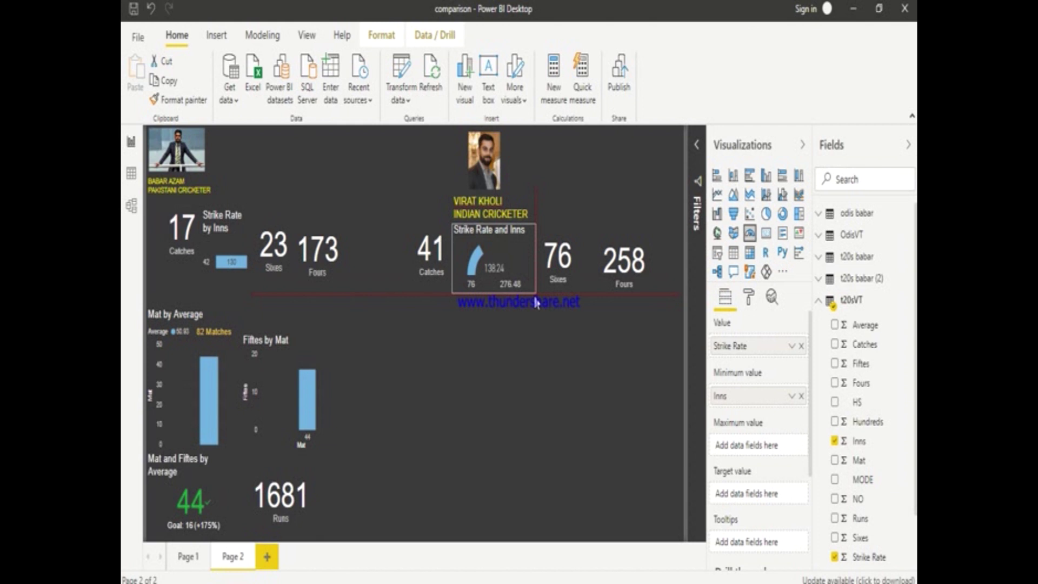
click(557, 251)
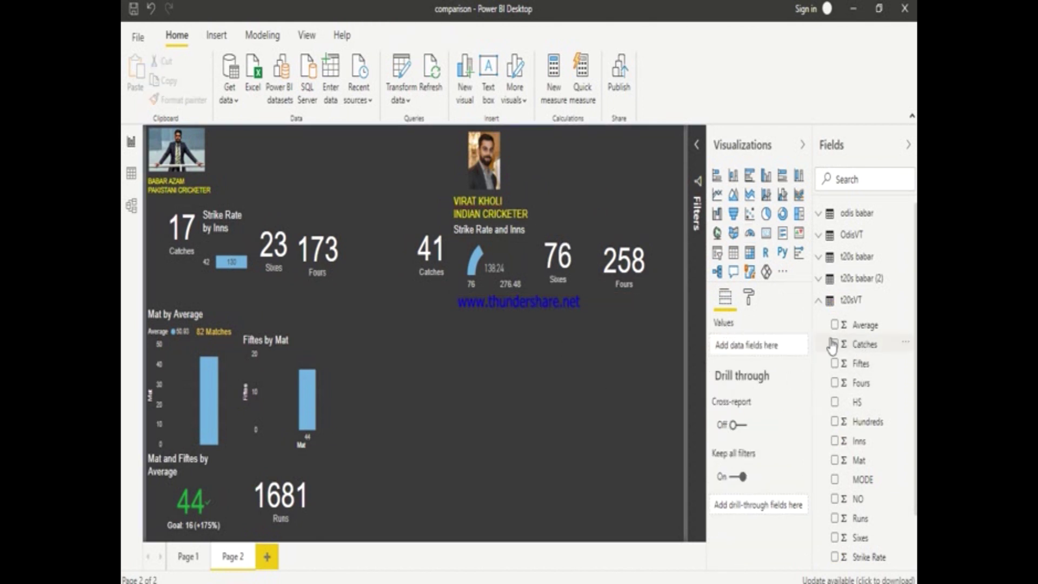
click(766, 176)
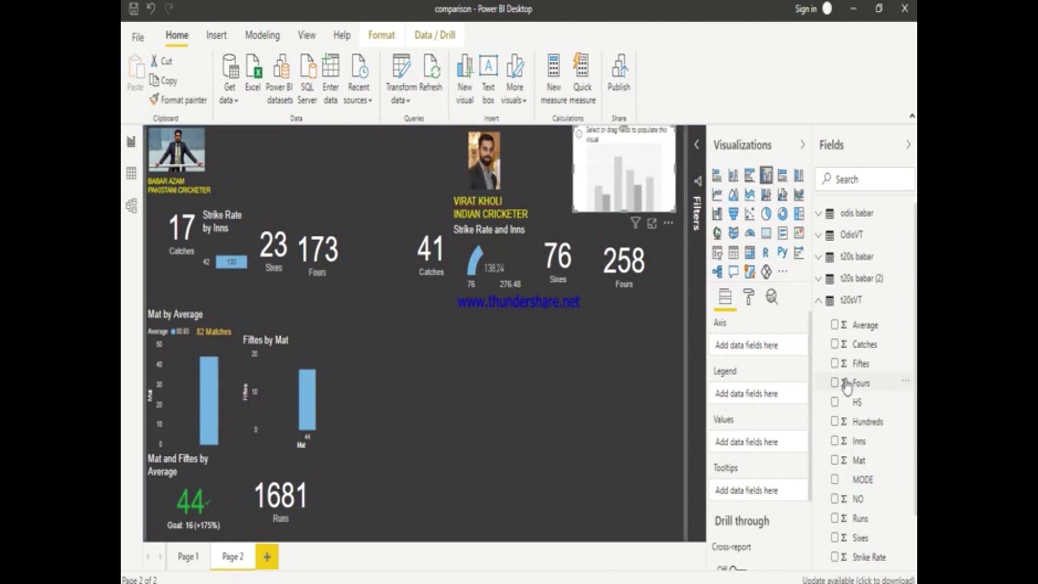
- Chart Mat against an Average axis in a centred column chart
click(834, 460)
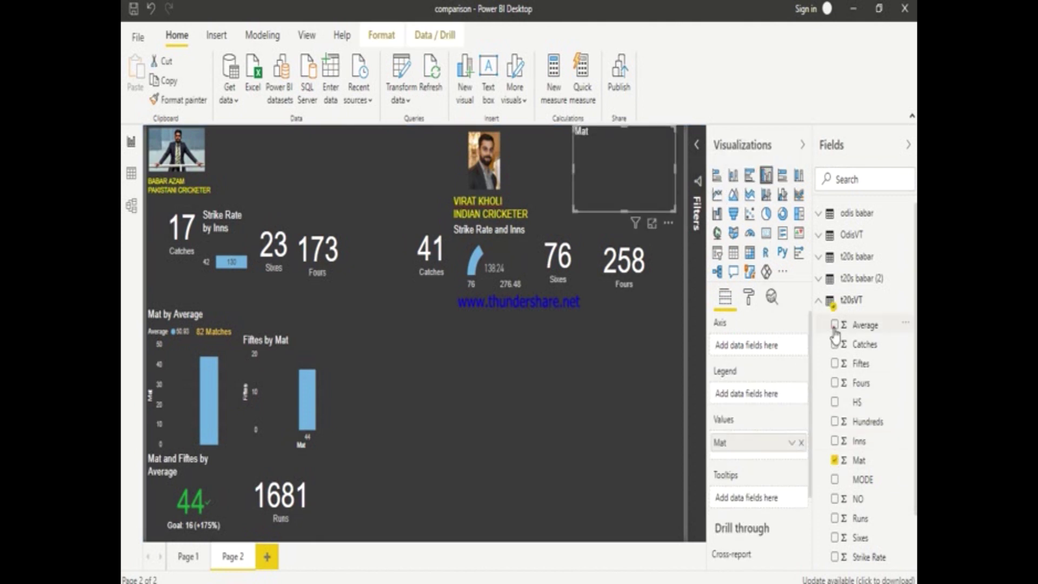
click(835, 325)
drag(630, 179, 457, 377)
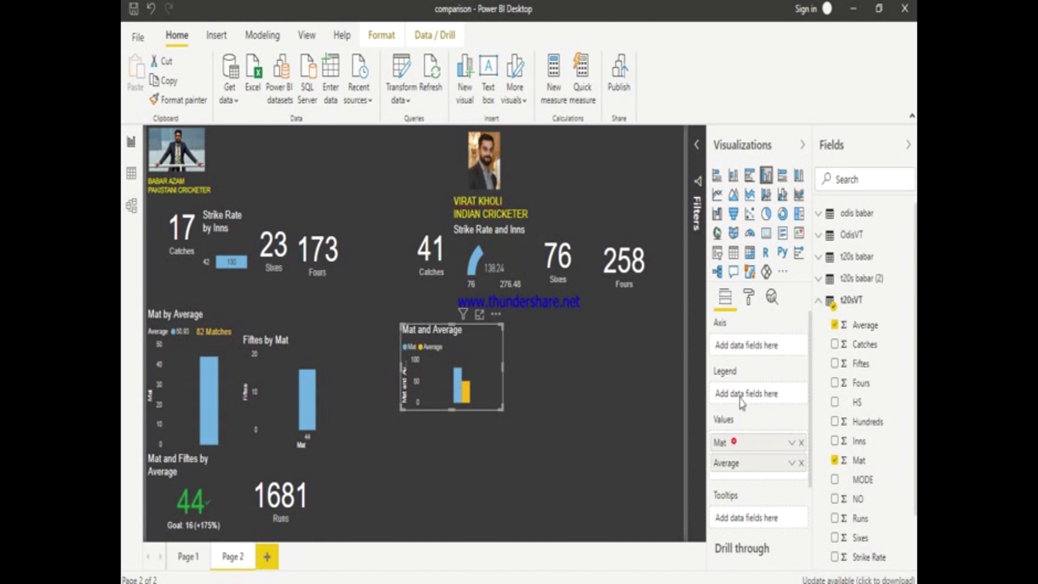
drag(742, 416, 741, 355)
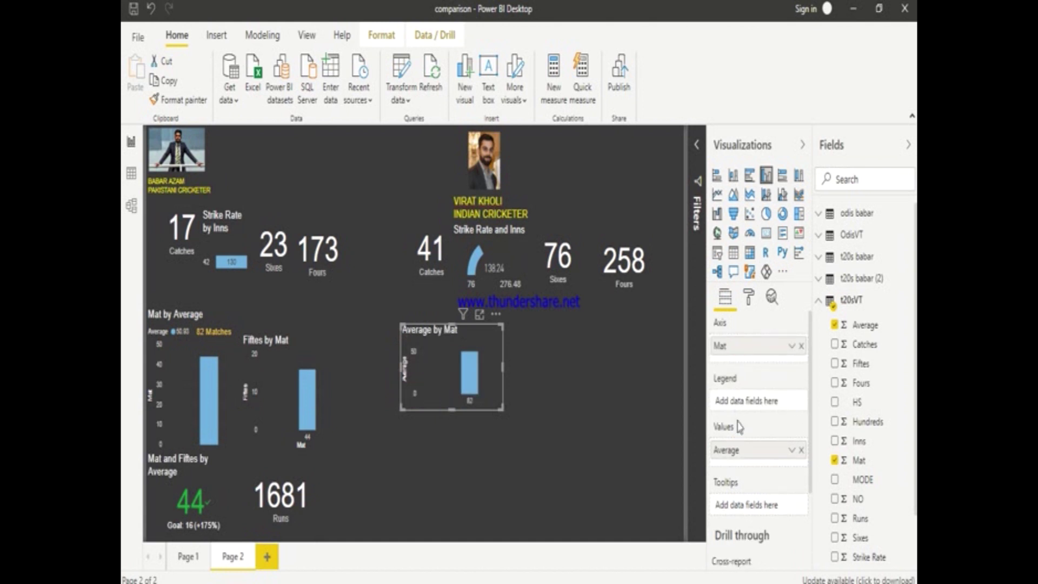
drag(740, 354, 740, 400)
drag(741, 449, 735, 348)
drag(730, 400, 730, 449)
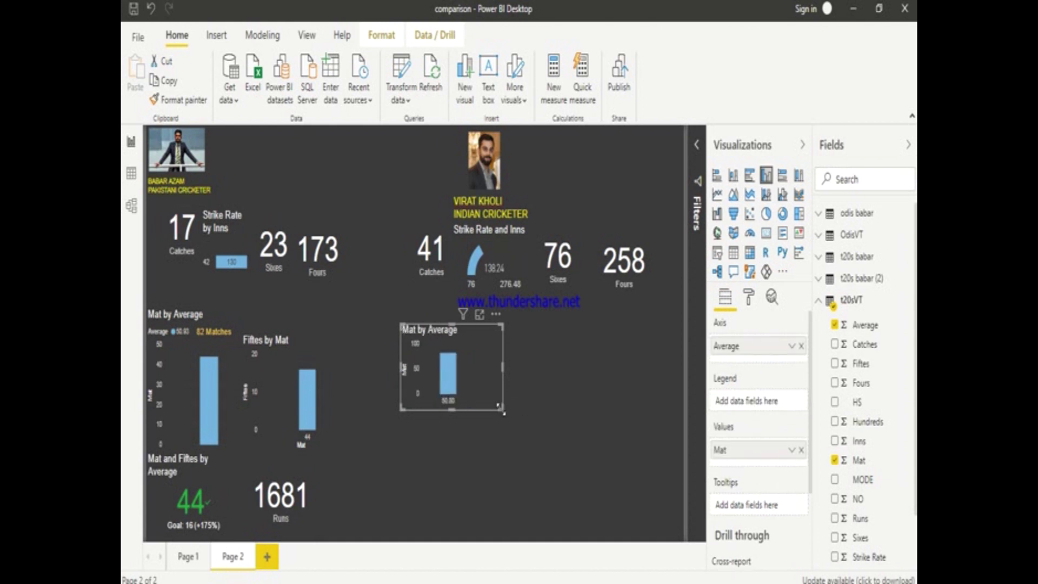
- Move the match count label down and resize it to fit '82 MATCHES' beside the chart
click(541, 227)
drag(540, 230, 527, 368)
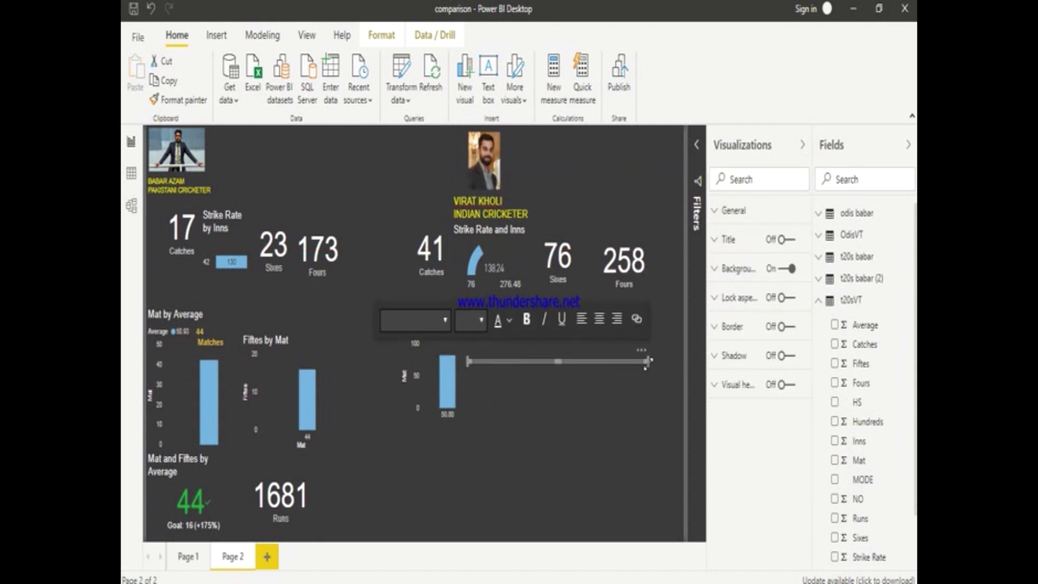
drag(647, 362, 648, 415)
mouse_move(675, 348)
mouse_down()
mouse_move(658, 333)
mouse_move(507, 368)
mouse_move(510, 359)
mouse_up()
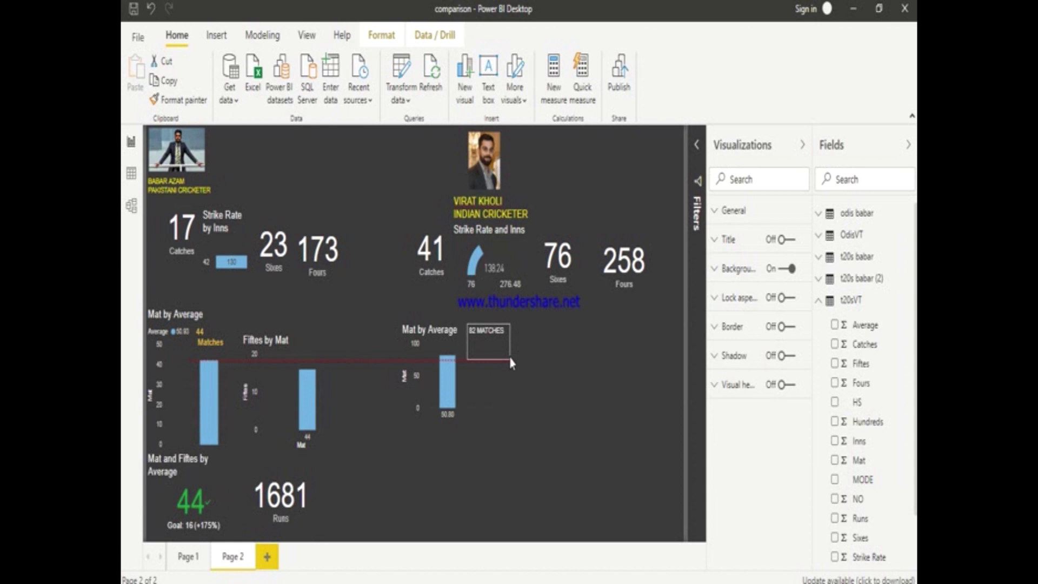
click(561, 349)
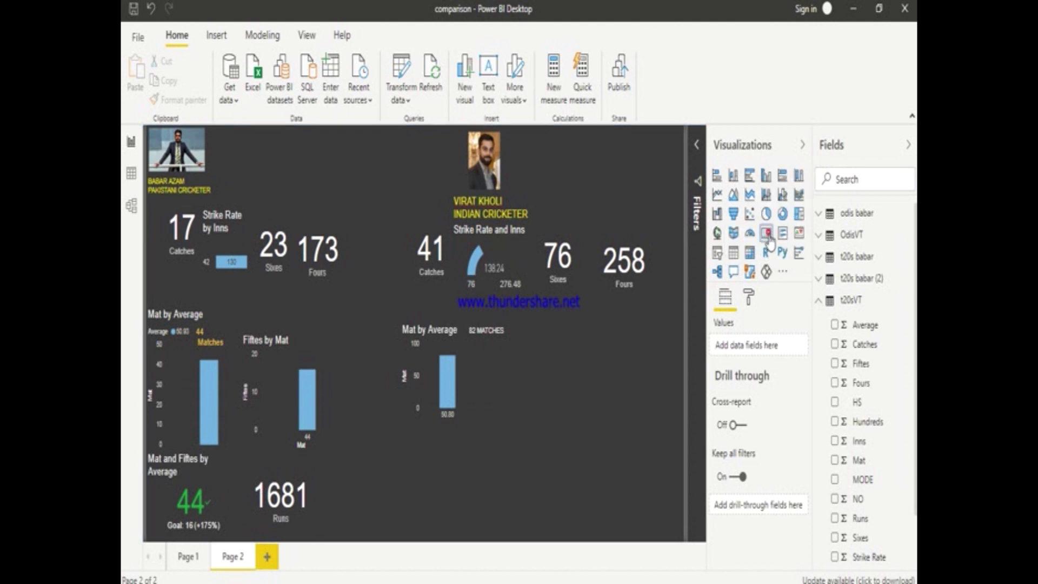
- Add a Runs card reading 2794 at the bottom right of the second player's side
click(766, 233)
click(836, 520)
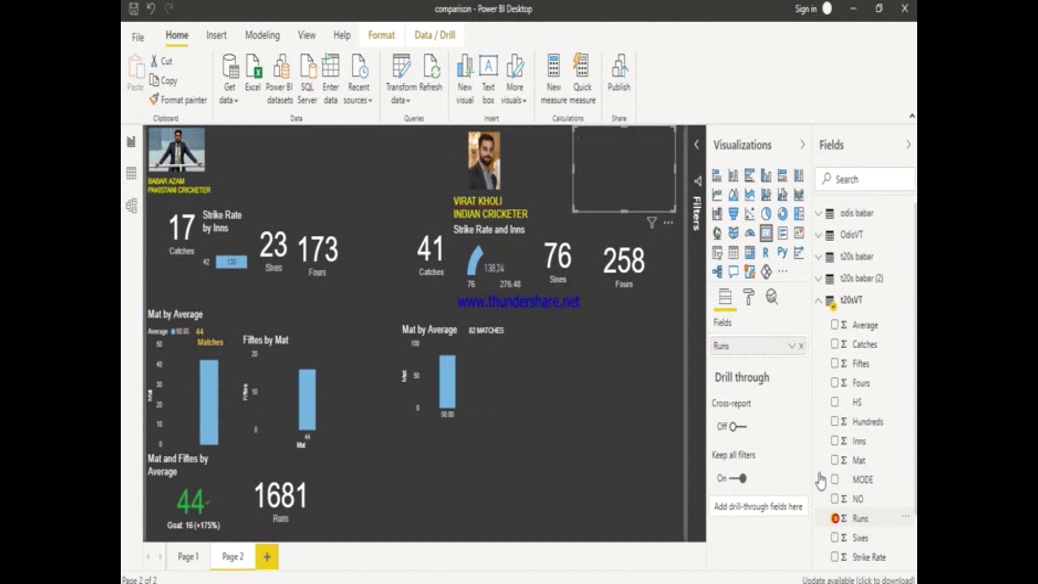
drag(620, 169, 595, 479)
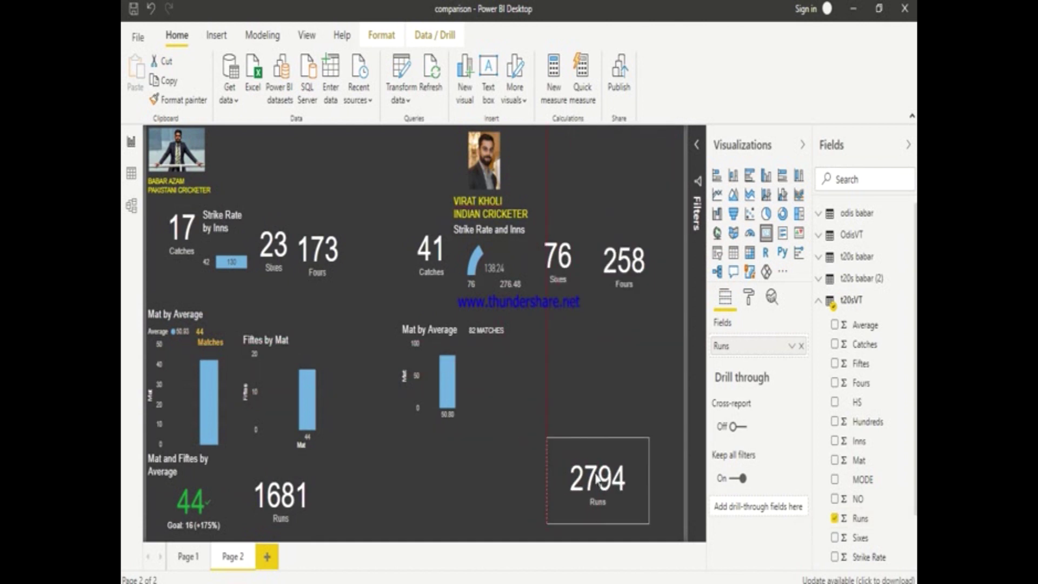
drag(597, 478, 610, 486)
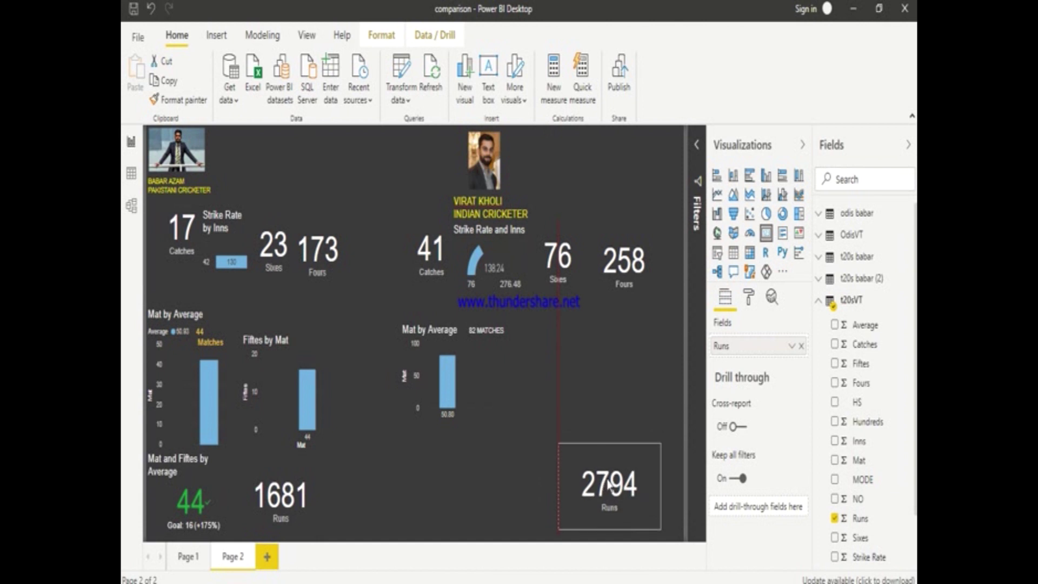
click(609, 349)
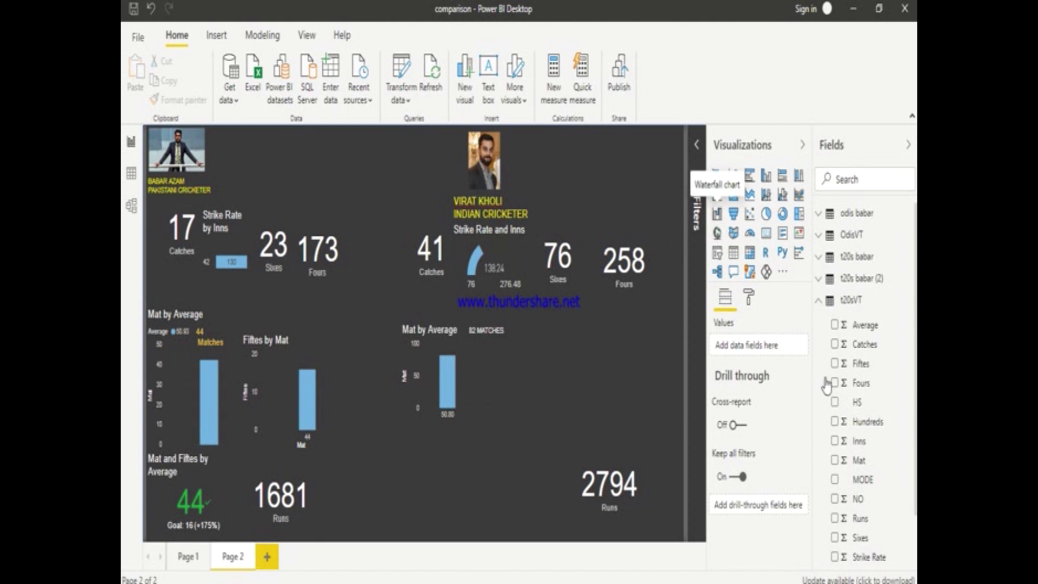
- Create a KPI with Mat as indicator and Average and Strike Rate as goals, below the chart
click(717, 213)
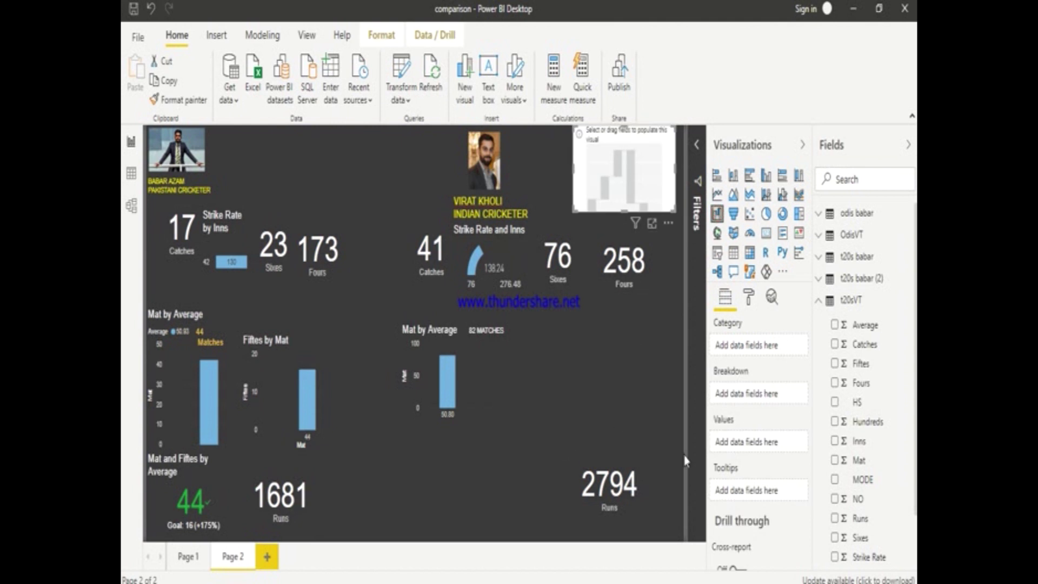
click(784, 238)
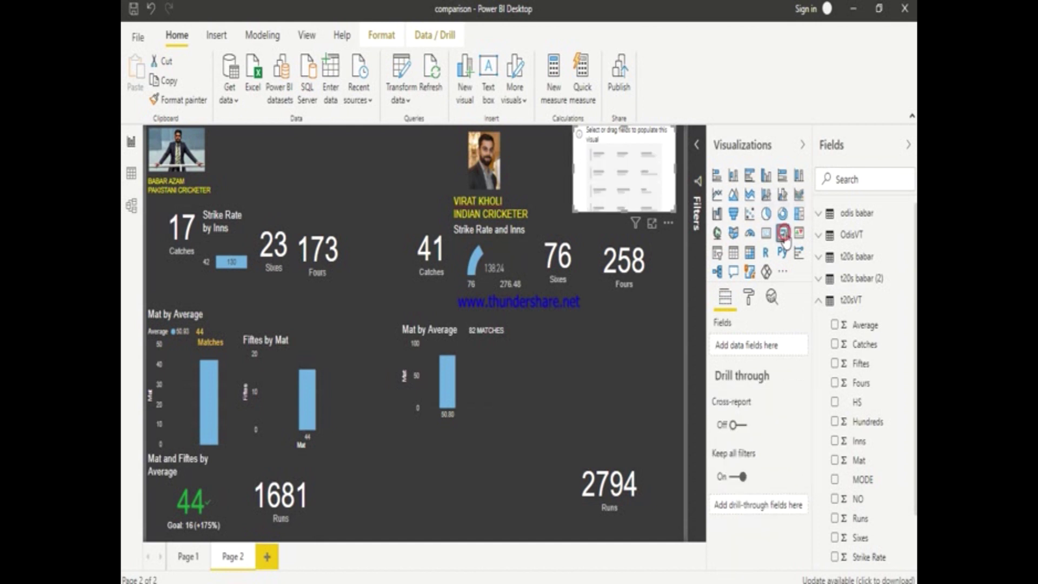
click(800, 237)
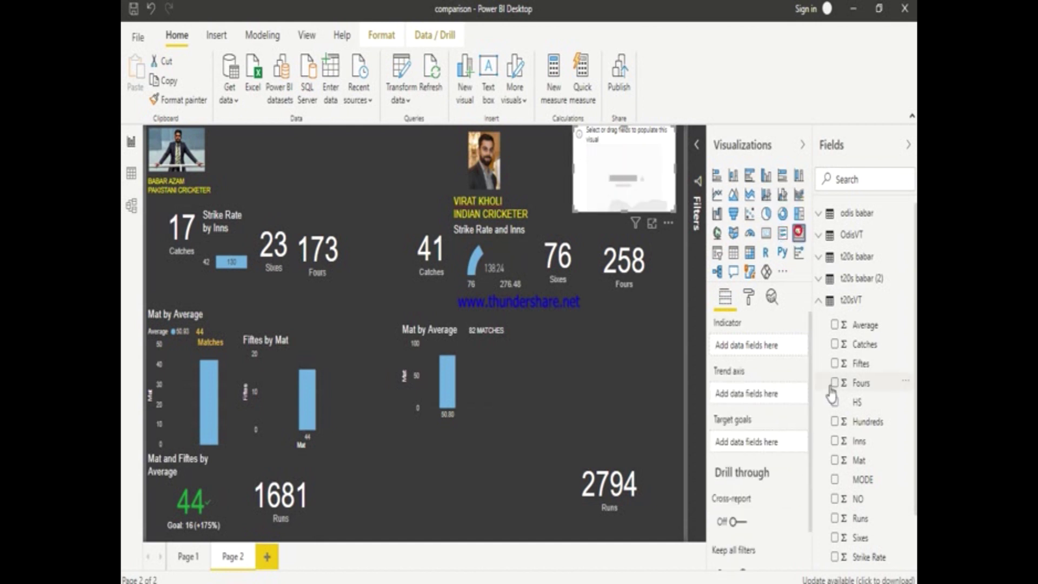
click(834, 461)
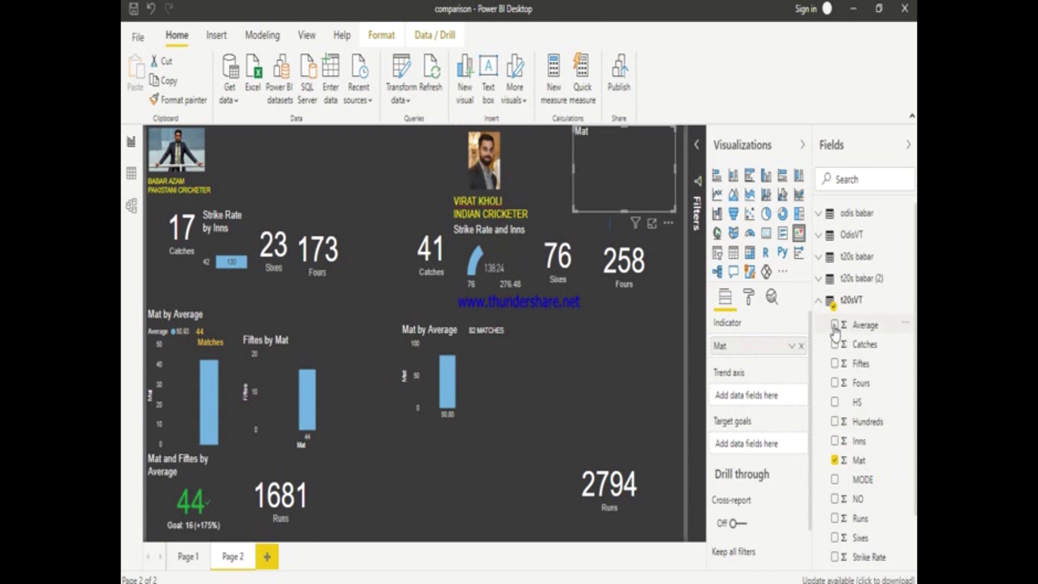
click(835, 325)
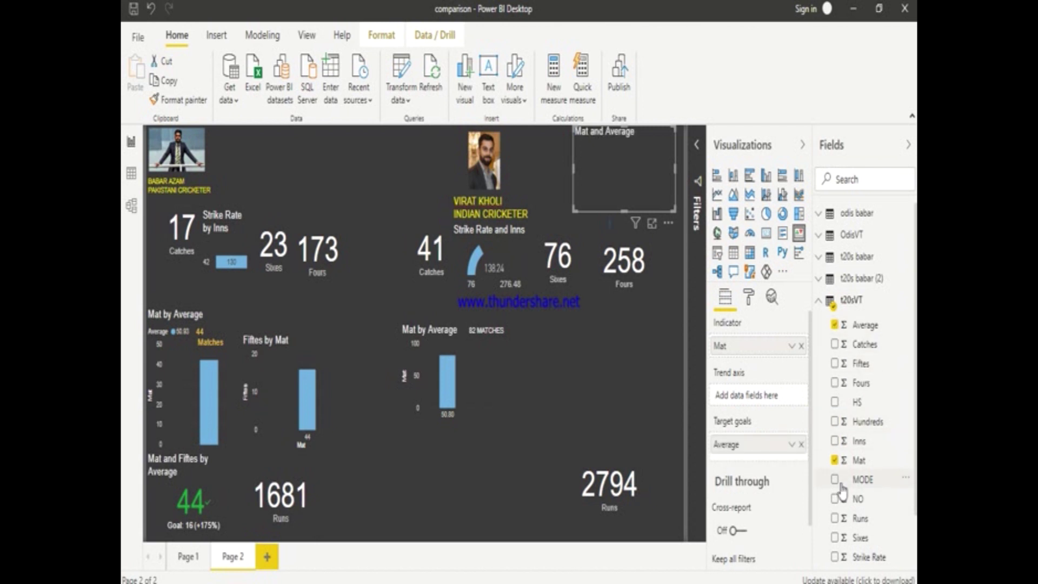
click(835, 557)
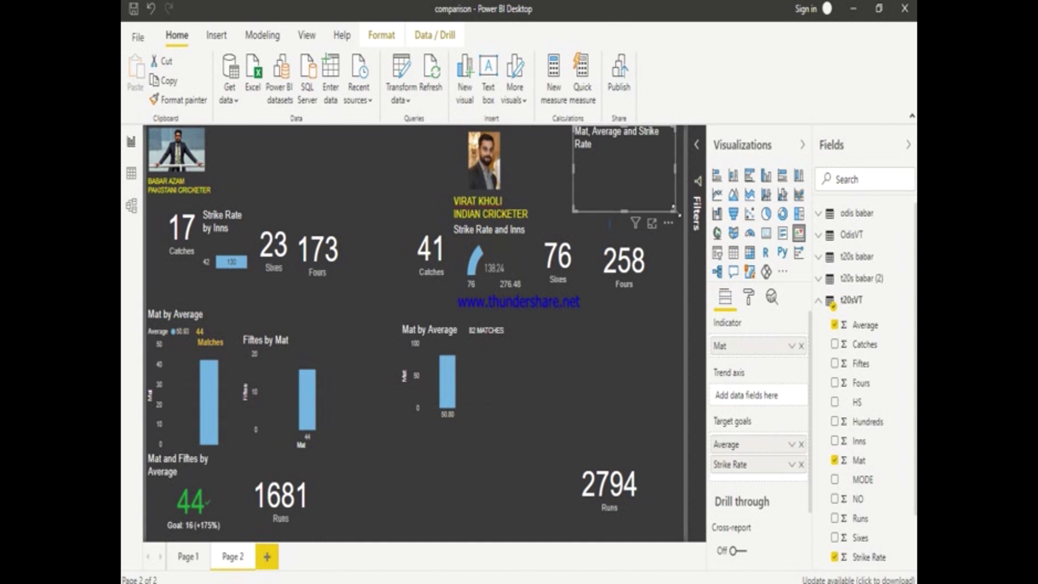
drag(676, 213, 676, 299)
drag(625, 222, 527, 438)
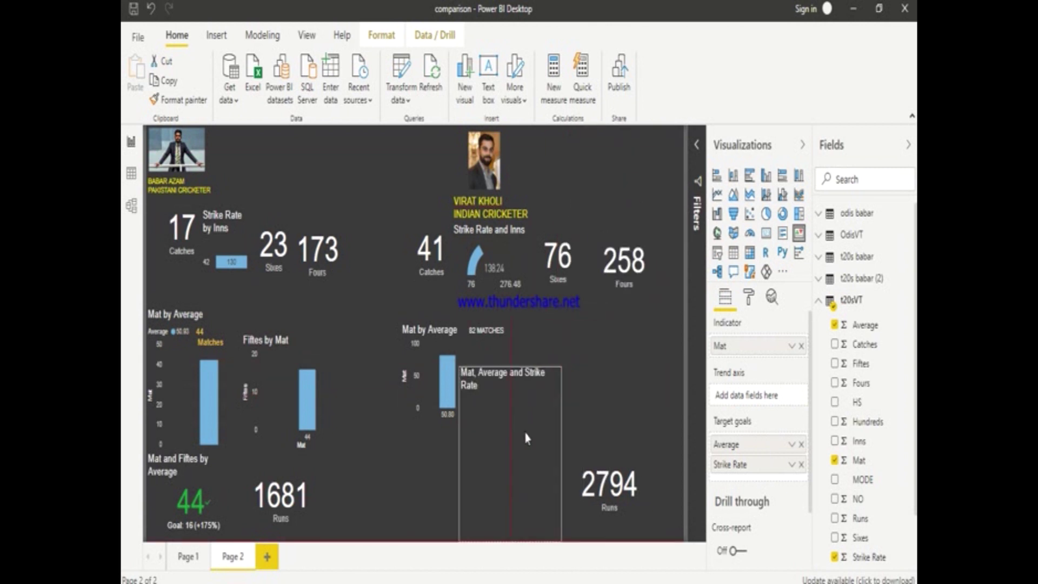
- Try Average, then Strike Rate, as the KPI trend axis and reshape it wider near the bottom
drag(728, 445, 734, 403)
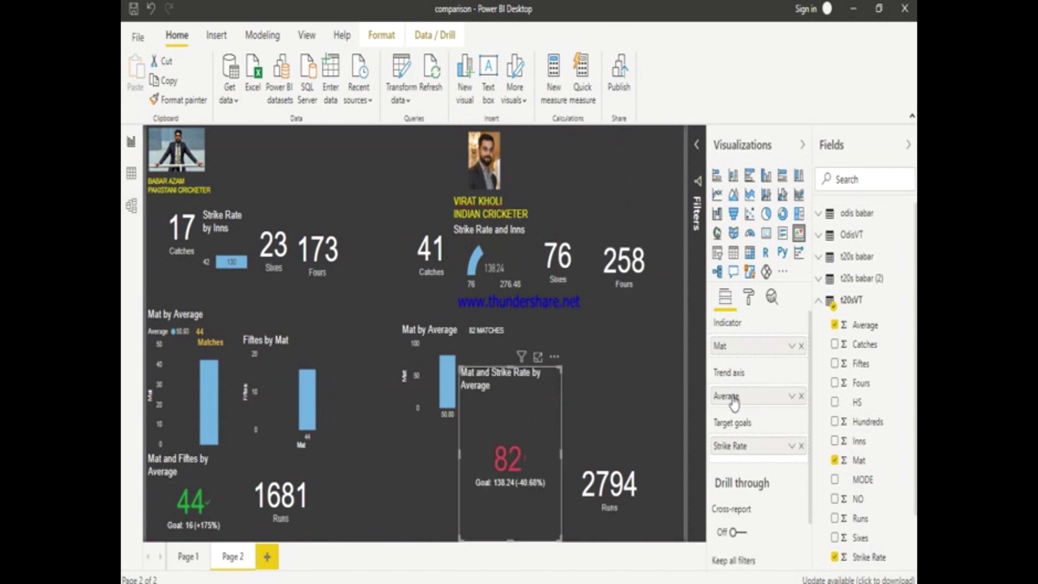
mouse_move(732, 422)
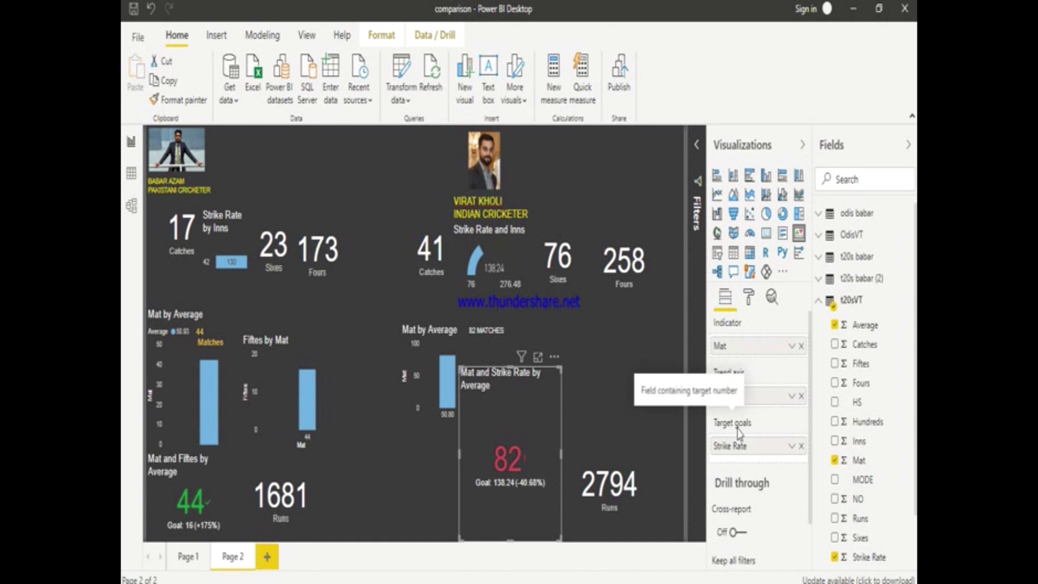
drag(740, 398, 743, 457)
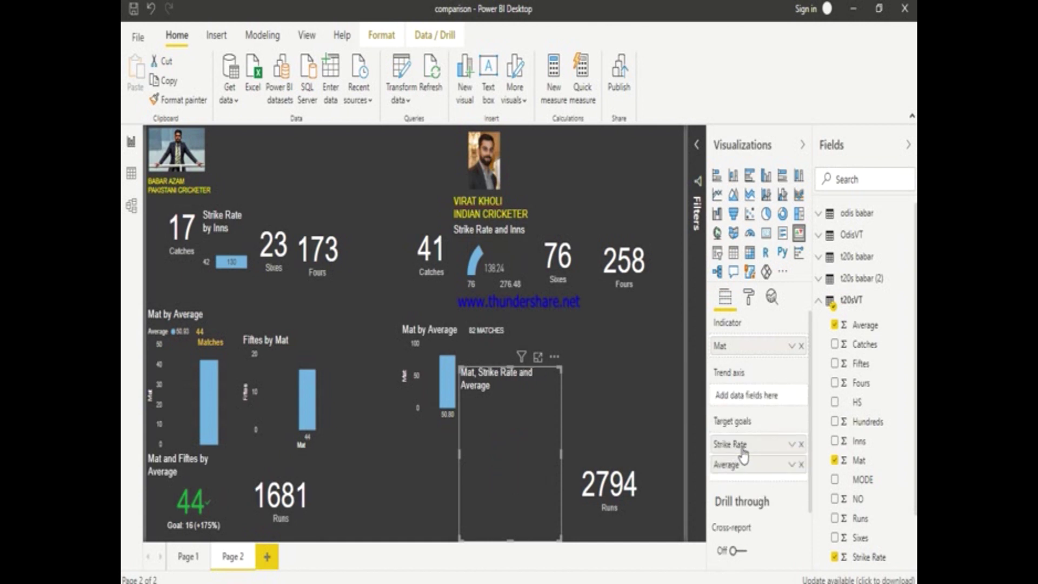
drag(745, 451, 746, 400)
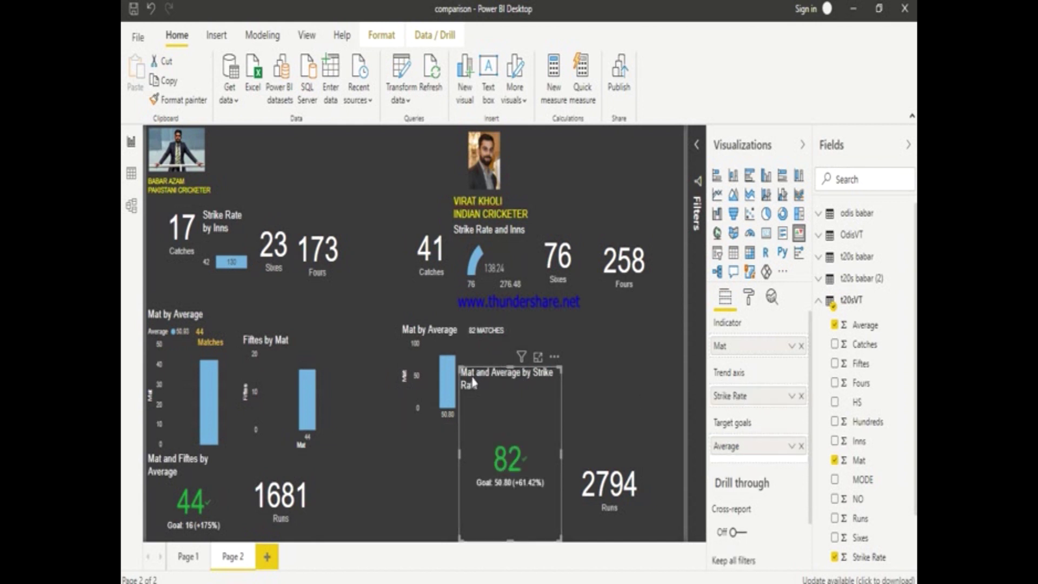
drag(461, 370, 398, 464)
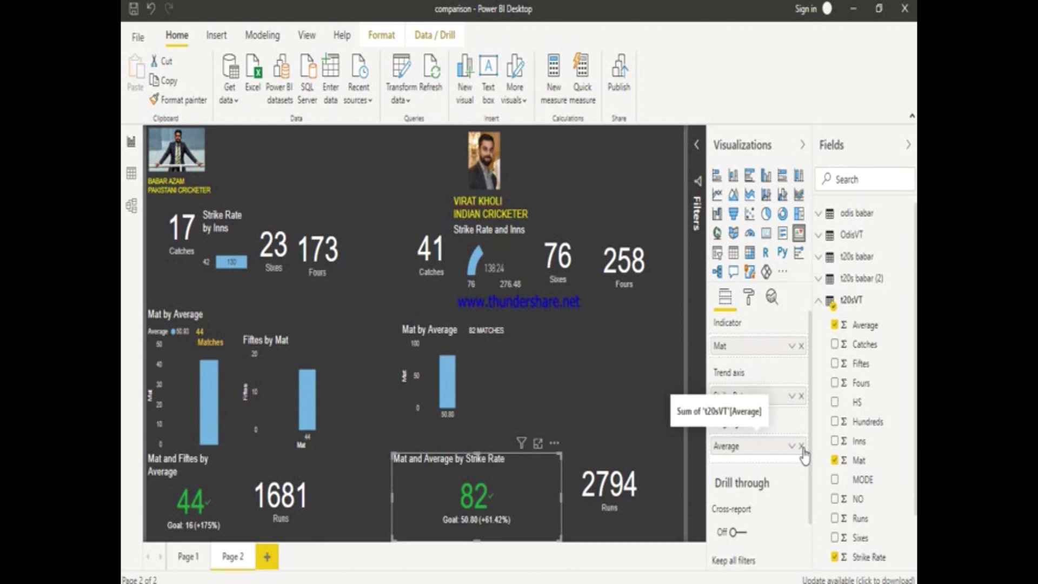
- Replace Strike Rate with Fiftes as the KPI goal, use Average as trend axis, and narrow it
click(803, 396)
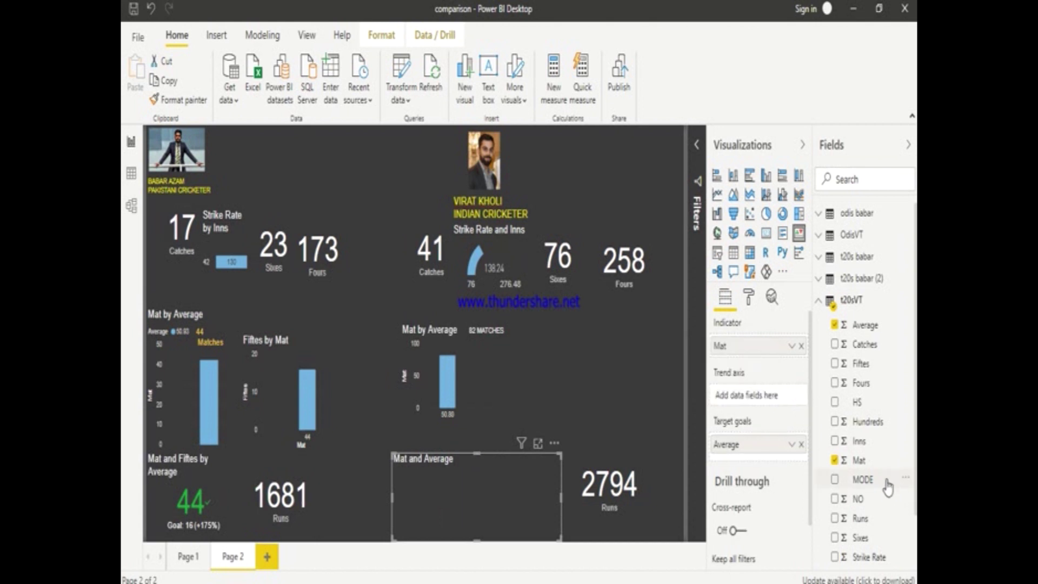
drag(860, 364, 740, 465)
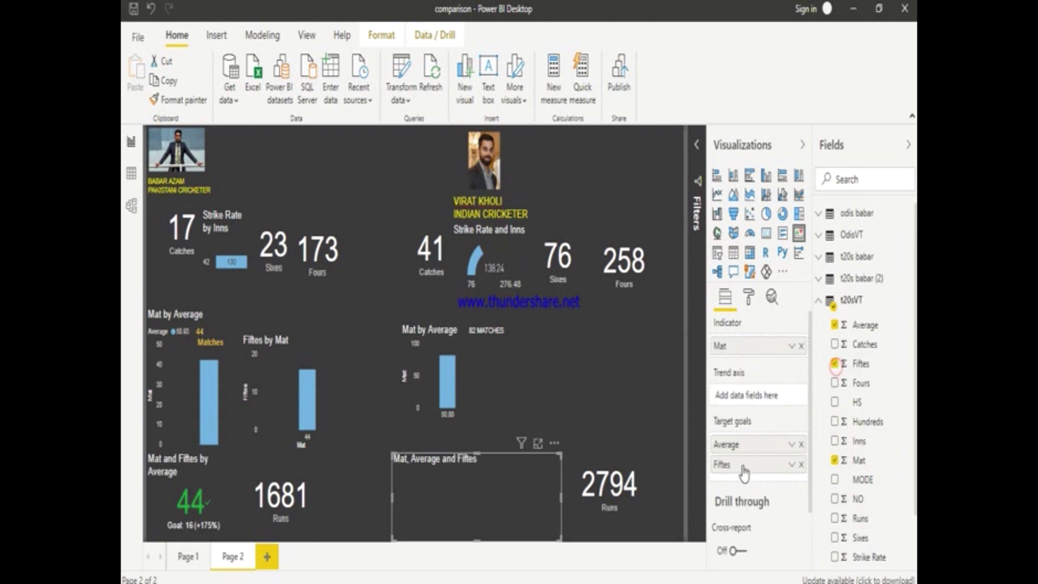
drag(741, 398, 749, 402)
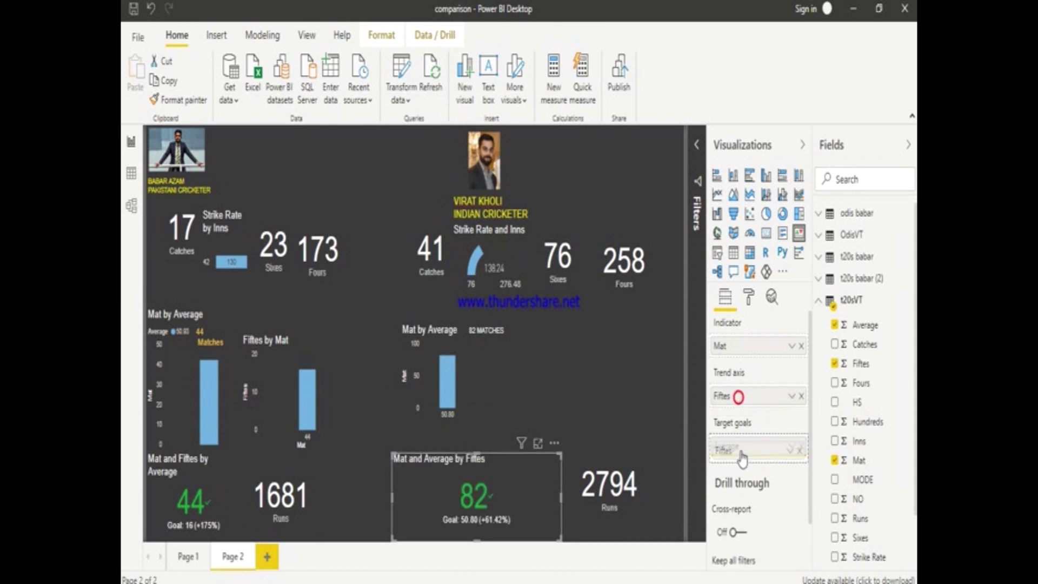
drag(740, 405, 742, 452)
drag(737, 417, 738, 397)
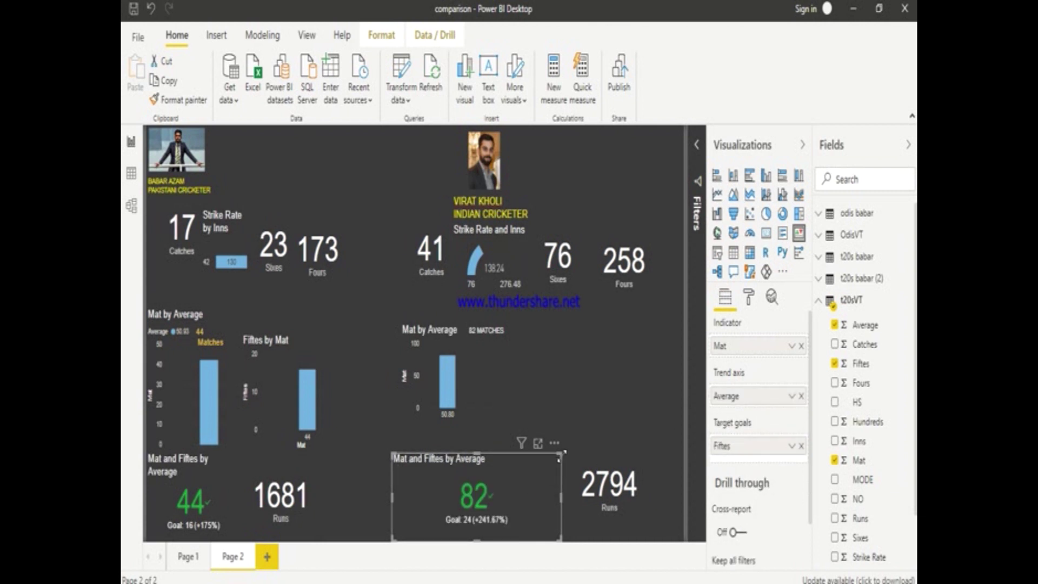
drag(564, 452, 501, 465)
click(547, 396)
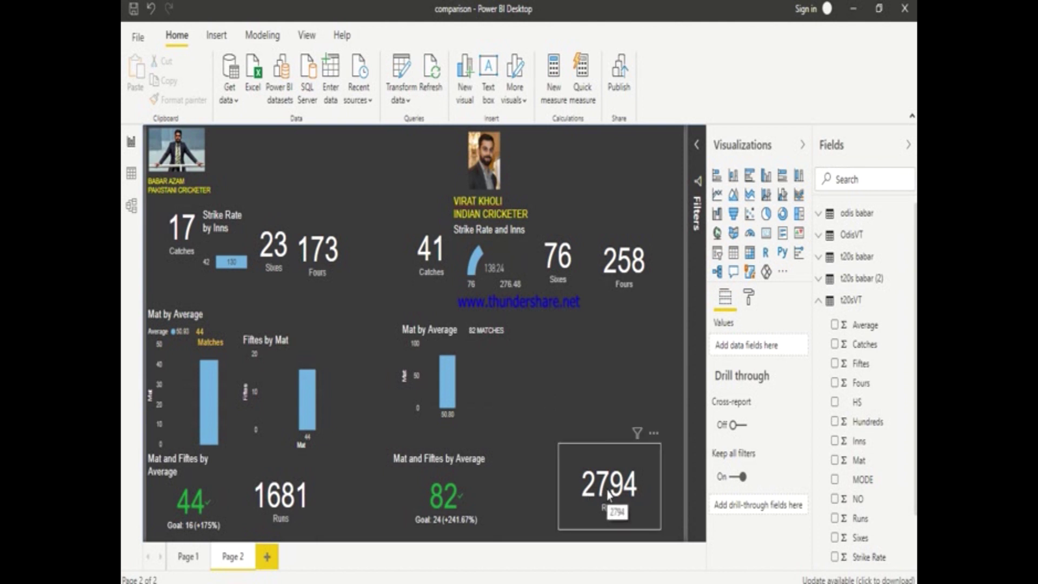
- Add a Hundreds card and type 'thats how you make these awesome graphs and do analysis'
click(835, 423)
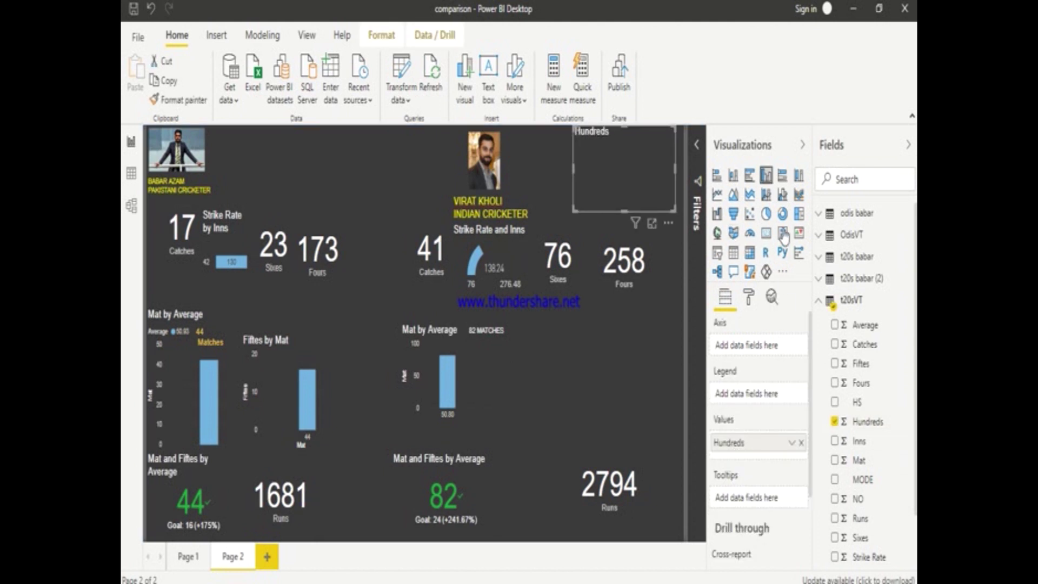
click(766, 233)
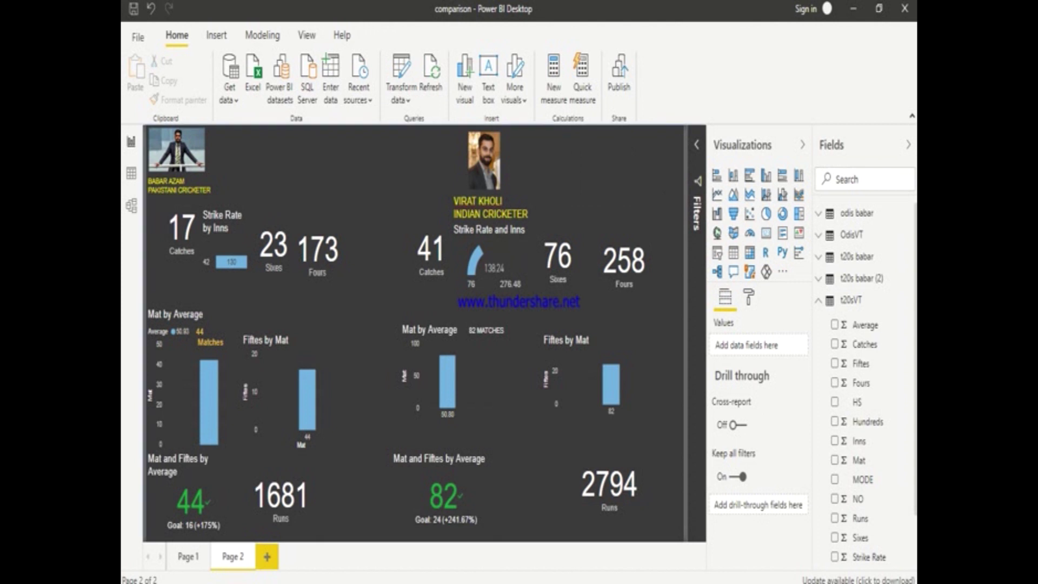
text(th)
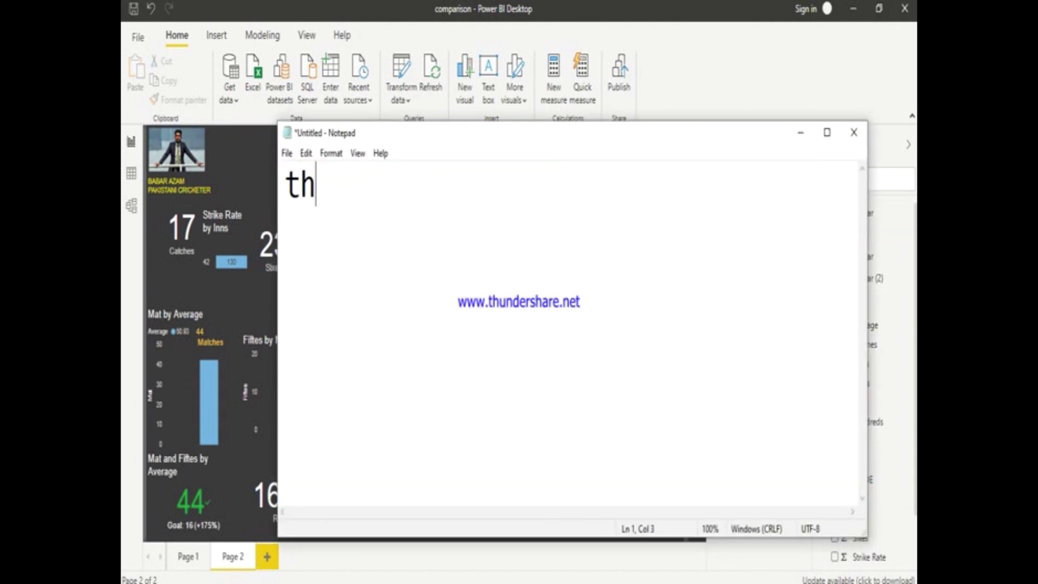
text(ats how you)
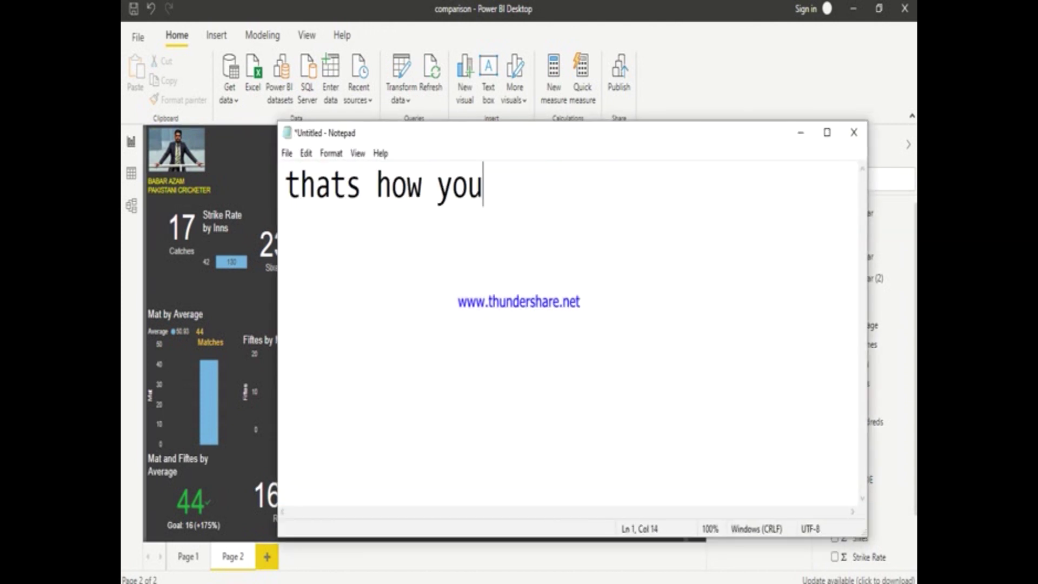
text( make these aw)
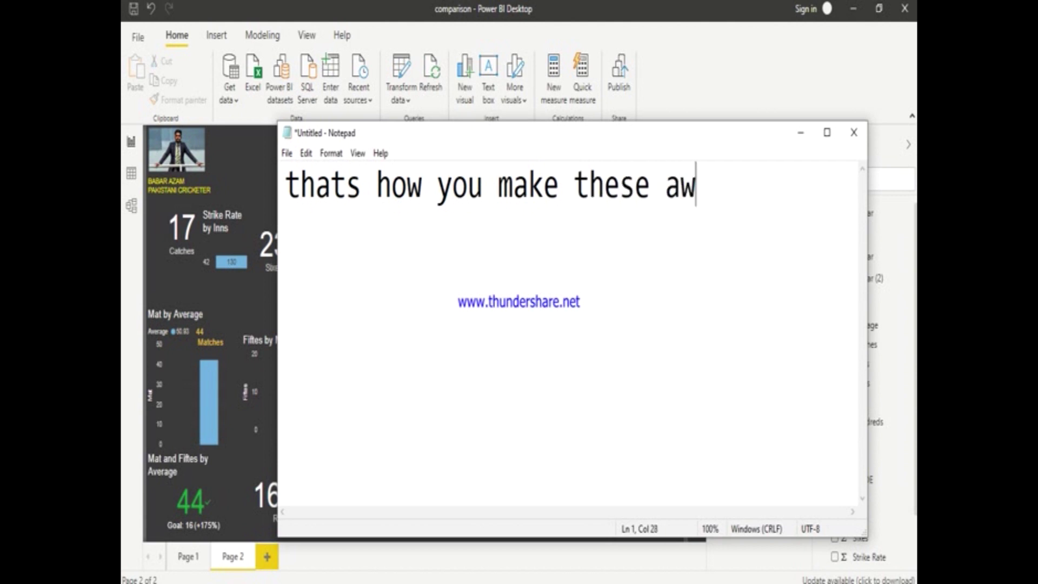
text(esome gr)
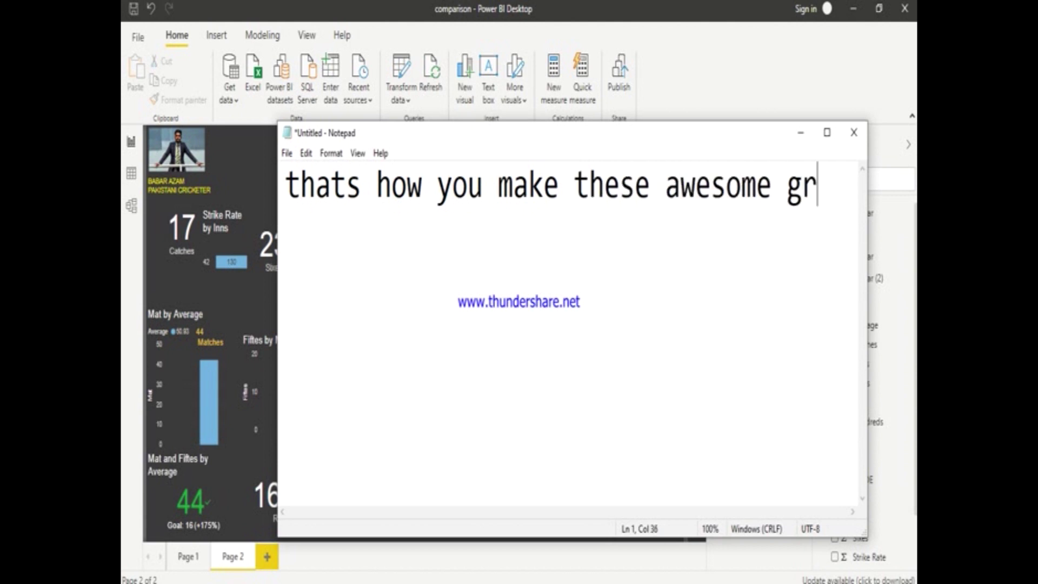
text(aphs and do an)
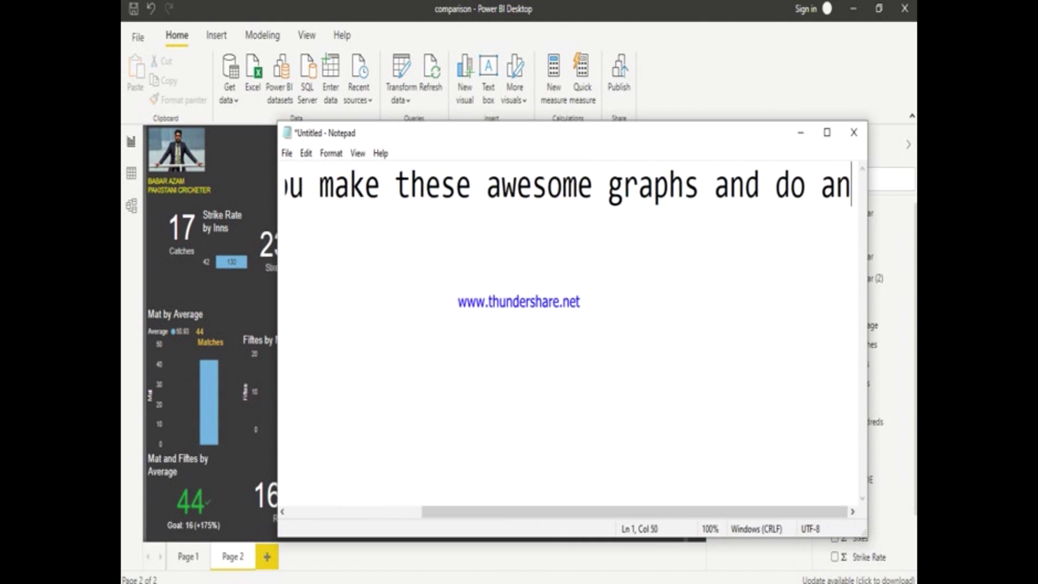
text(alysis)
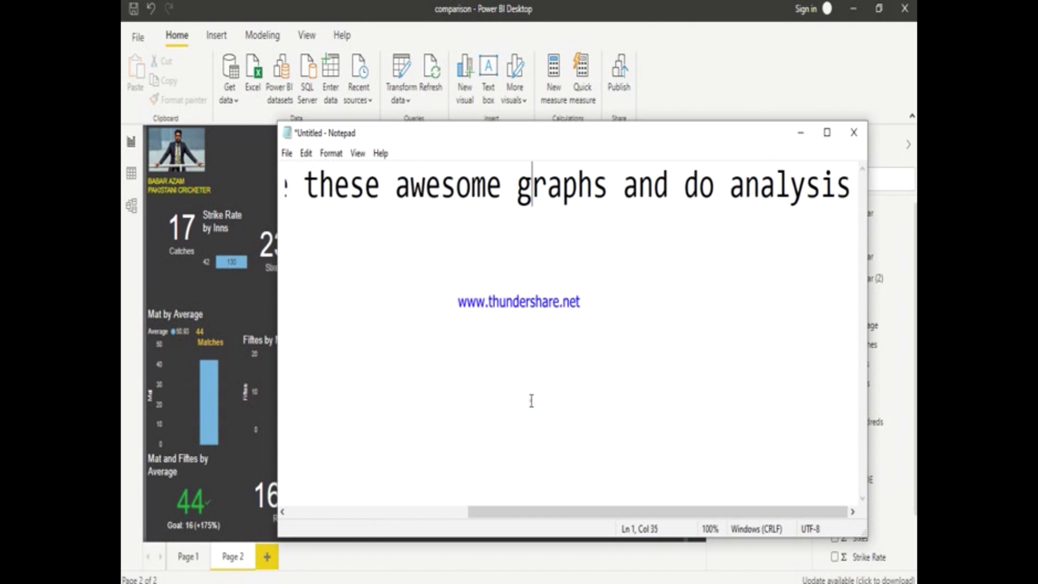
- Replace the Notepad text with 'thanks for watching dont forget to hit' and a second line asking viewers to subscribe, like and share
key(ctrl+a)
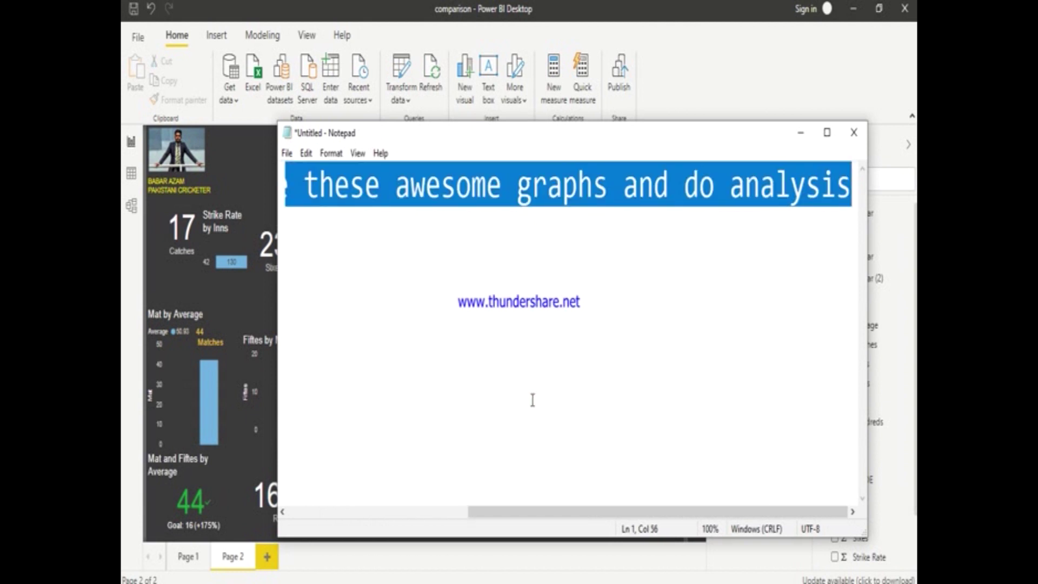
text(thanks for watching dont forget to hit)
key(Return)
text(subscribe)
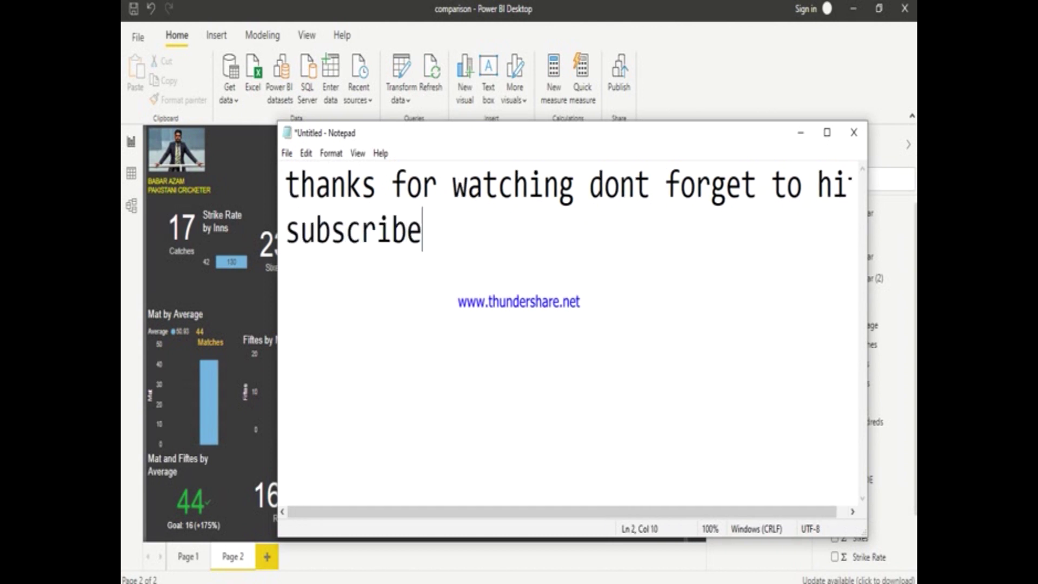
text( button and like )
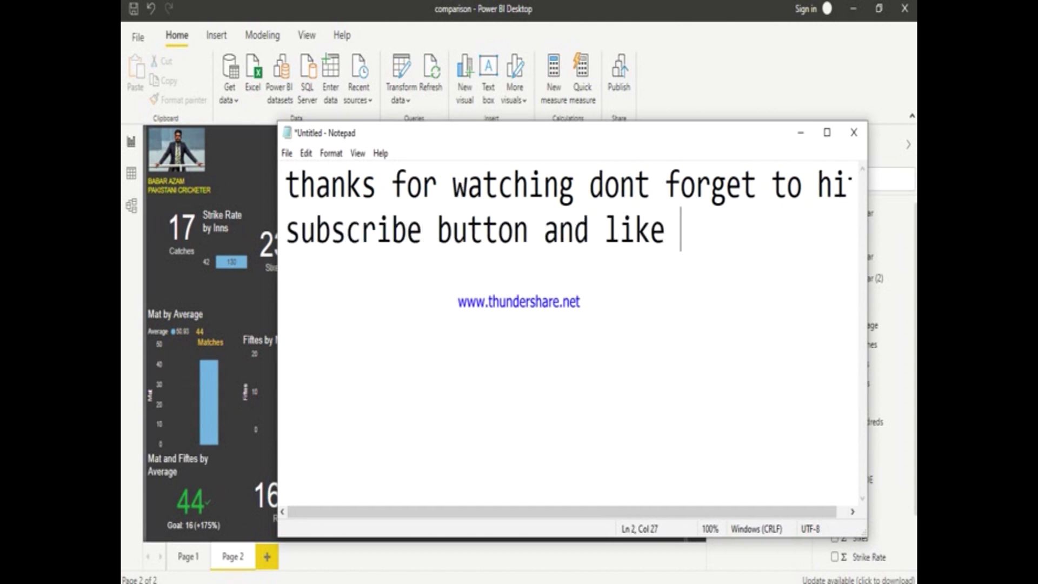
text(button)
text(and)
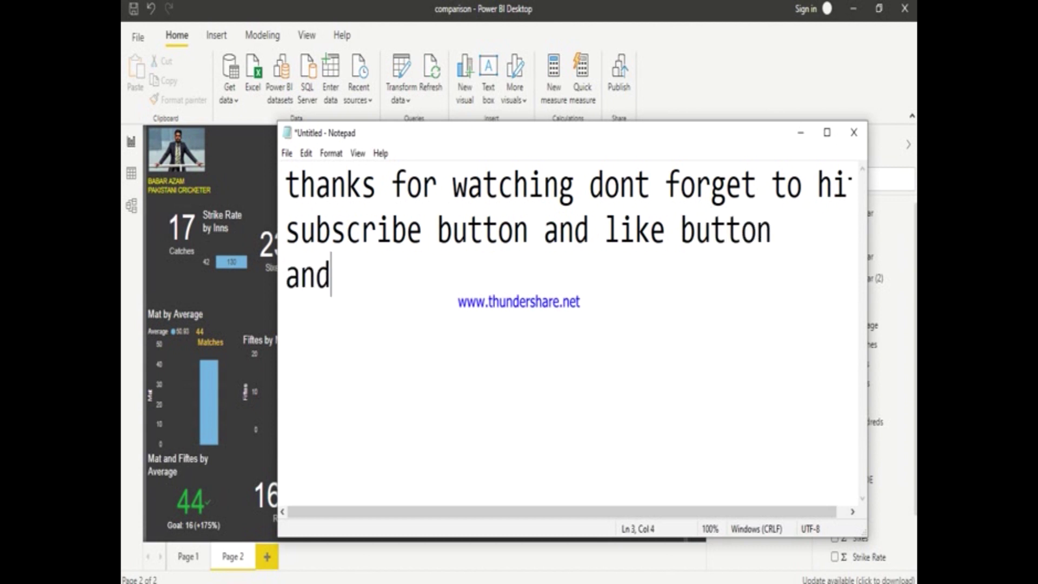
text( share with others )
text(here are no los)
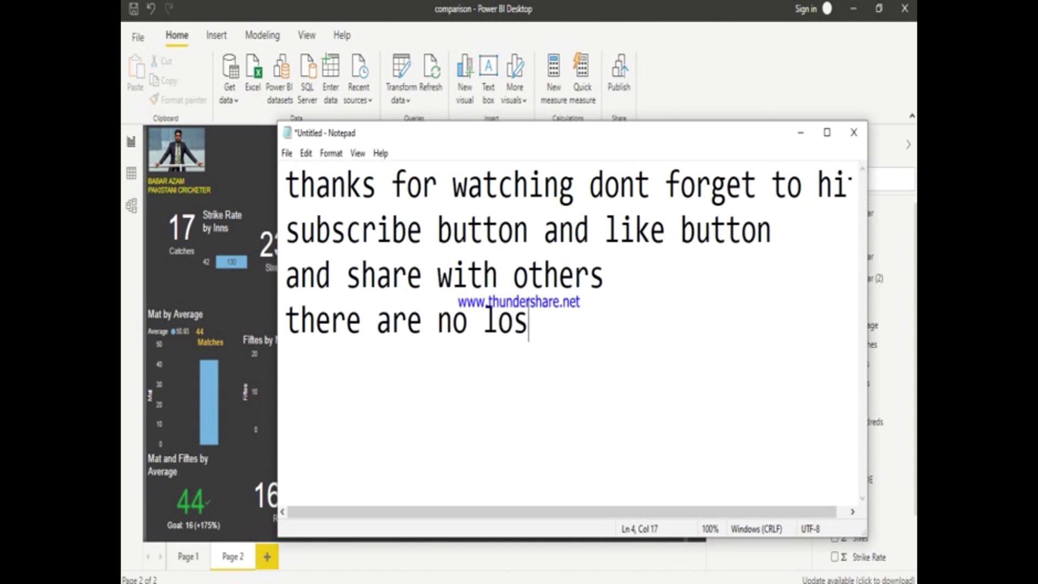
text(in sharing)
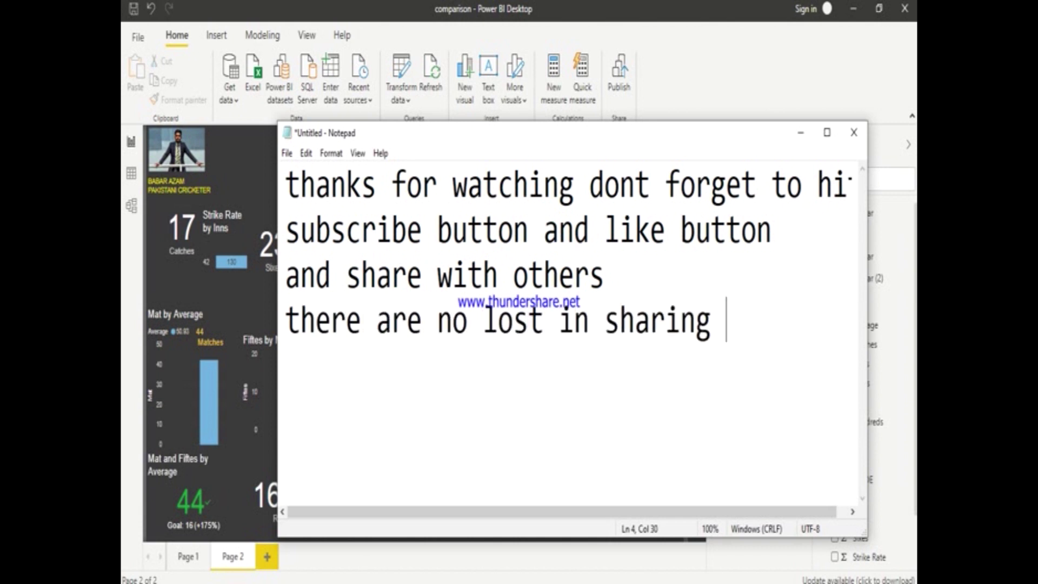